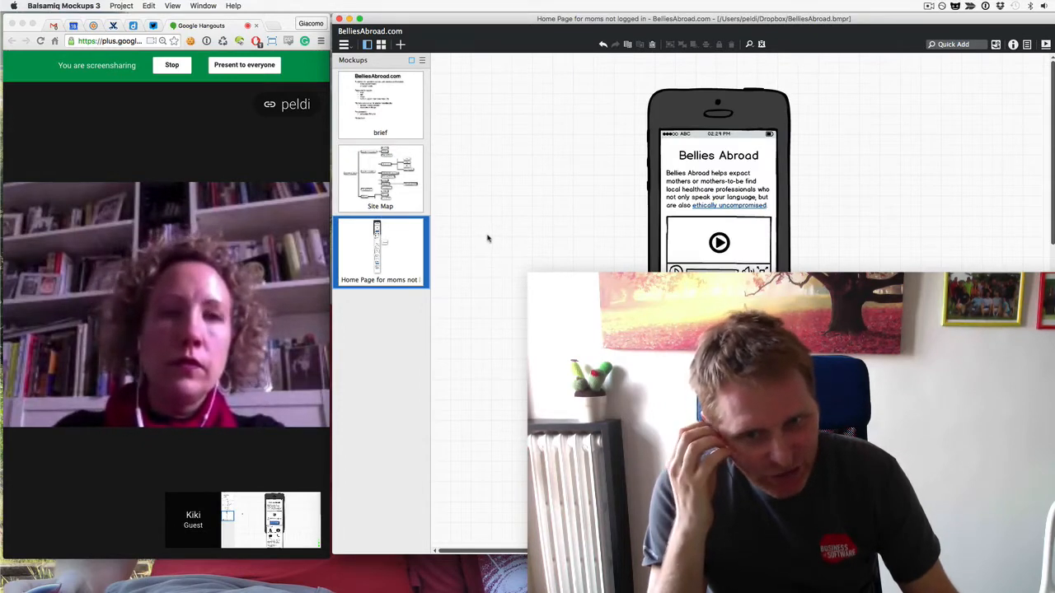
# Step: Open the Site Map mockup, then restart the Google Hangouts screen share with Screen 1 as the source
pyautogui.click(370, 167)
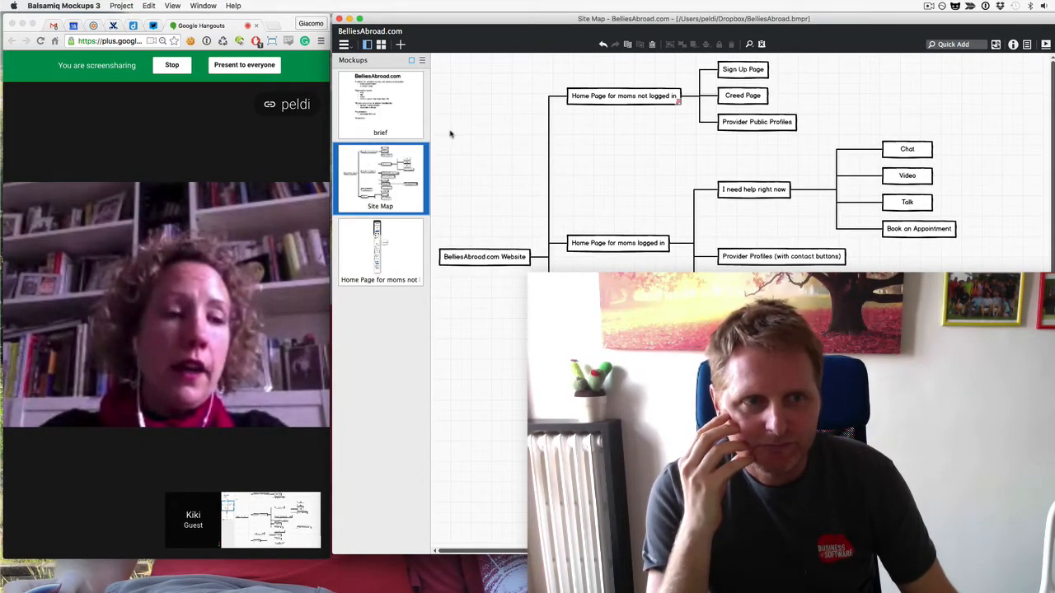
pyautogui.click(292, 31)
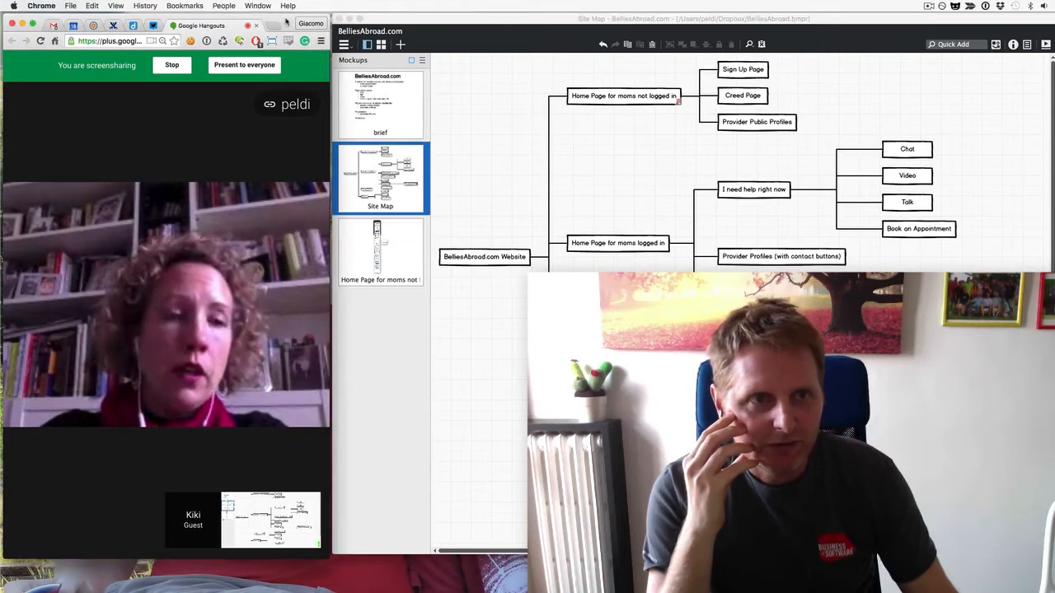
pyautogui.click(257, 5)
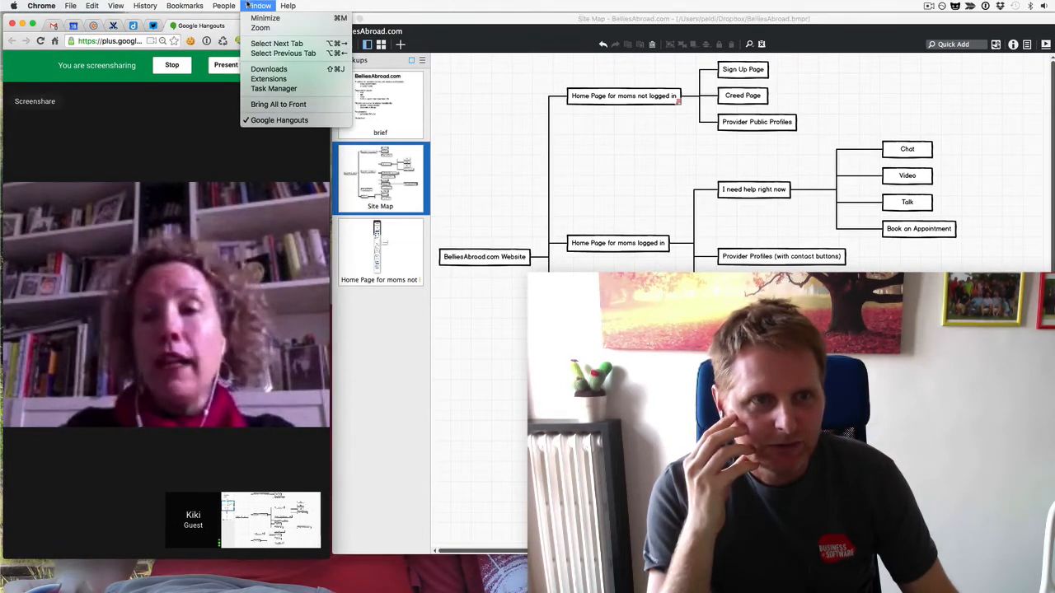
pyautogui.click(247, 5)
pyautogui.click(171, 65)
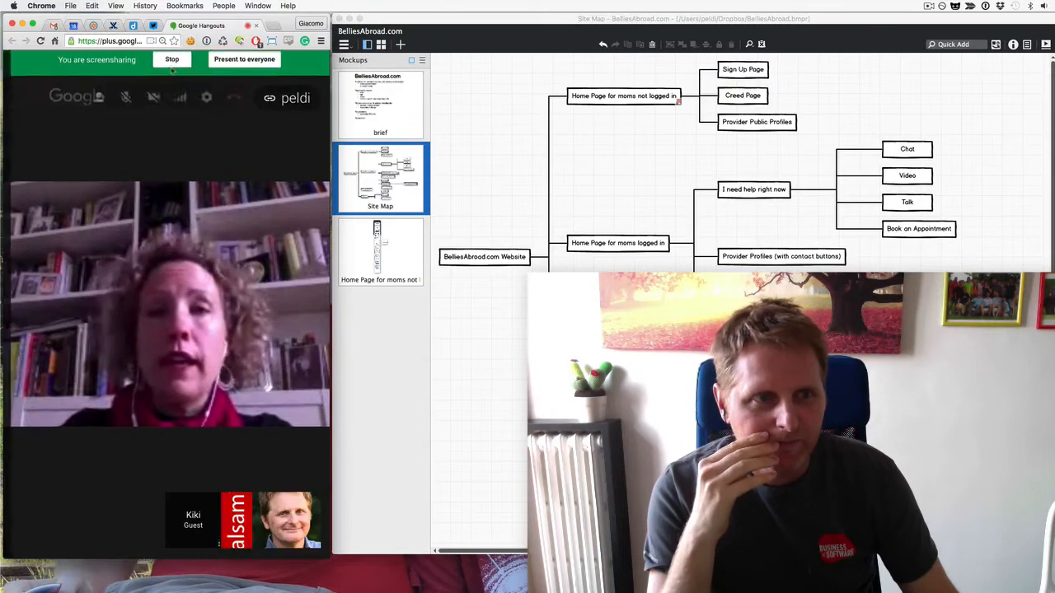
pyautogui.click(99, 72)
pyautogui.click(559, 218)
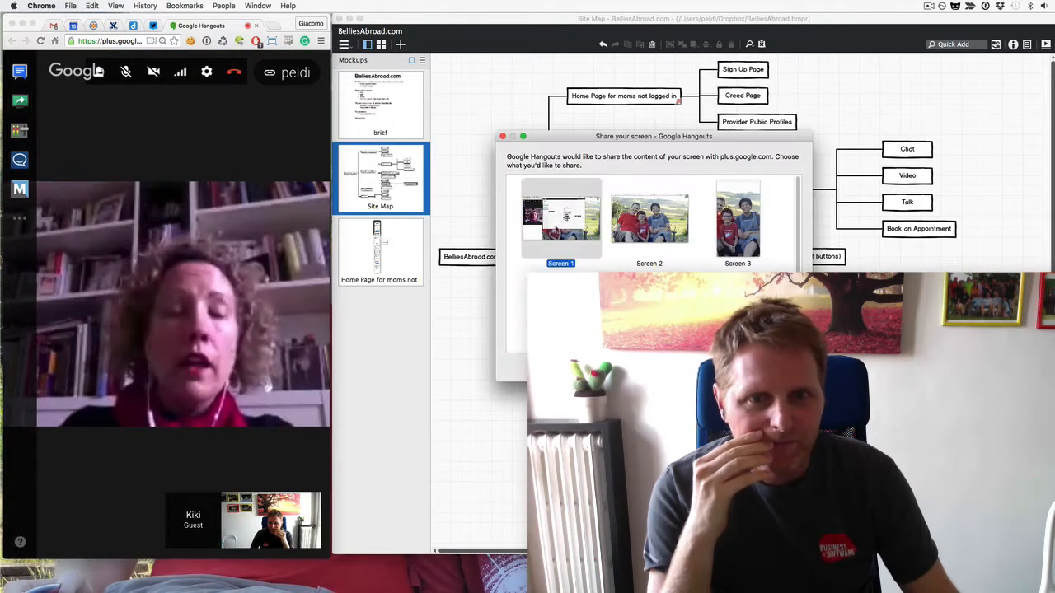
pyautogui.click(779, 385)
# Step: Open a new Chrome window and widen it to fill the screen width
pyautogui.click(257, 5)
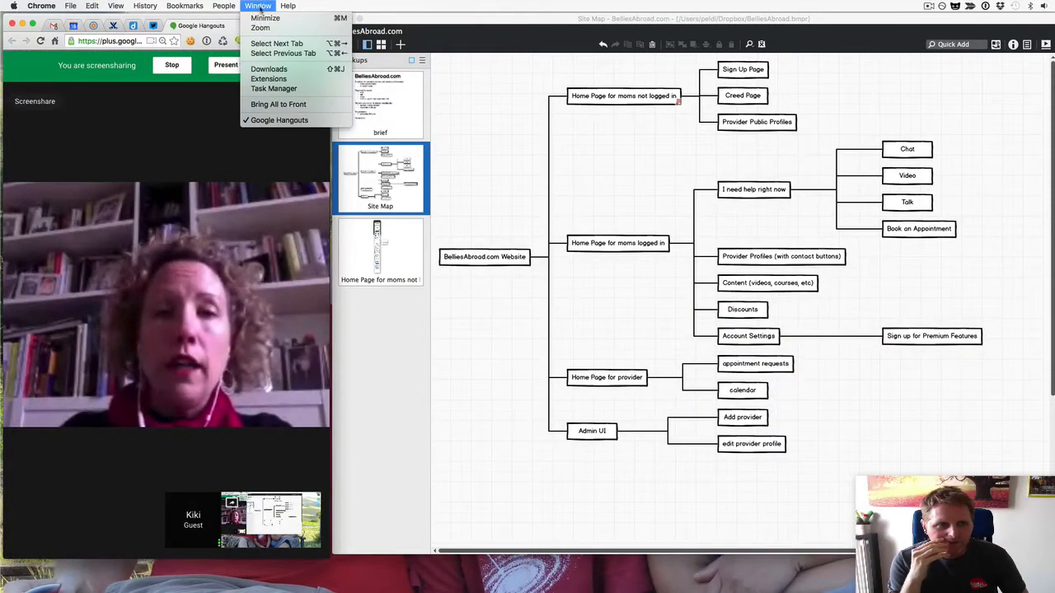
pyautogui.click(258, 5)
pyautogui.press('super+n')
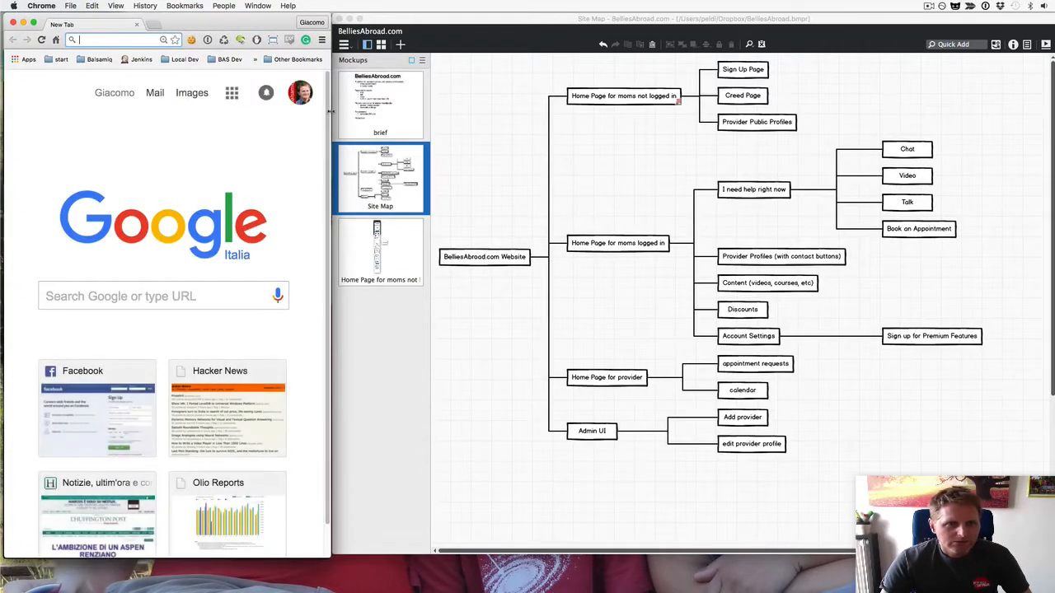
pyautogui.moveTo(331, 111); pyautogui.dragTo(1053, 109)
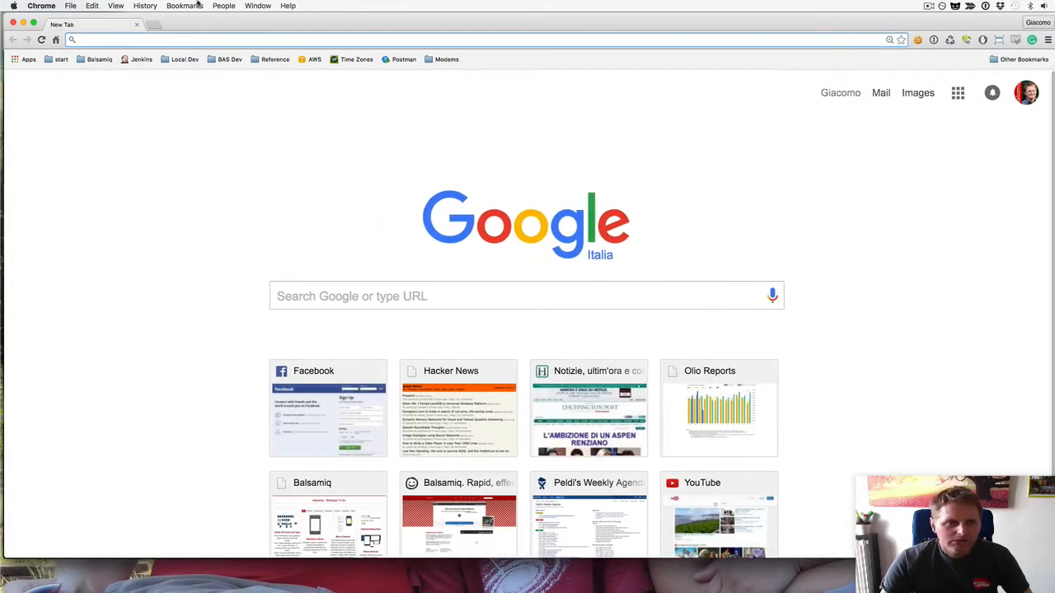
# Step: Bring the Google Hangouts call window forward to view the phone app held up to the camera
pyautogui.click(258, 5)
pyautogui.click(283, 120)
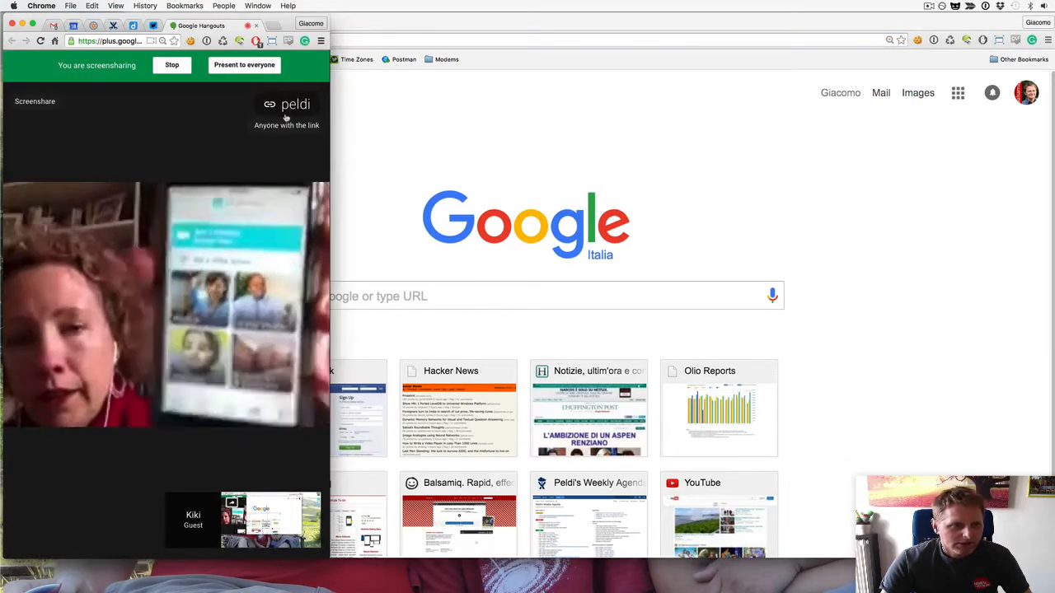
pyautogui.moveTo(209, 145)
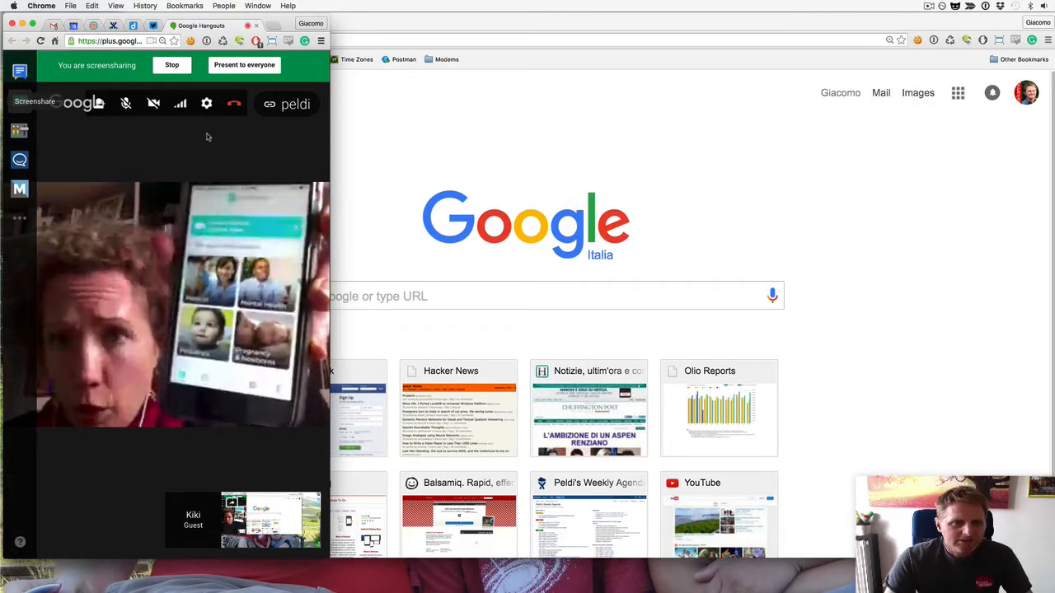
pyautogui.click(373, 187)
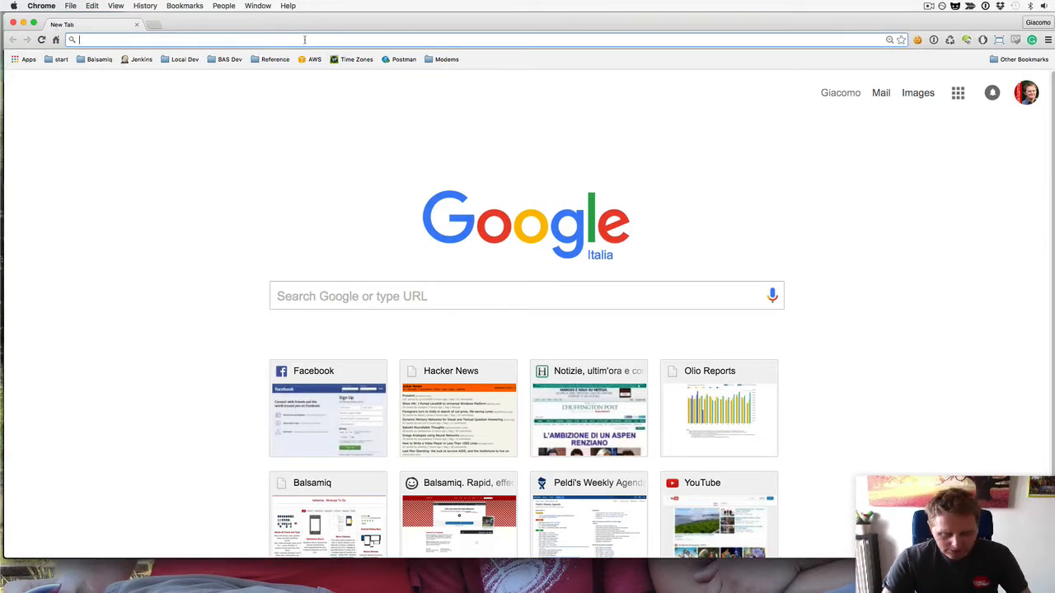
pyautogui.write('doctor')
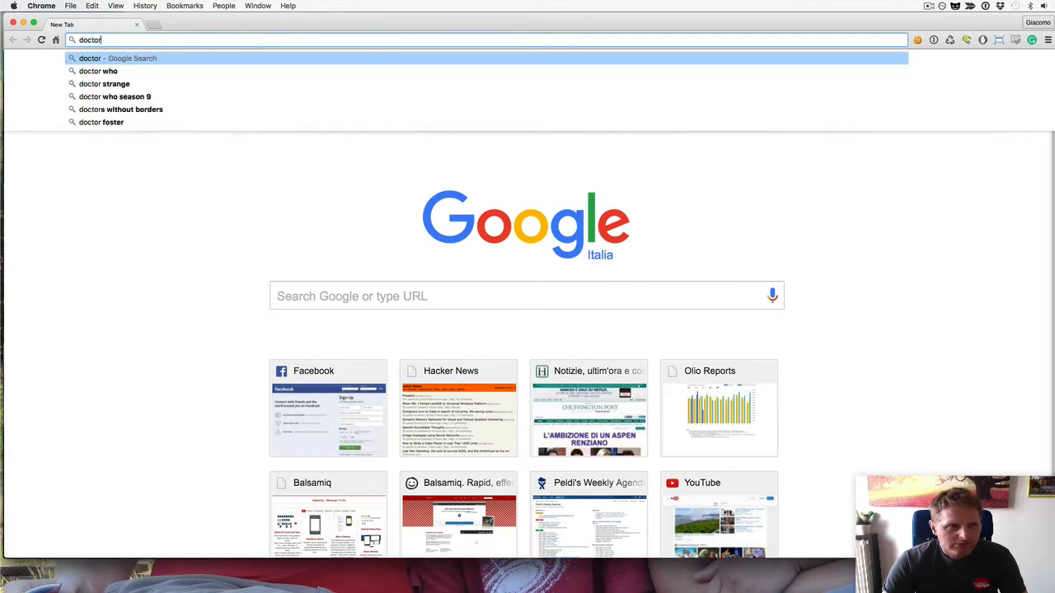
pyautogui.write('ondemand')
pyautogui.press('Return')
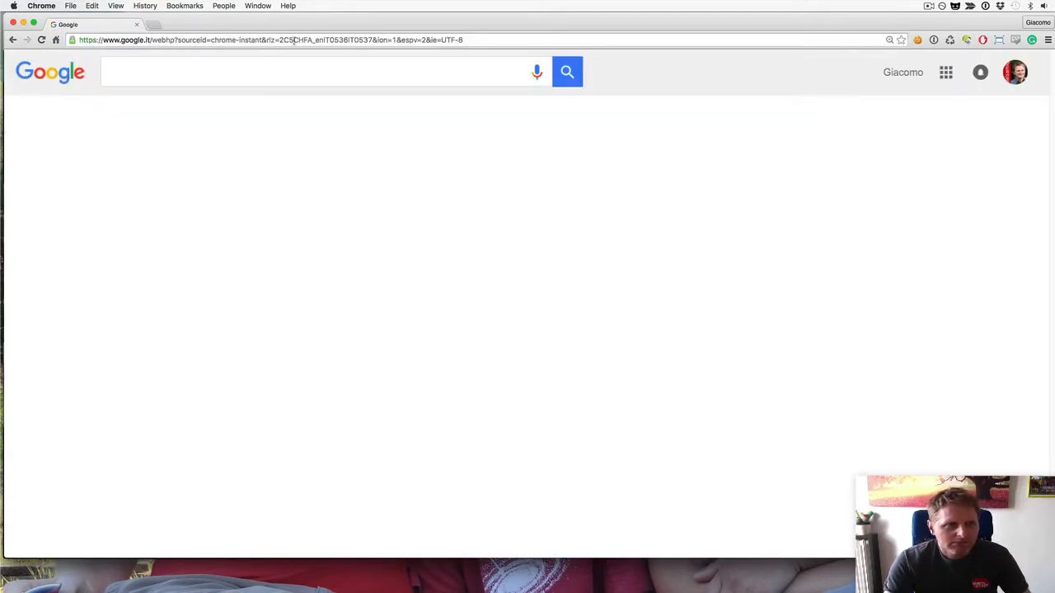
pyautogui.click(186, 191)
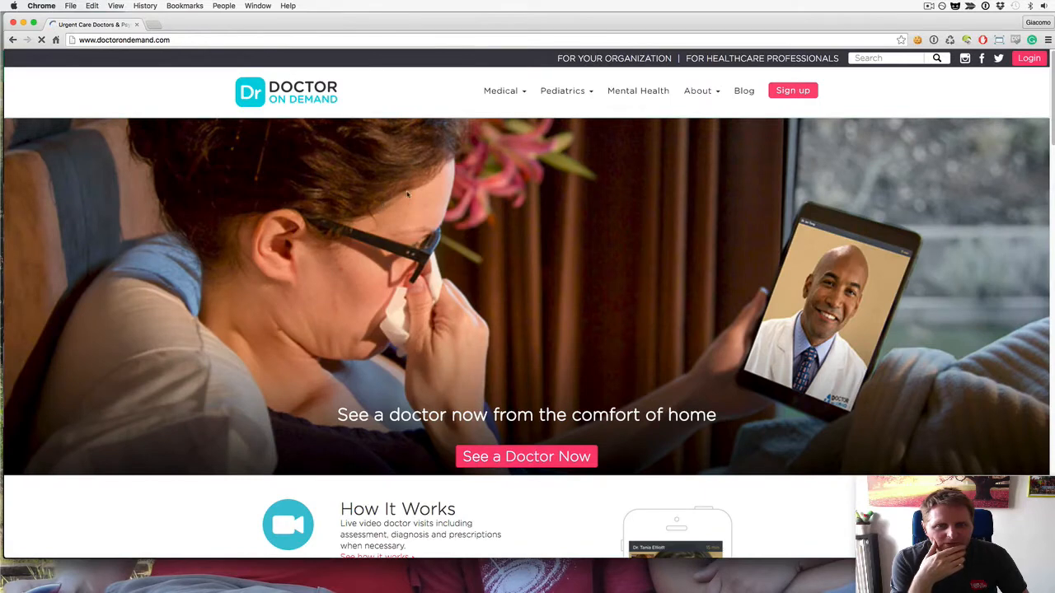
pyautogui.scroll(-5, 472, 182)
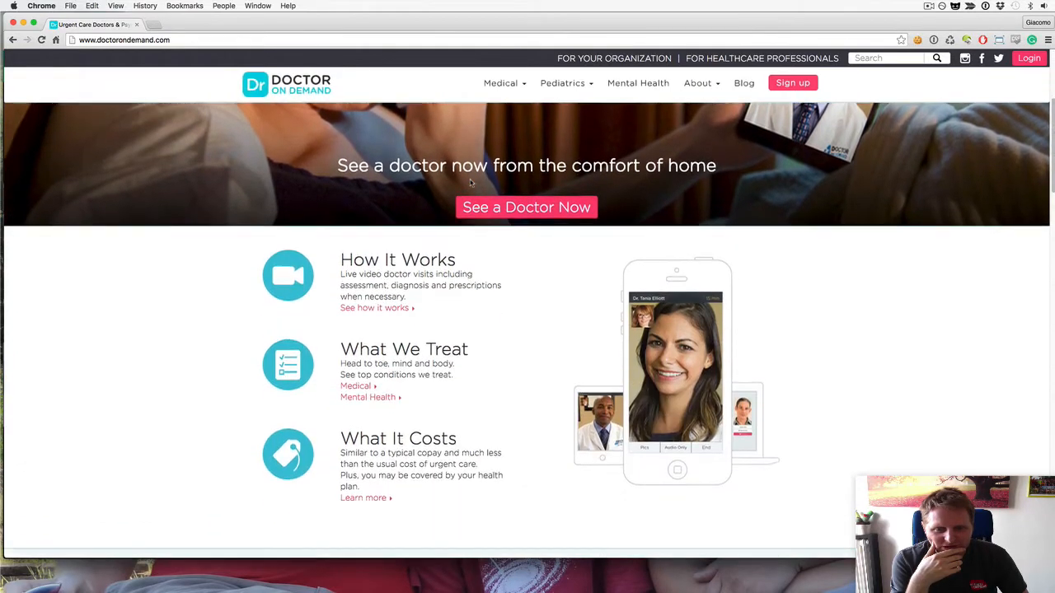
pyautogui.scroll(-6, 677, 407)
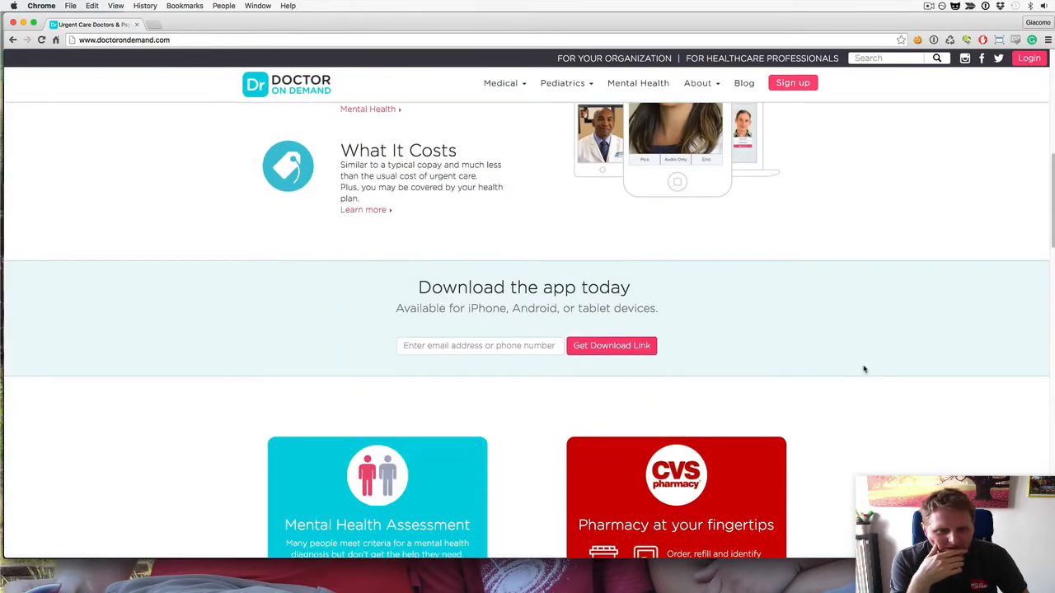
pyautogui.scroll(-2, 863, 370)
# Step: Return to the Google Hangouts call and enlarge its window to see the demonstrated phone app in more detail
pyautogui.click(258, 5)
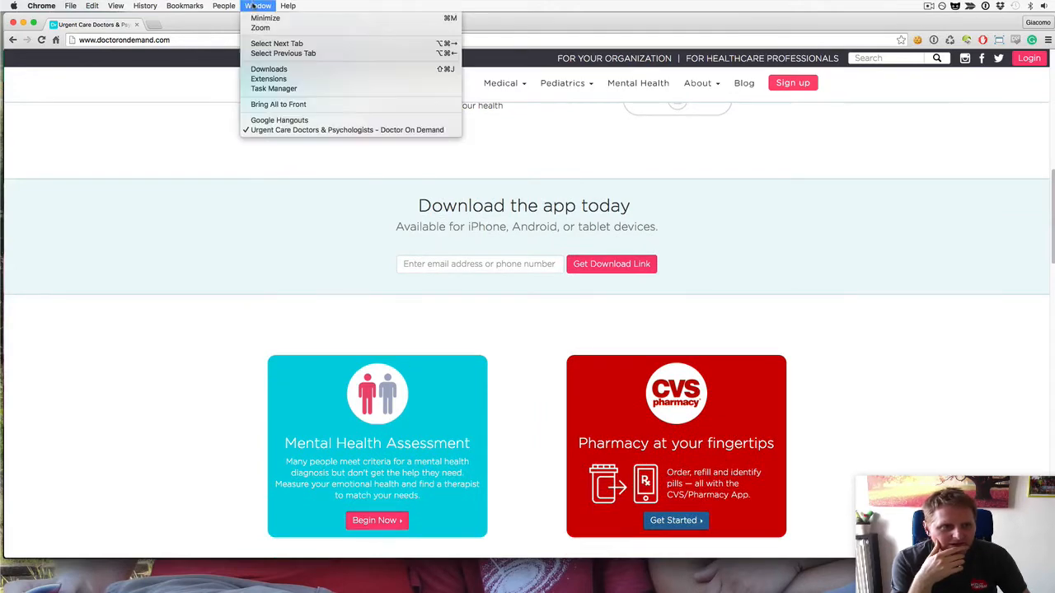
pyautogui.click(272, 122)
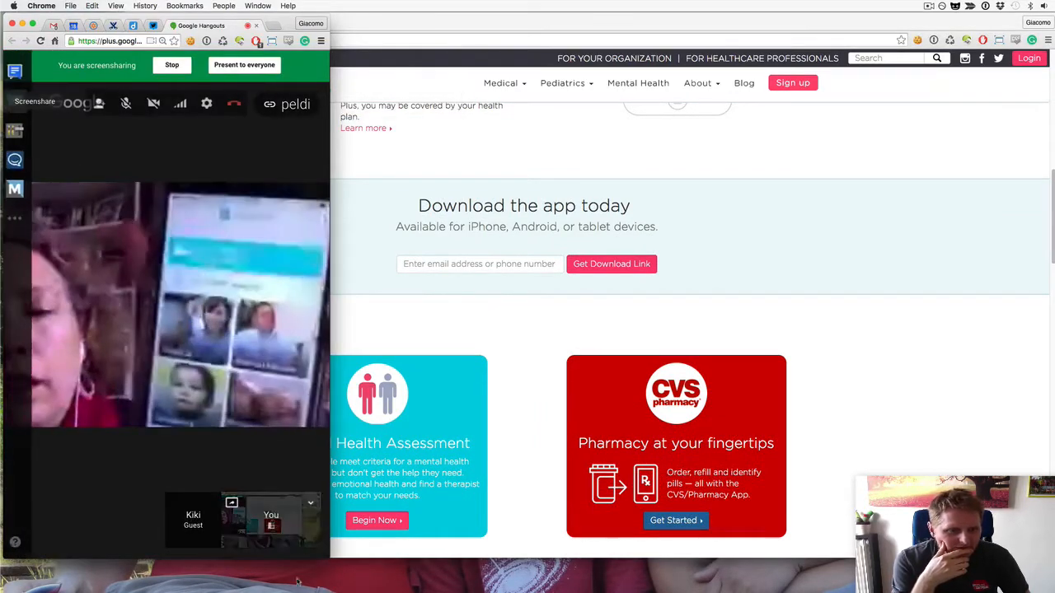
pyautogui.moveTo(330, 559); pyautogui.dragTo(722, 557)
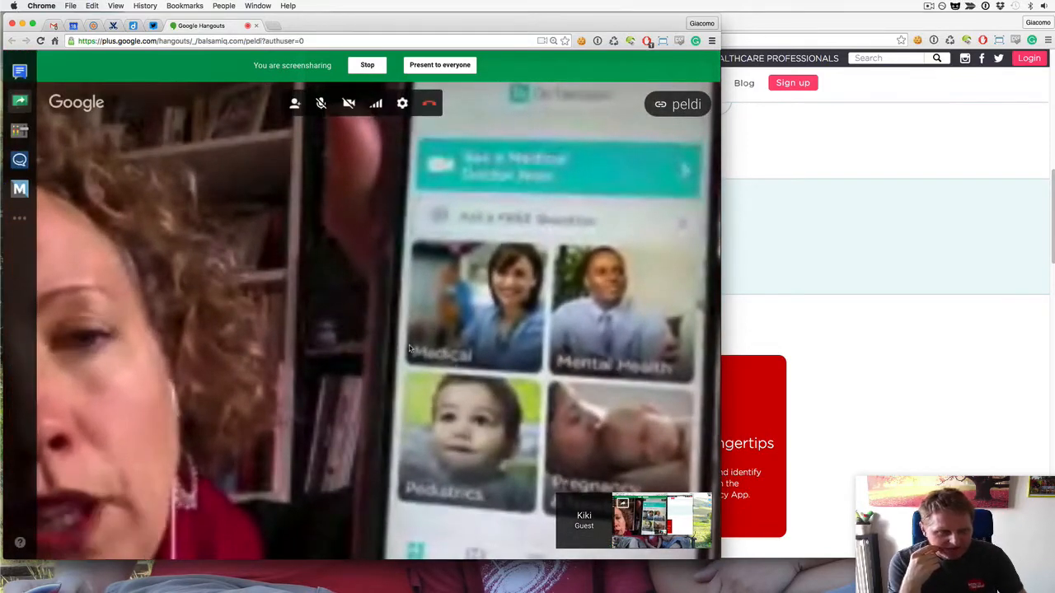
# Step: Switch to Balsamiq Mockups and open the "Home Page for moms not logged in" mockup
pyautogui.press('super+Tab')
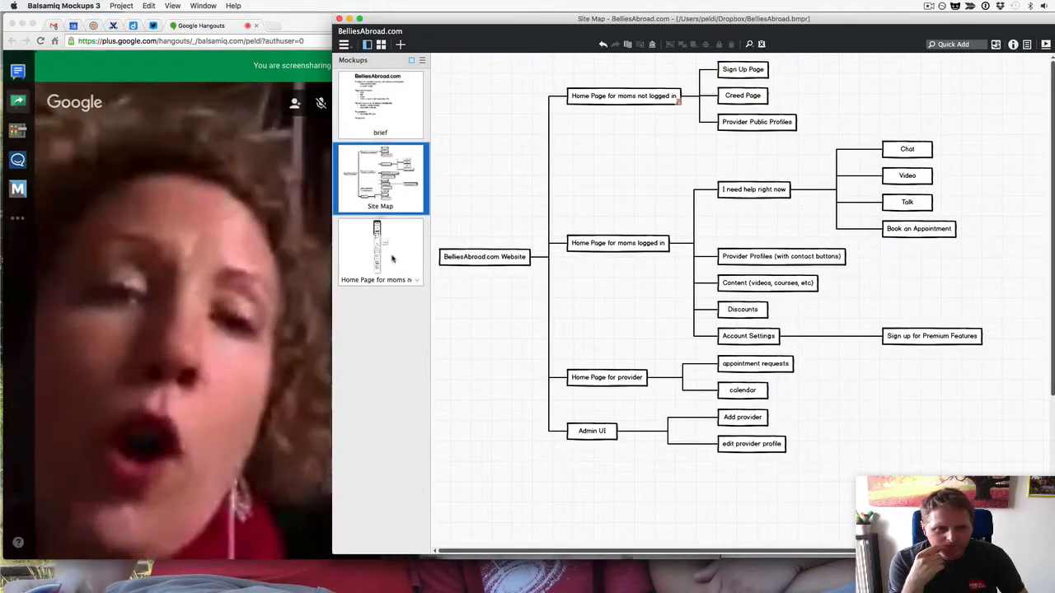
pyautogui.click(392, 259)
pyautogui.scroll(-2, 607, 343)
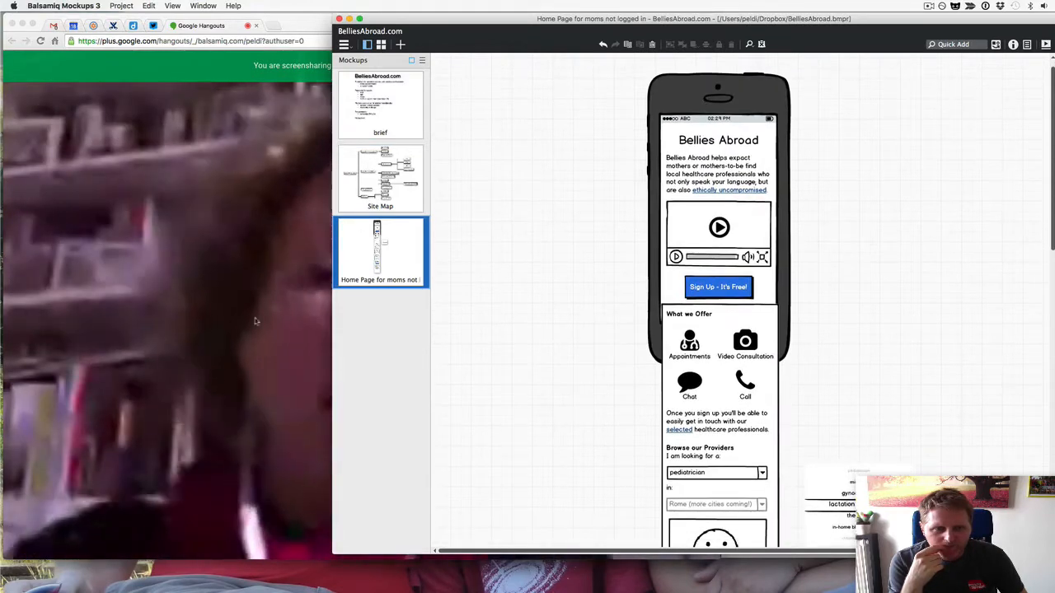
# Step: Return to the Google Hangouts call to view the phone demo, then narrow its window to fit beside the mockup editor
pyautogui.click(255, 322)
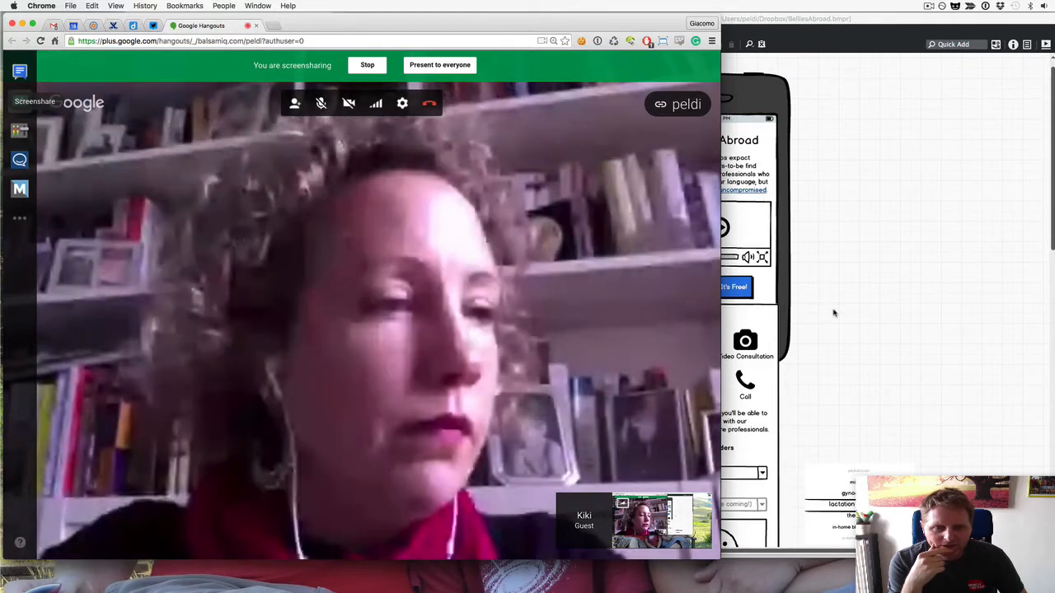
pyautogui.click(834, 313)
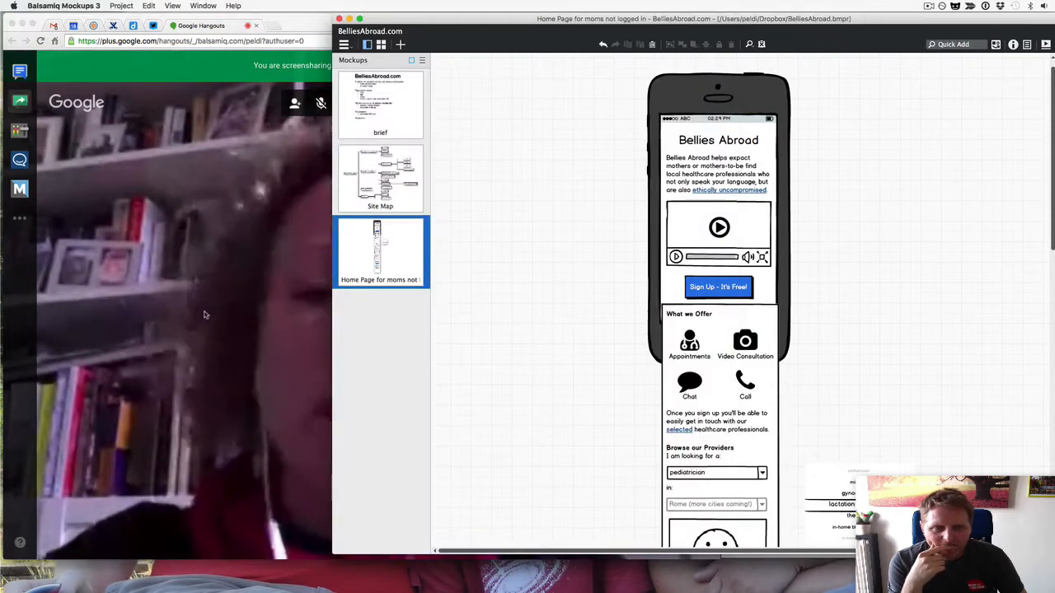
pyautogui.click(205, 314)
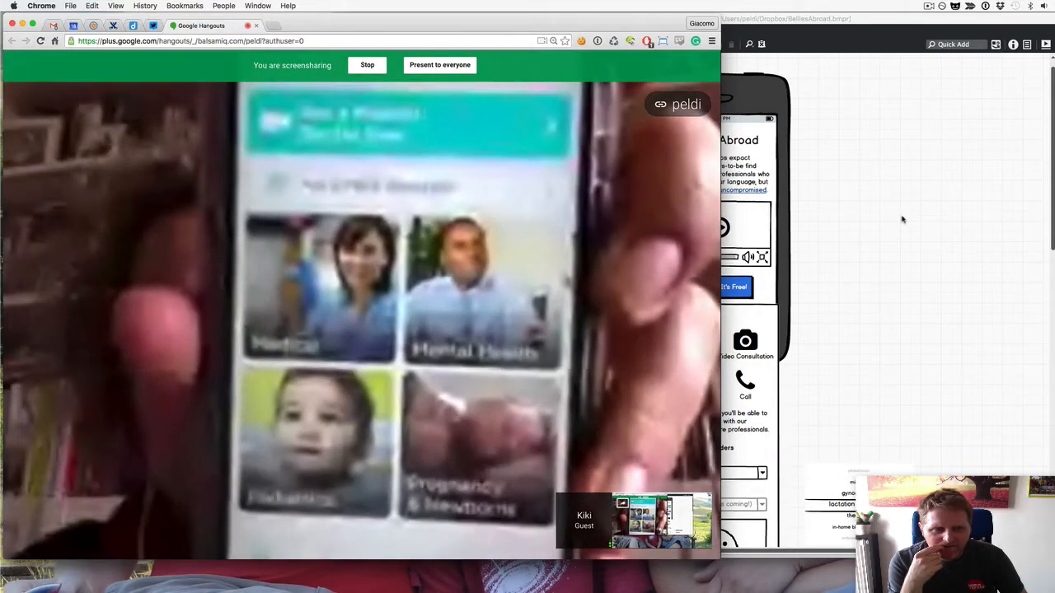
pyautogui.moveTo(347, 149)
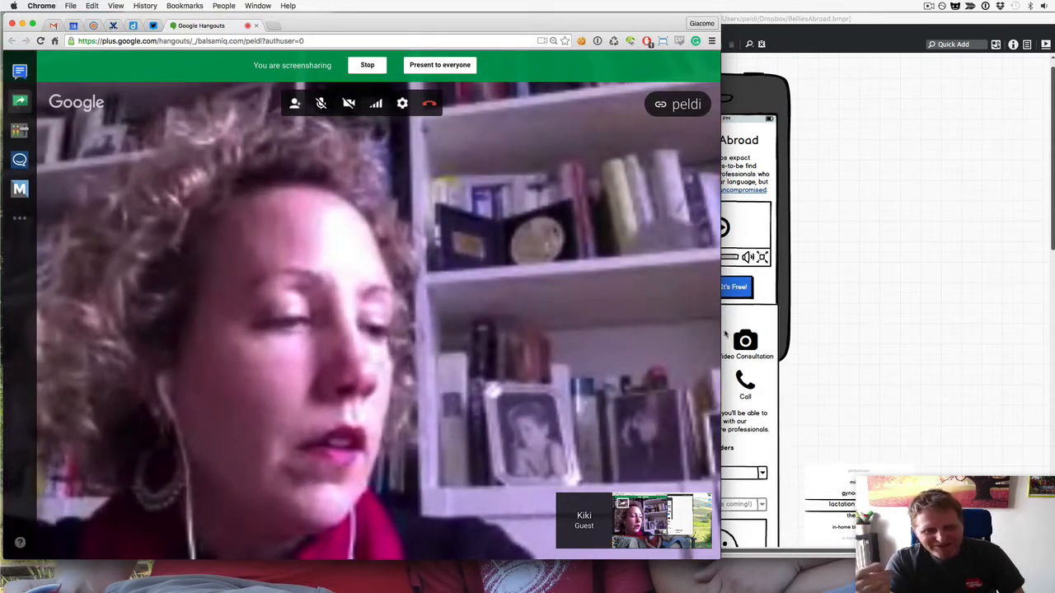
pyautogui.moveTo(720, 332); pyautogui.dragTo(330, 345)
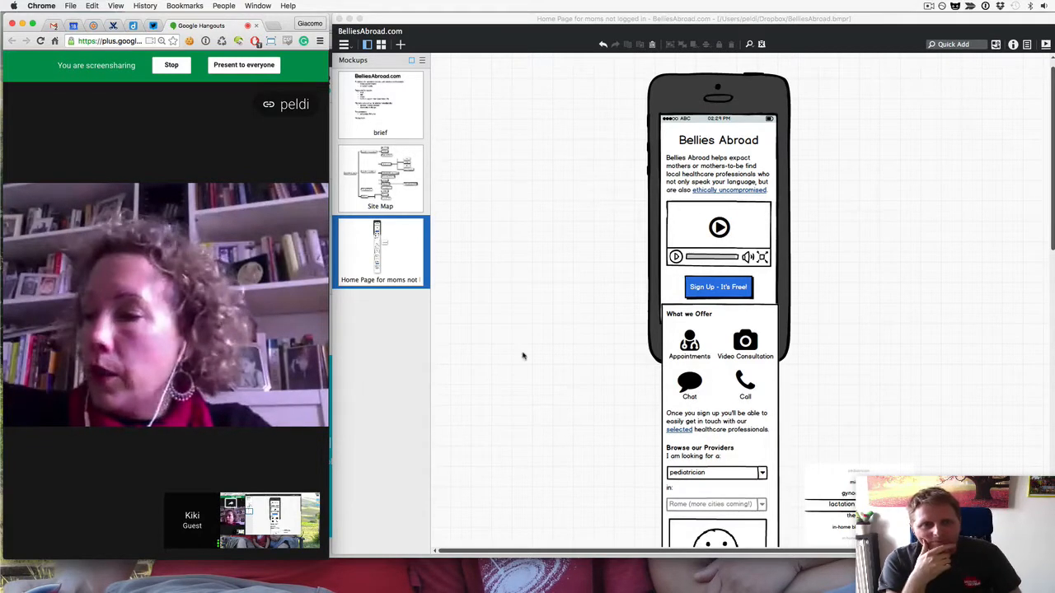
# Step: Create an alternate version of the "Home Page for moms not logged in" mockup and name it "With Value First"
pyautogui.click(558, 332)
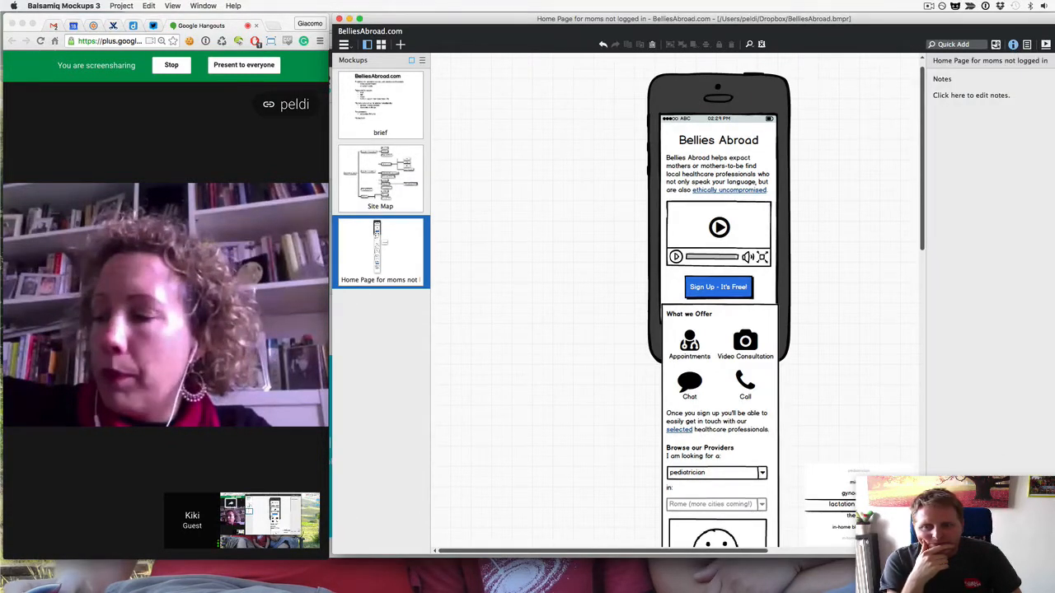
pyautogui.press('super+shift+n')
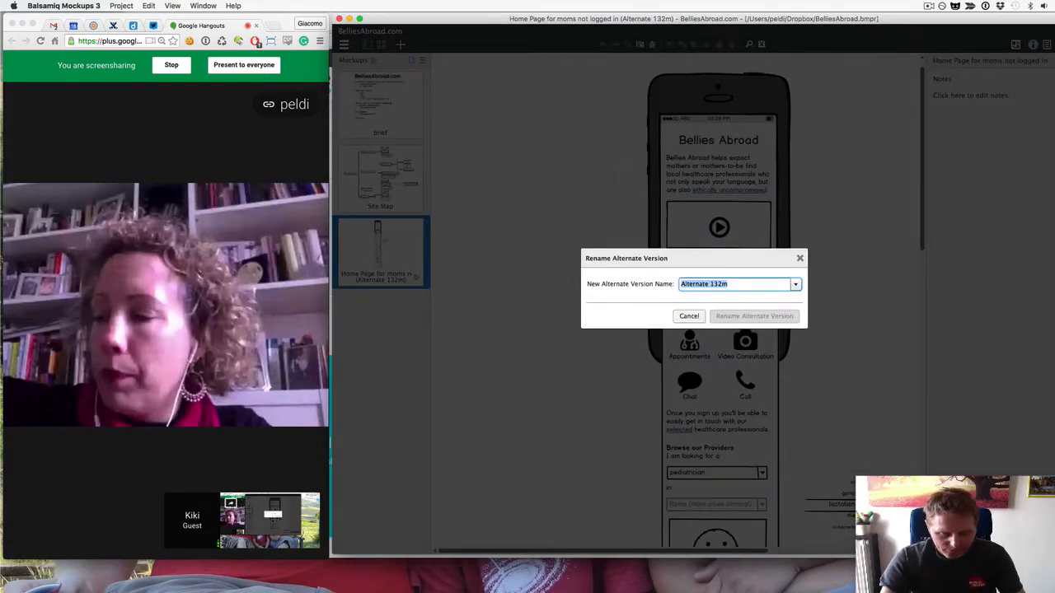
pyautogui.write('With V')
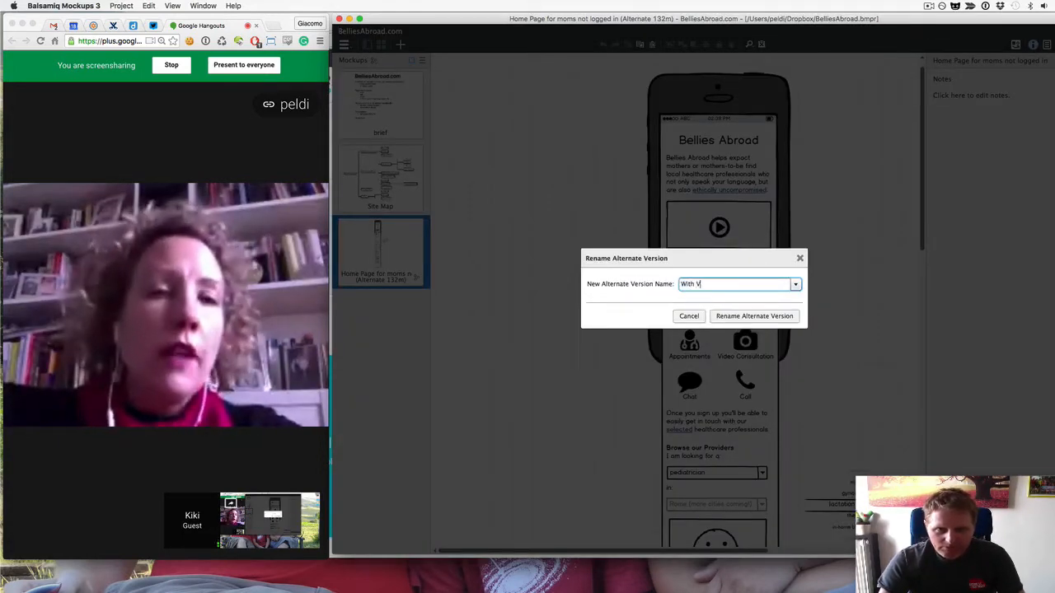
pyautogui.write('alue First')
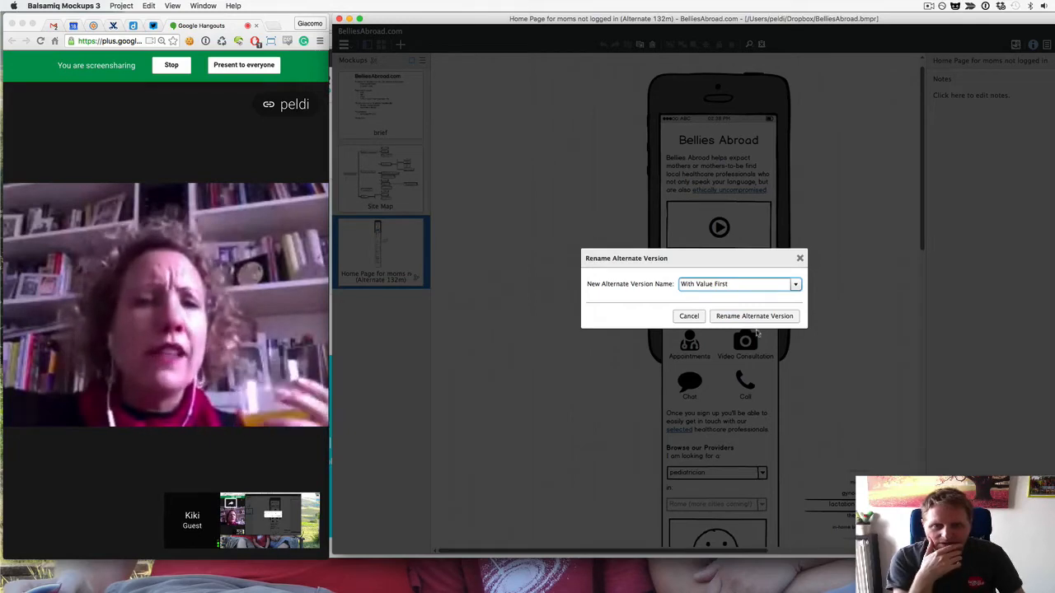
pyautogui.click(748, 315)
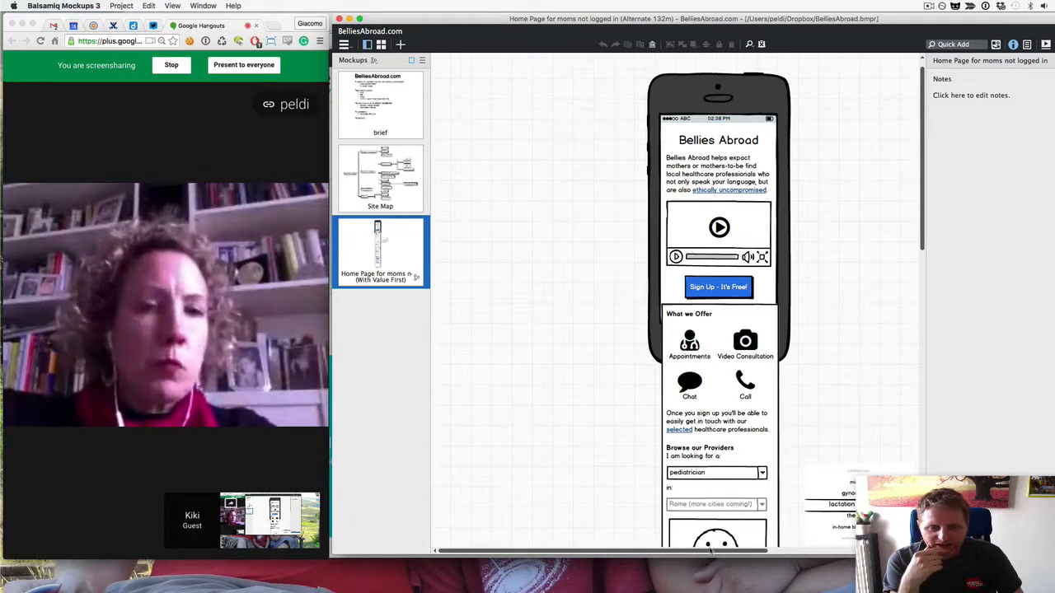
# Step: Review the alternate home page mockup from the sign-up area through the What we Offer and Browse our Providers sections
pyautogui.moveTo(710, 554); pyautogui.dragTo(766, 554)
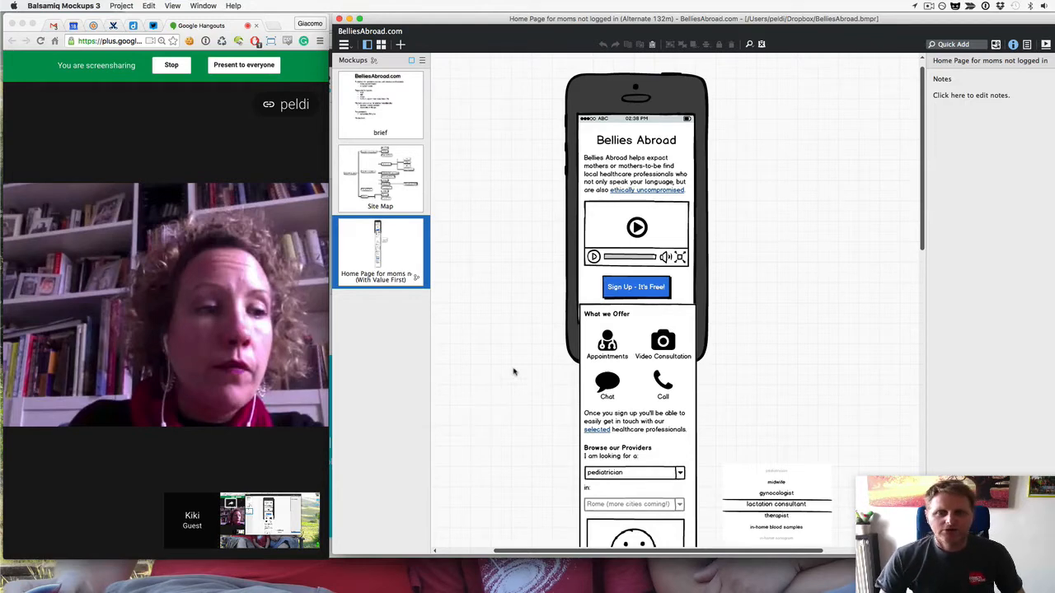
pyautogui.scroll(-2, 513, 371)
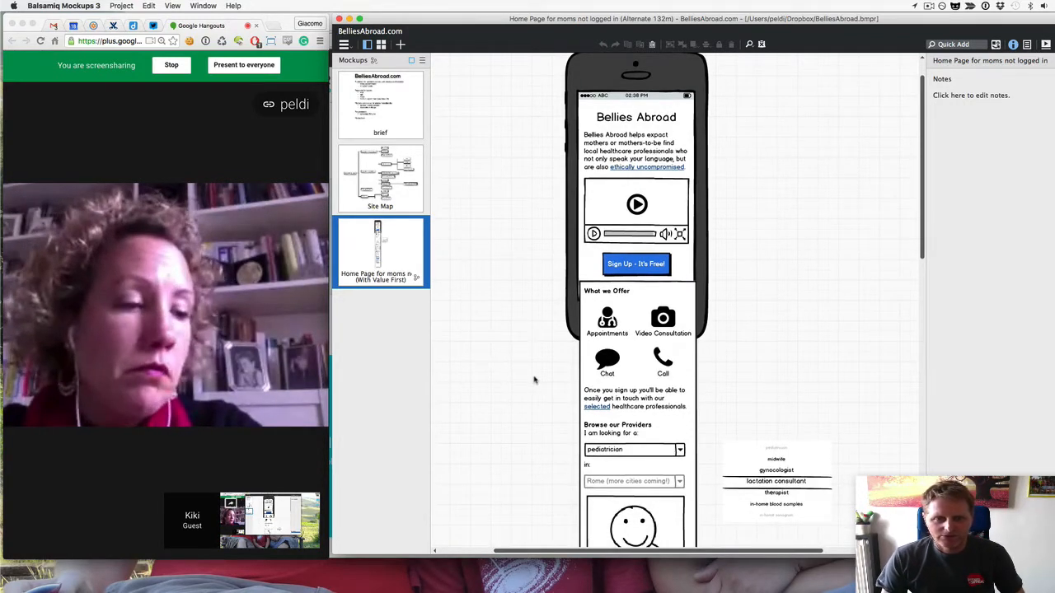
pyautogui.scroll(-5, 534, 380)
pyautogui.scroll(-15, 534, 380)
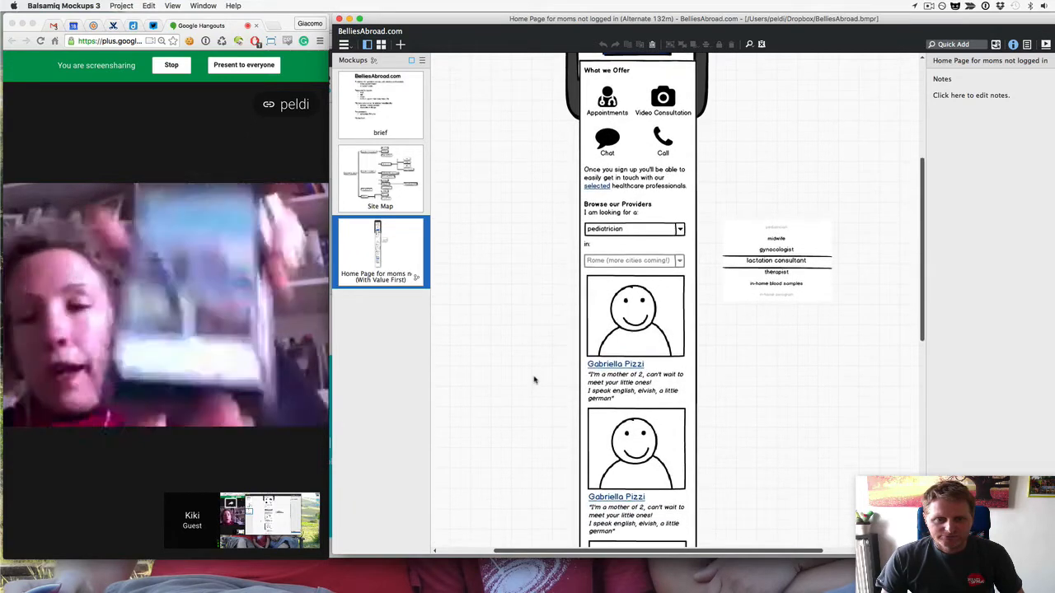
pyautogui.scroll(10, 534, 380)
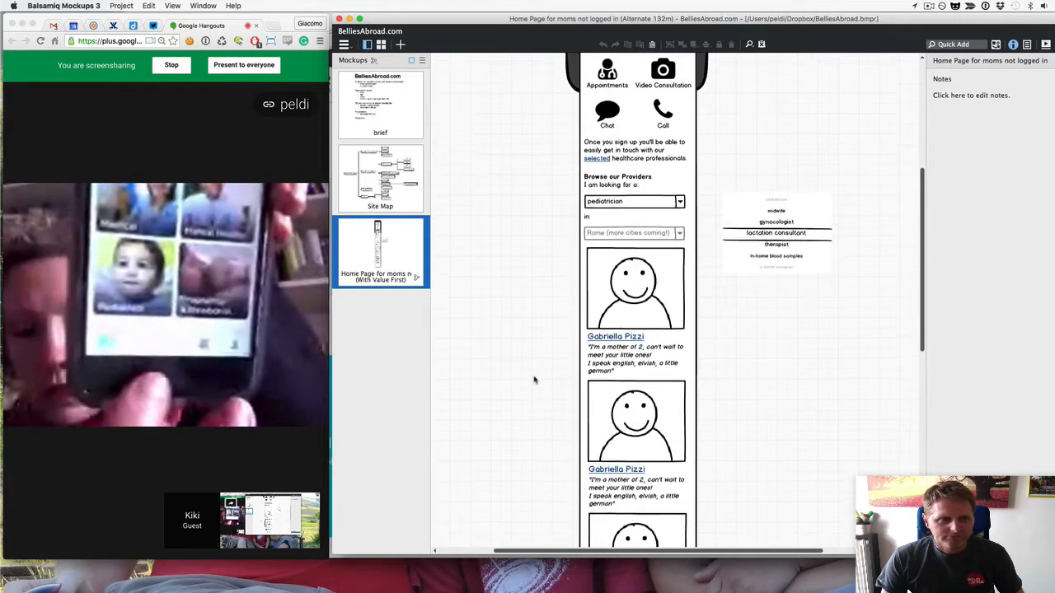
# Step: Add an Icon and Label control beside the phone's video area in the alternate home page mockup and label it "Home"
pyautogui.scroll(12, 534, 380)
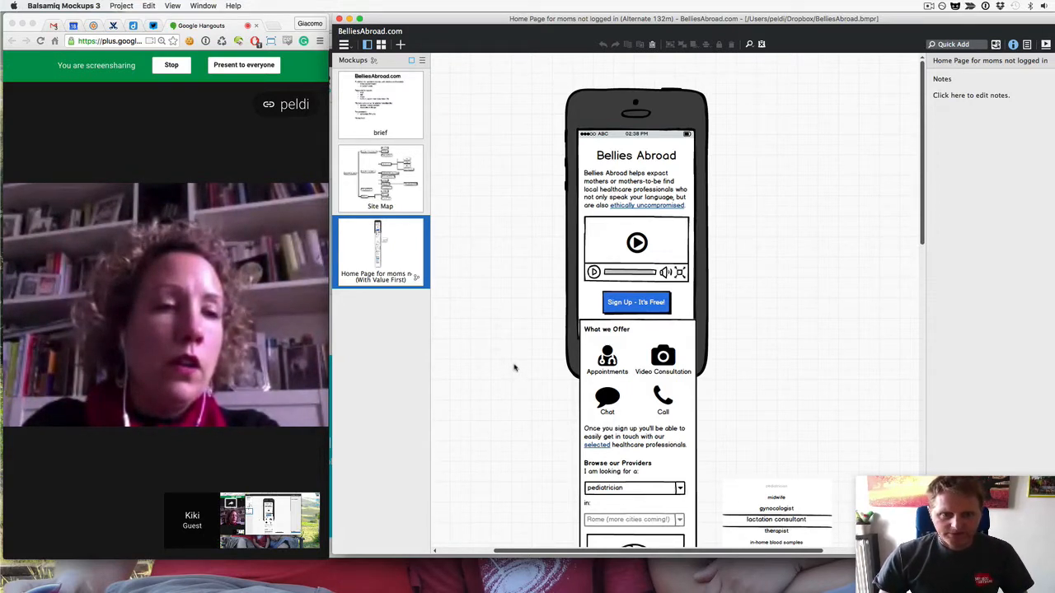
pyautogui.press('/')
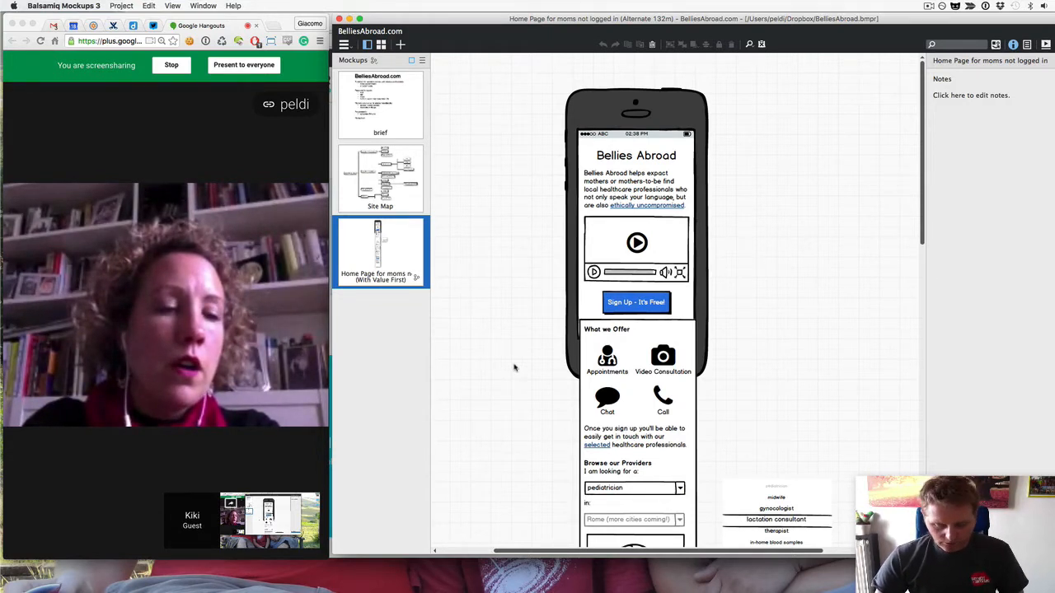
pyautogui.write('icon')
pyautogui.press('Down')
pyautogui.press('Return')
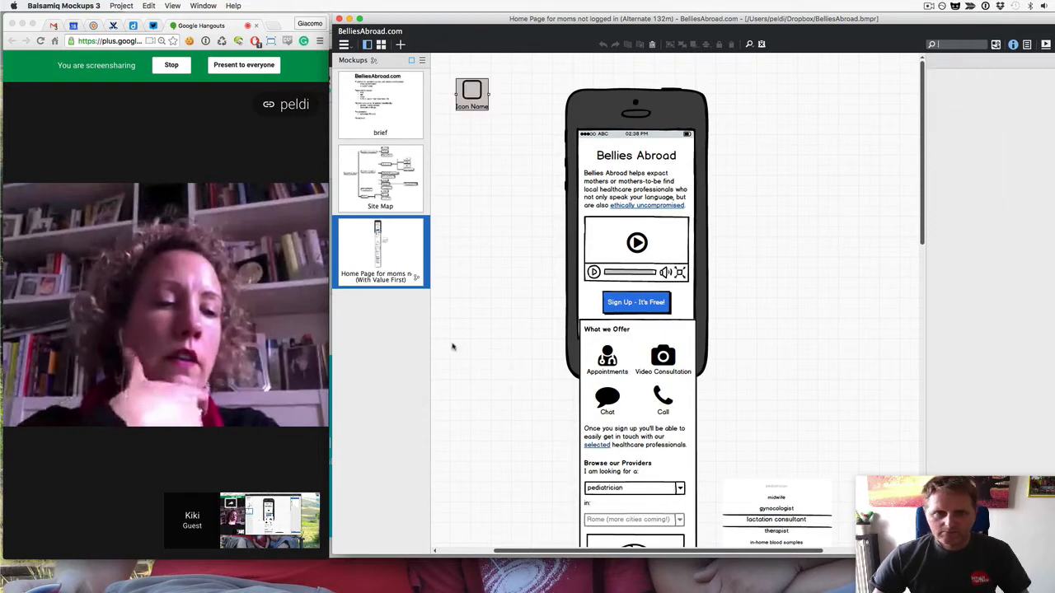
pyautogui.moveTo(482, 103); pyautogui.dragTo(765, 233)
pyautogui.press('Return')
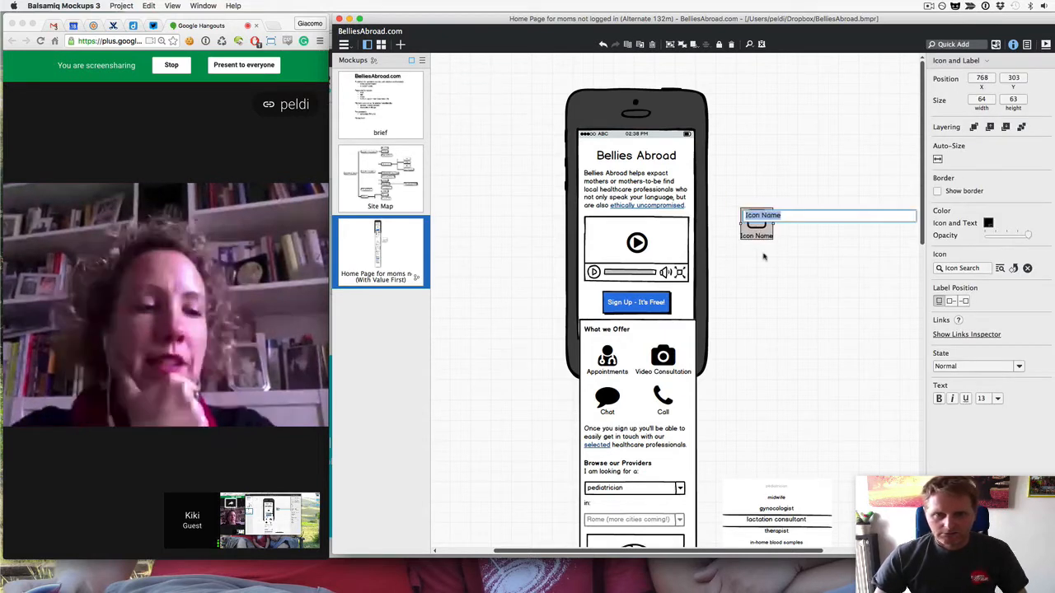
pyautogui.write('Home')
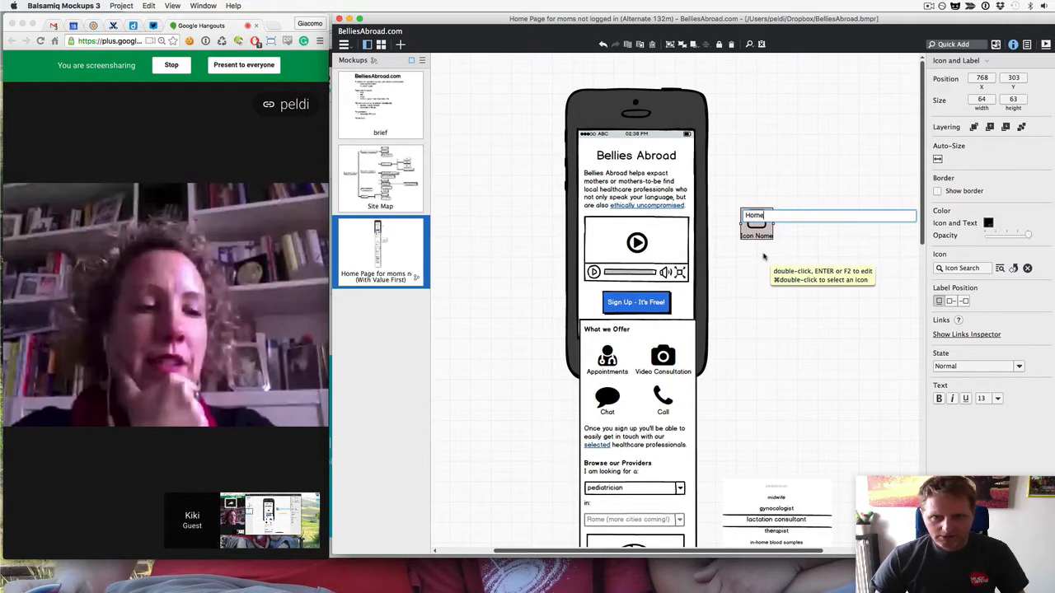
pyautogui.press('Return')
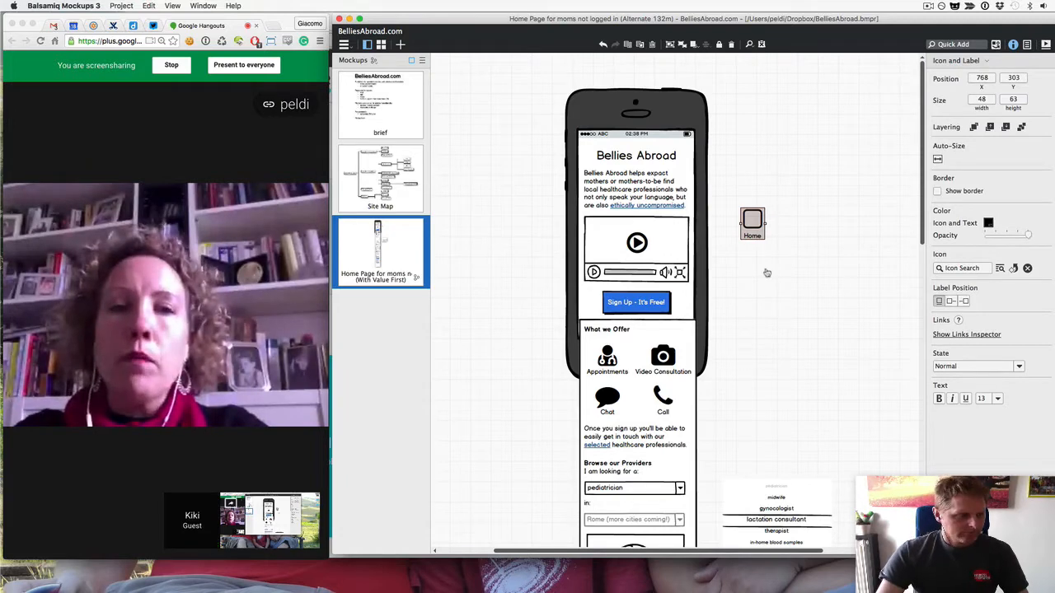
# Step: Switch to the Doctor On Demand website in Chrome and look at the top of its home page
pyautogui.press('super+Tab')
pyautogui.click(575, 164)
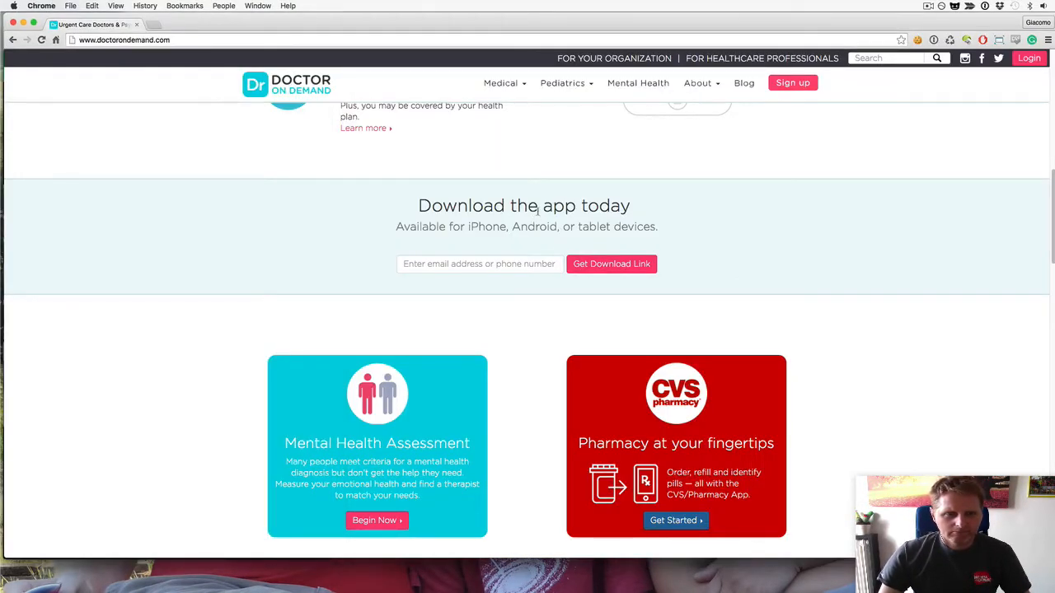
pyautogui.scroll(10, 538, 209)
pyautogui.click(375, 40)
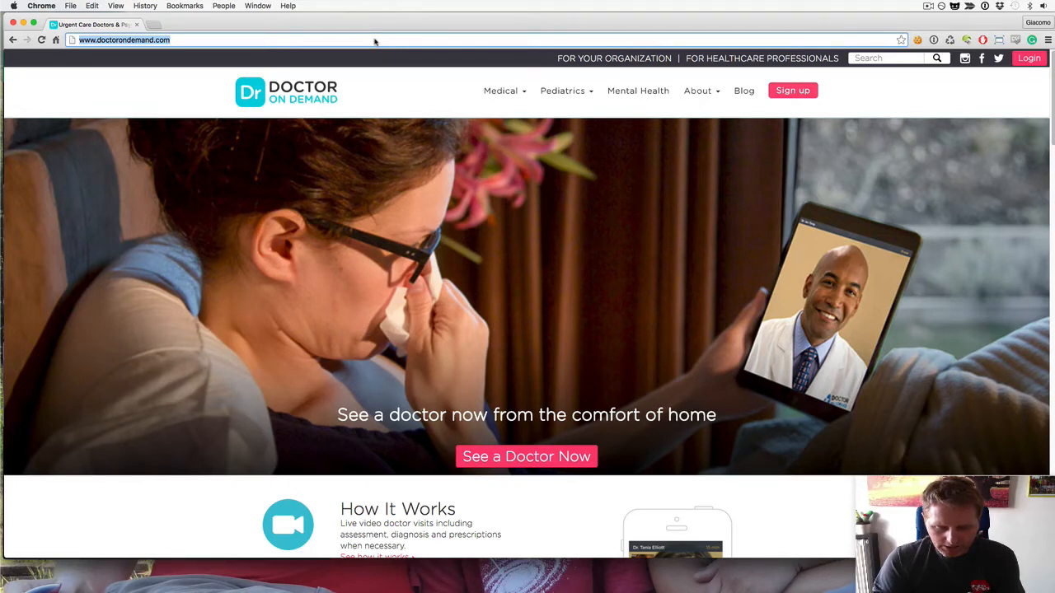
# Step: Launch iTunes and resize its window so the App Store fits on the screen
pyautogui.press('super+space')
pyautogui.write('itun')
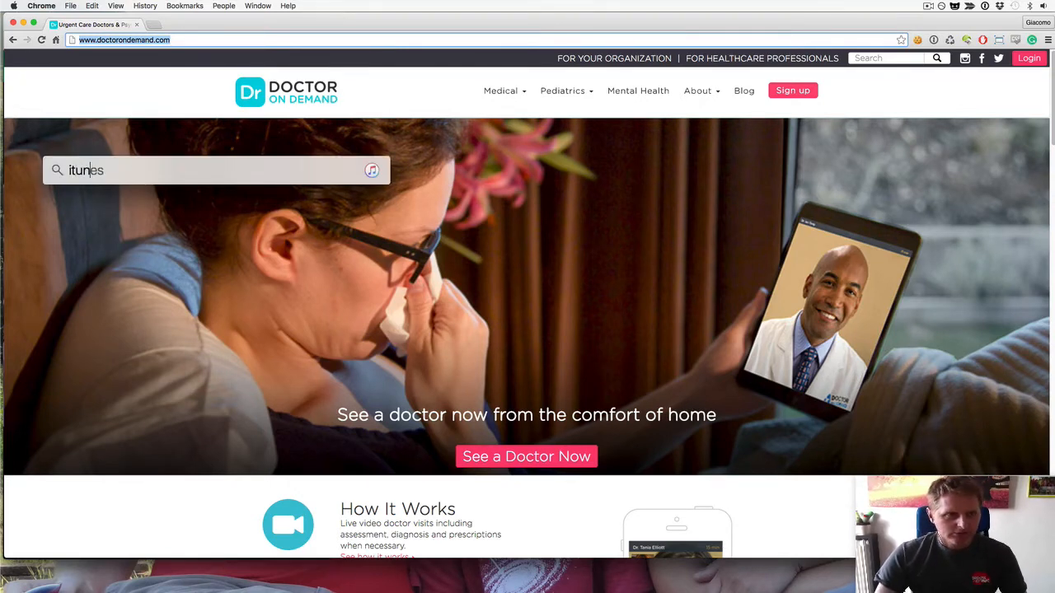
pyautogui.write('es')
pyautogui.press('Return')
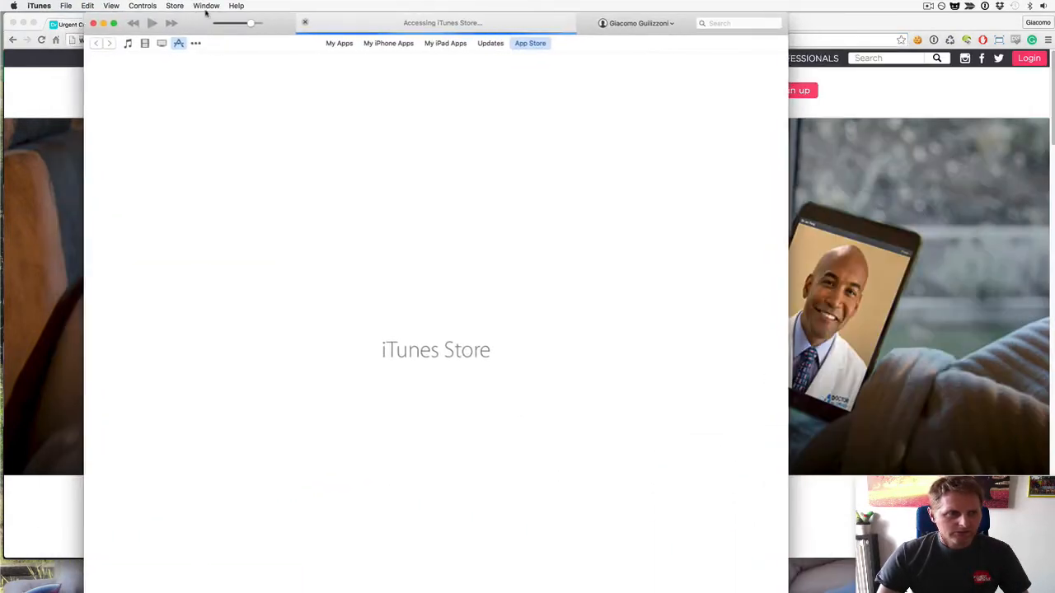
pyautogui.moveTo(206, 12); pyautogui.dragTo(222, 13)
pyautogui.moveTo(804, 592); pyautogui.dragTo(845, 554)
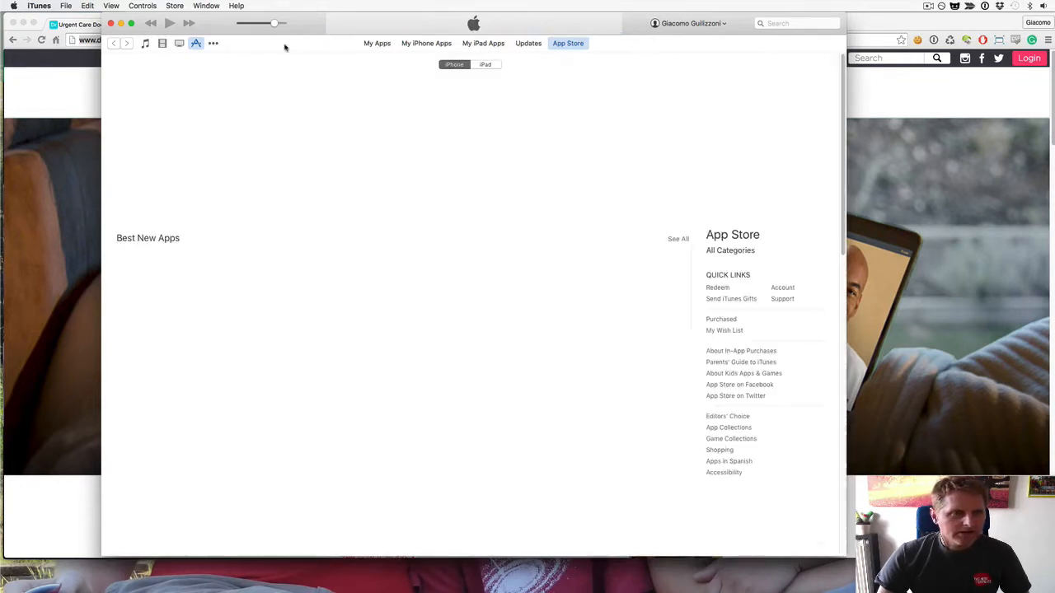
# Step: Search the iTunes App Store for "doctors on demand" and open the Doctor On Demand iPhone app page
pyautogui.click(775, 23)
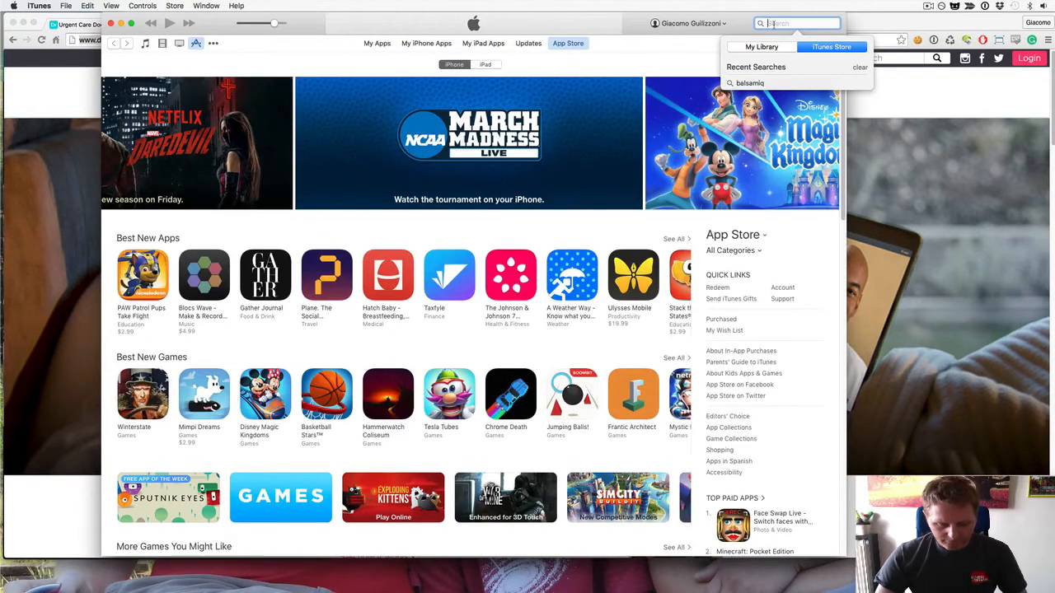
pyautogui.write('doctors on demand')
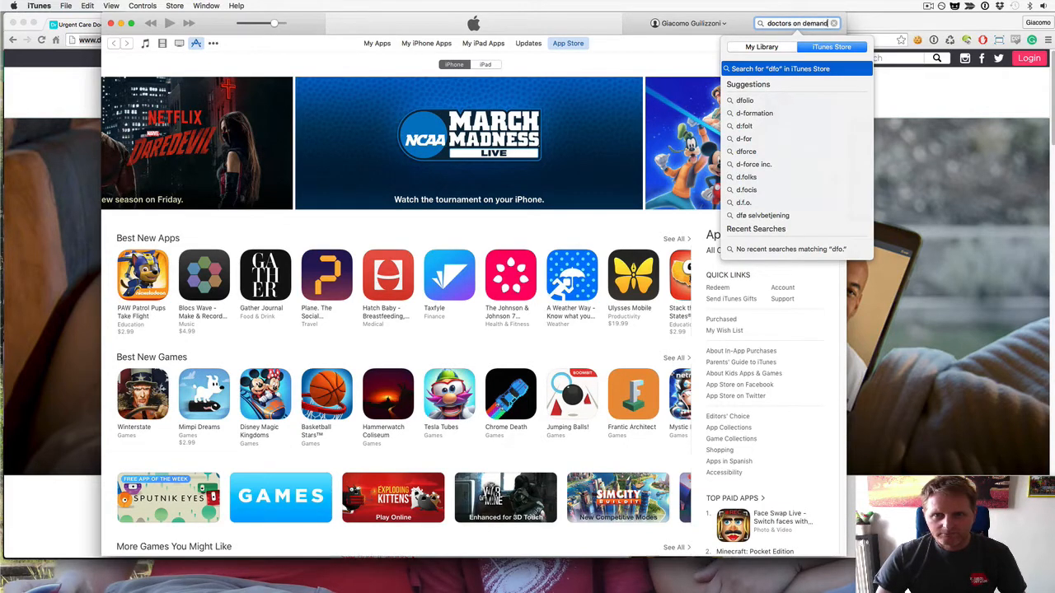
pyautogui.press('Return')
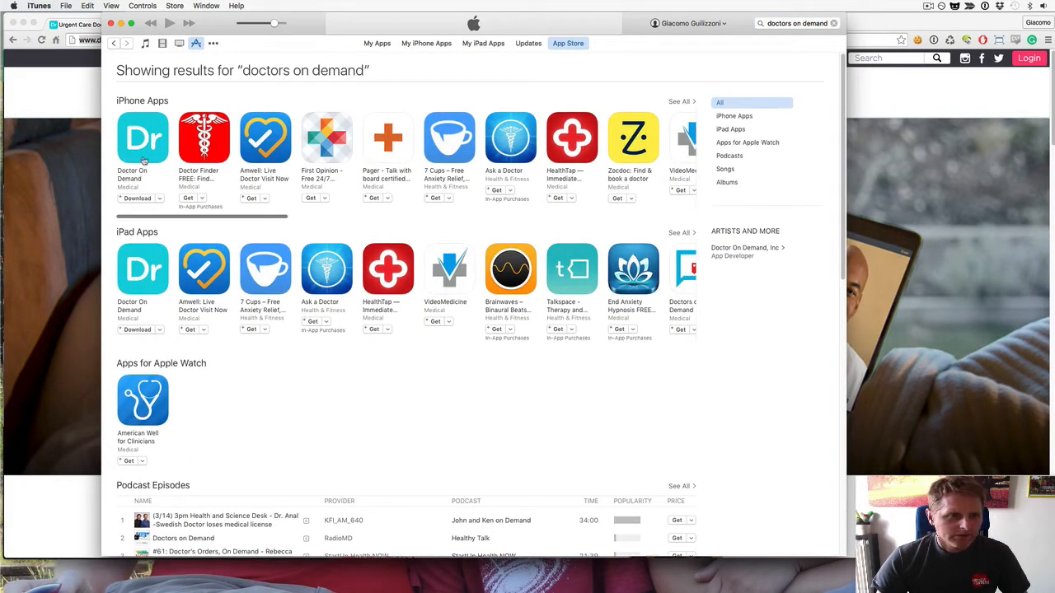
pyautogui.click(145, 151)
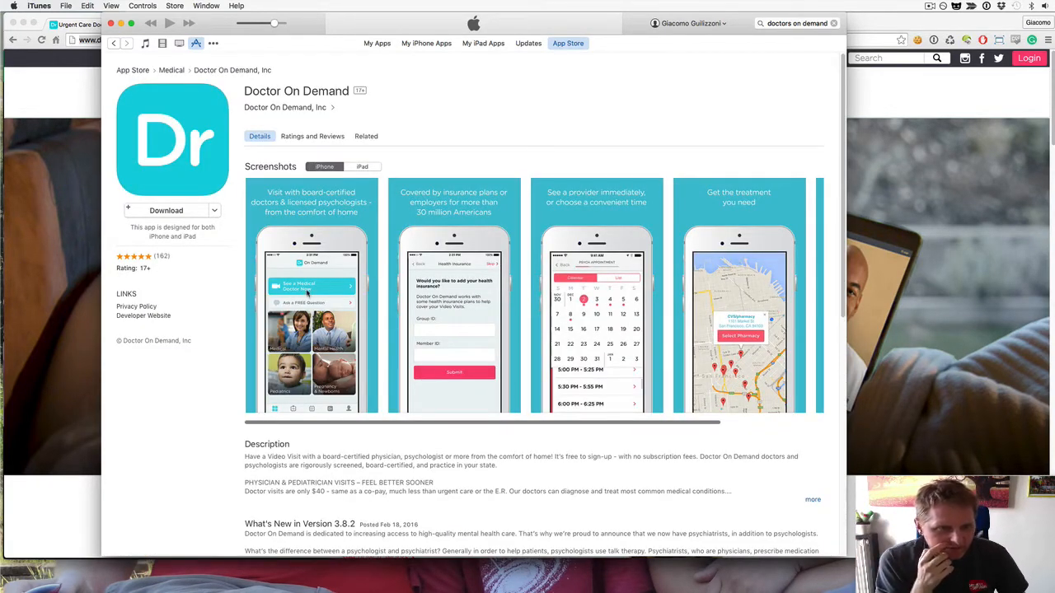
# Step: Examine the Doctor On Demand app's description and its set of iPhone screenshots
pyautogui.scroll(-5, 314, 302)
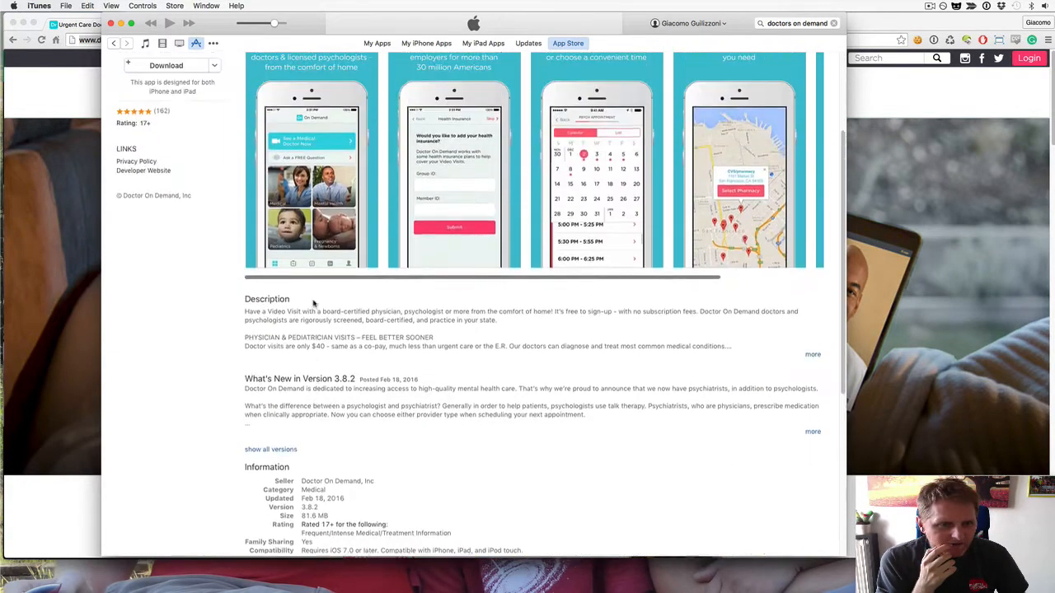
pyautogui.scroll(5, 315, 301)
pyautogui.hscroll(3, 453, 425)
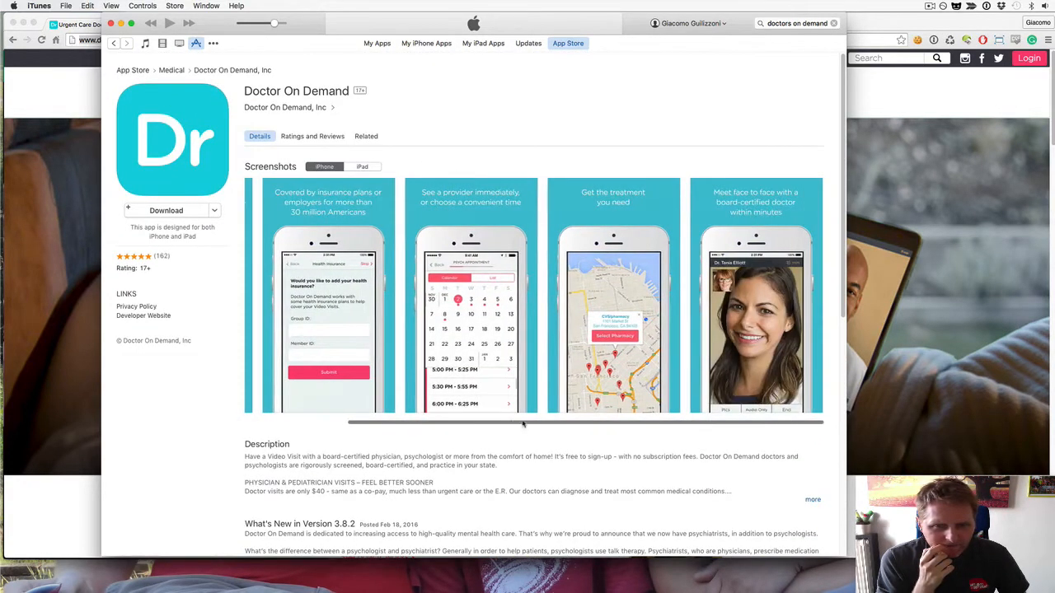
pyautogui.hscroll(-3, 551, 423)
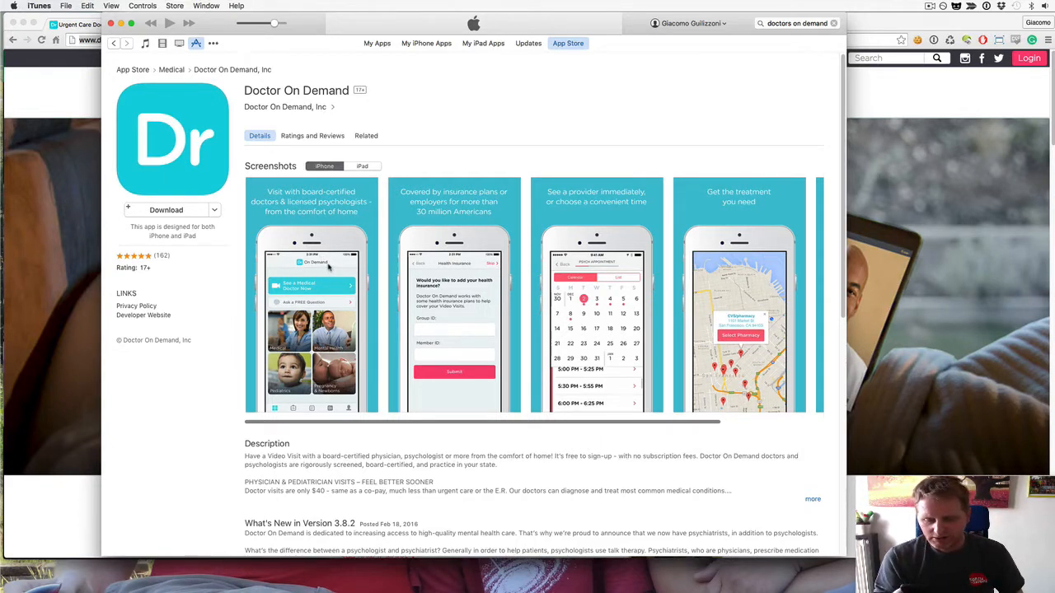
# Step: Return to the Google Hangouts call, stop screensharing, and show your own camera feed in an enlarged call window
pyautogui.click(49, 110)
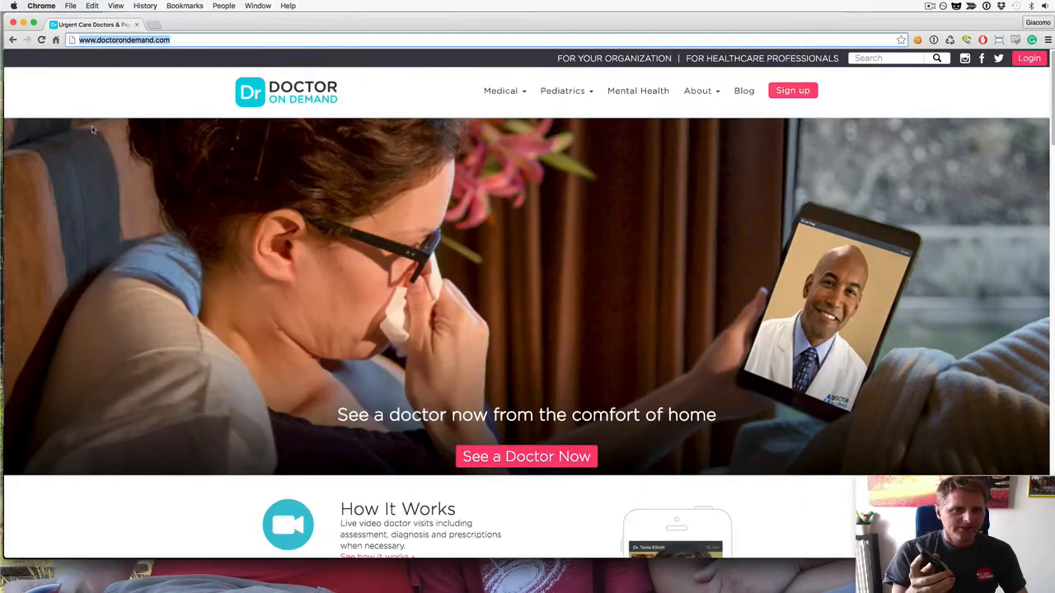
pyautogui.click(268, 5)
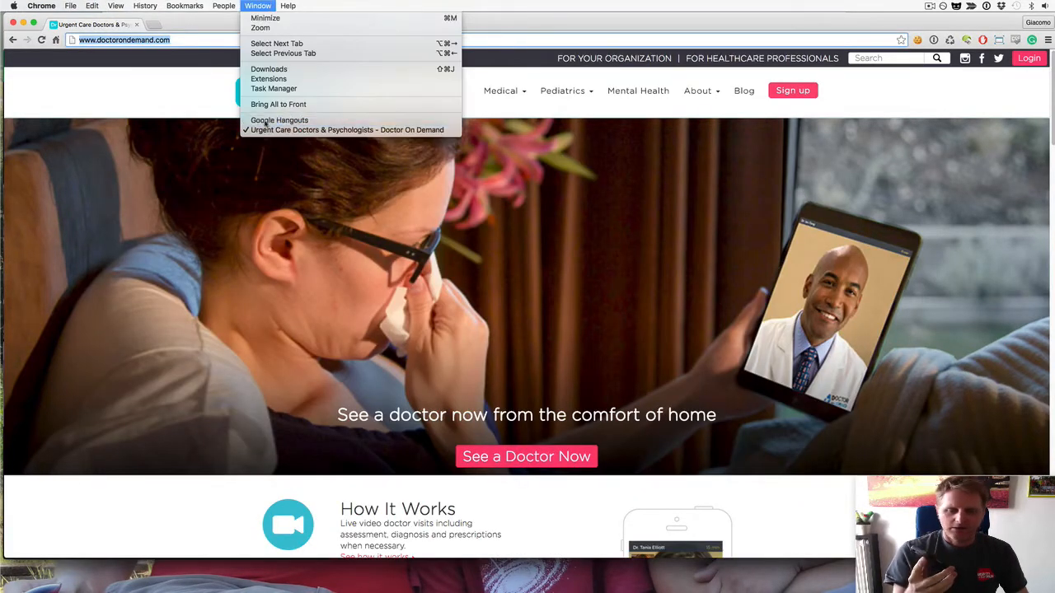
pyautogui.click(268, 117)
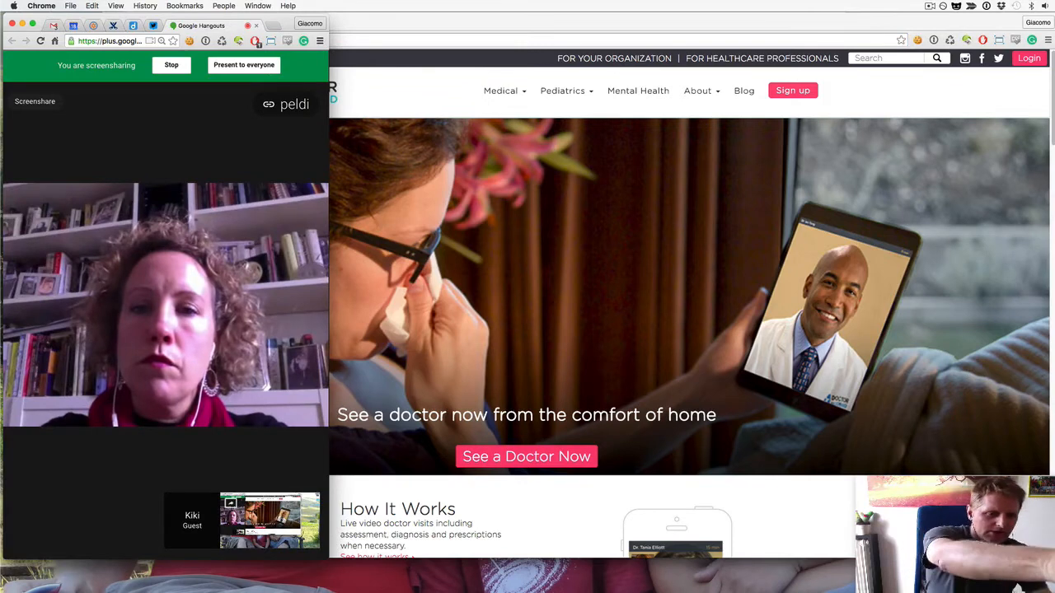
pyautogui.moveTo(165, 79)
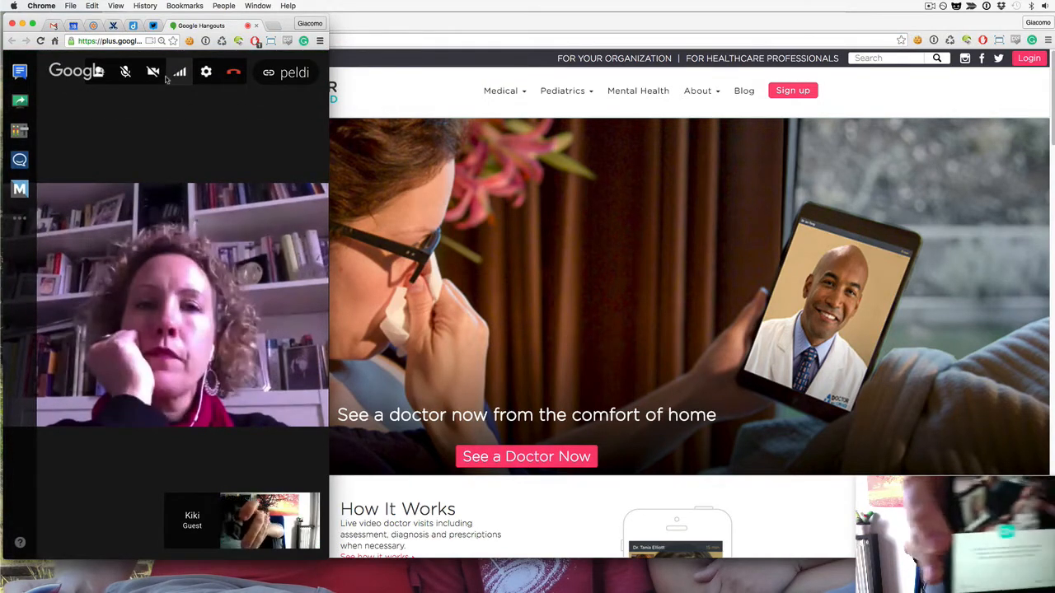
pyautogui.click(285, 532)
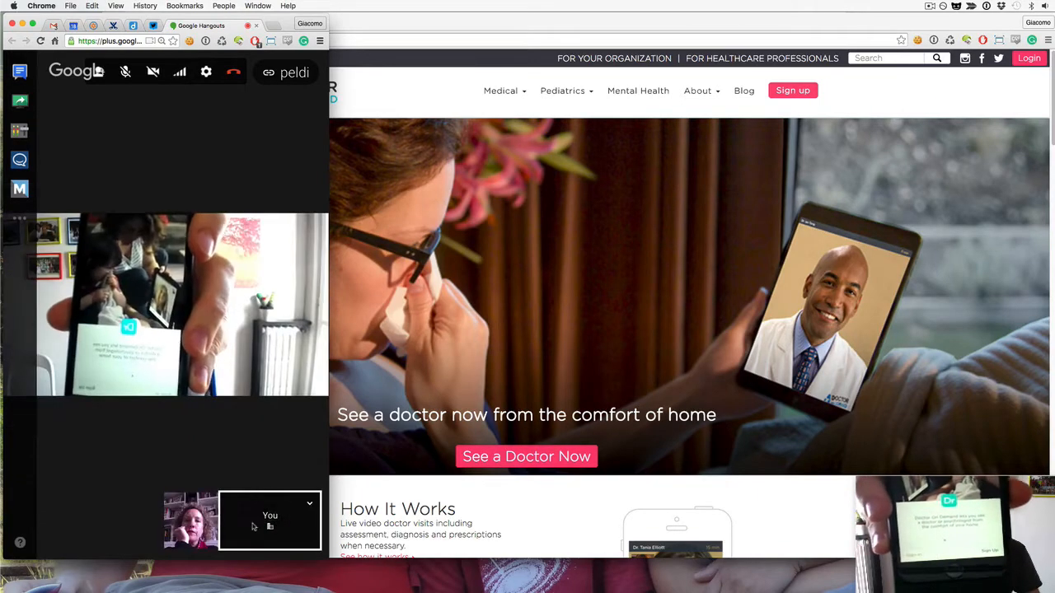
pyautogui.moveTo(327, 558); pyautogui.dragTo(788, 592)
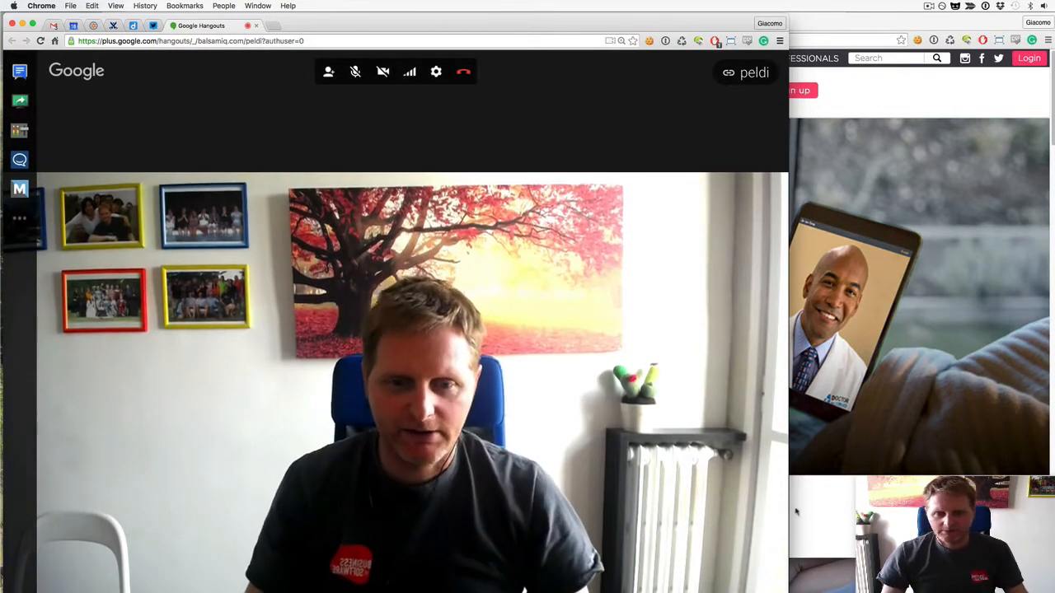
# Step: Shrink the Hangouts window, bring Balsamiq Mockups forward, and fit the call beside the mockup editor
pyautogui.moveTo(788, 511); pyautogui.dragTo(288, 476)
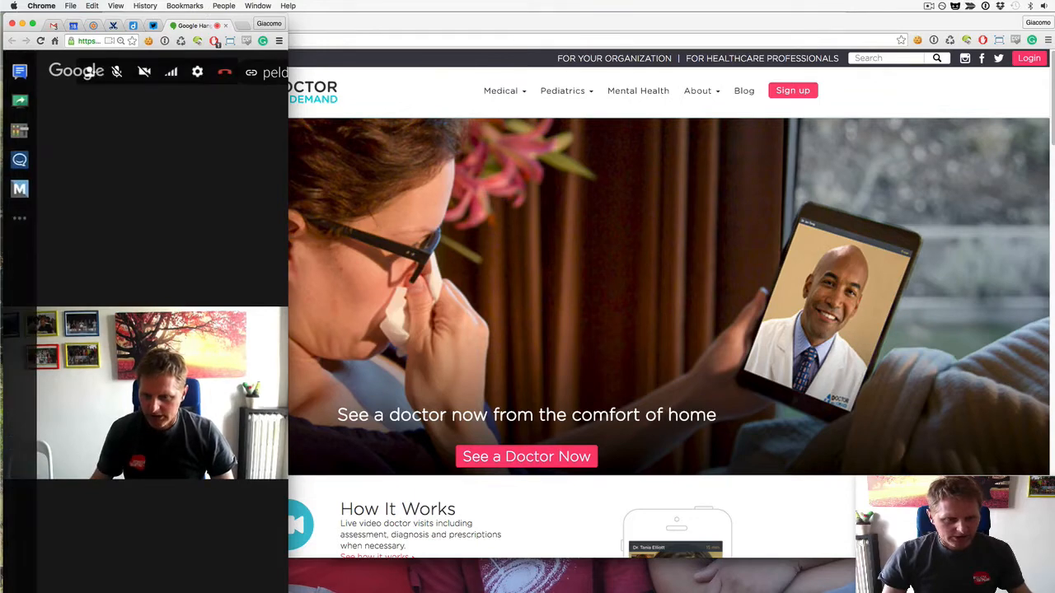
pyautogui.moveTo(288, 592); pyautogui.dragTo(279, 557)
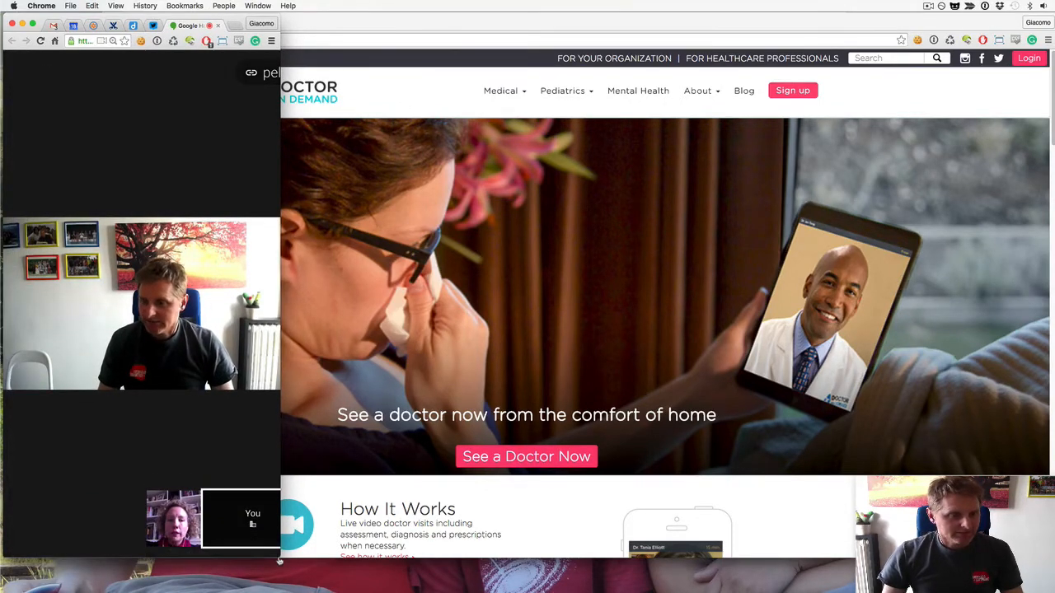
pyautogui.press('super+Tab')
pyautogui.click(255, 179)
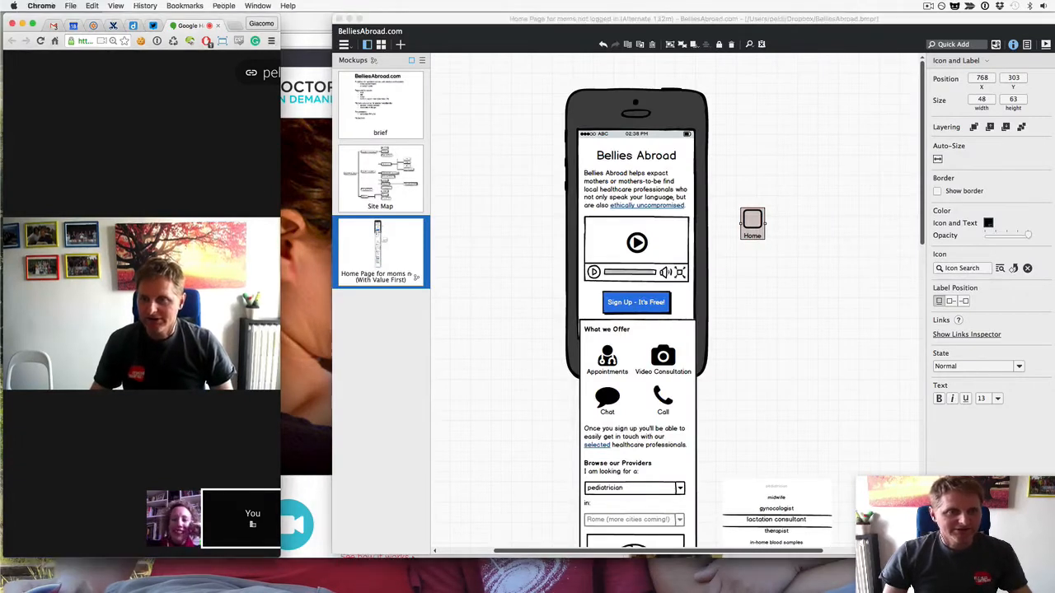
pyautogui.moveTo(281, 194); pyautogui.dragTo(334, 193)
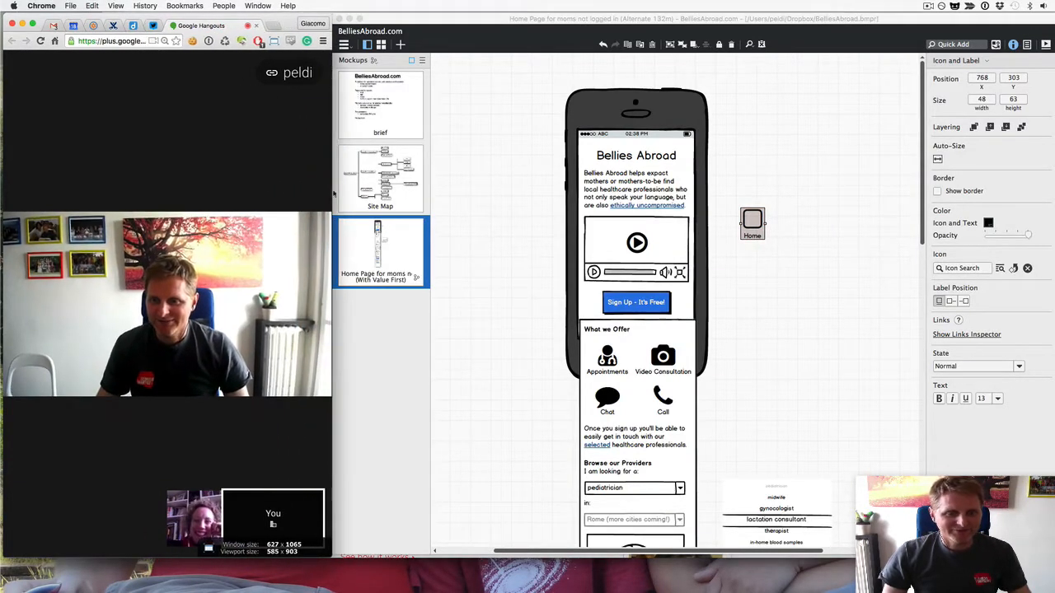
# Step: Review the alternate home page mockup down to the Our Selection Process section and back to its beginning
pyautogui.click(514, 294)
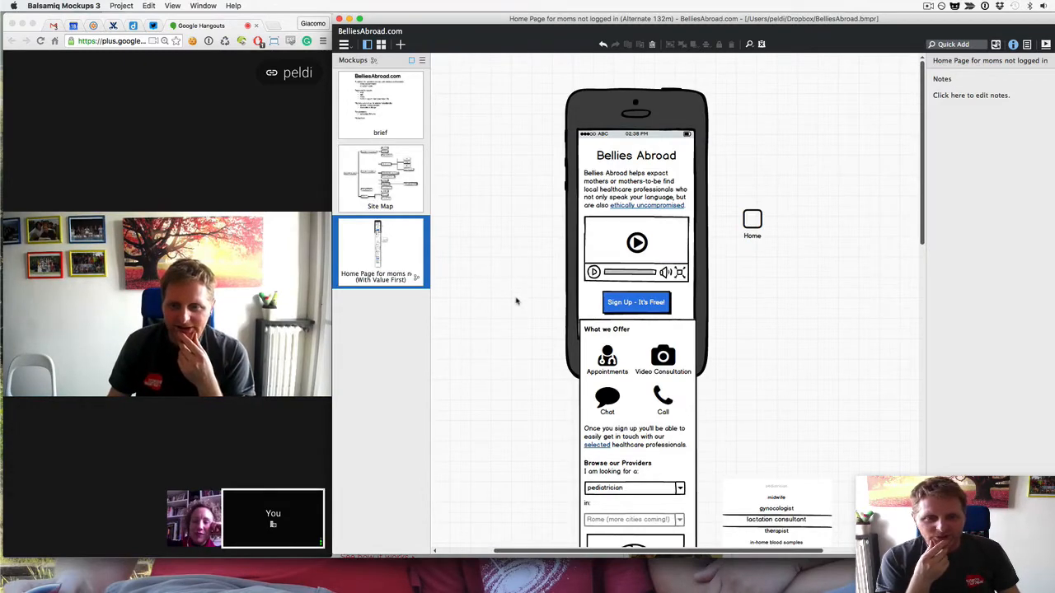
pyautogui.scroll(-10, 538, 326)
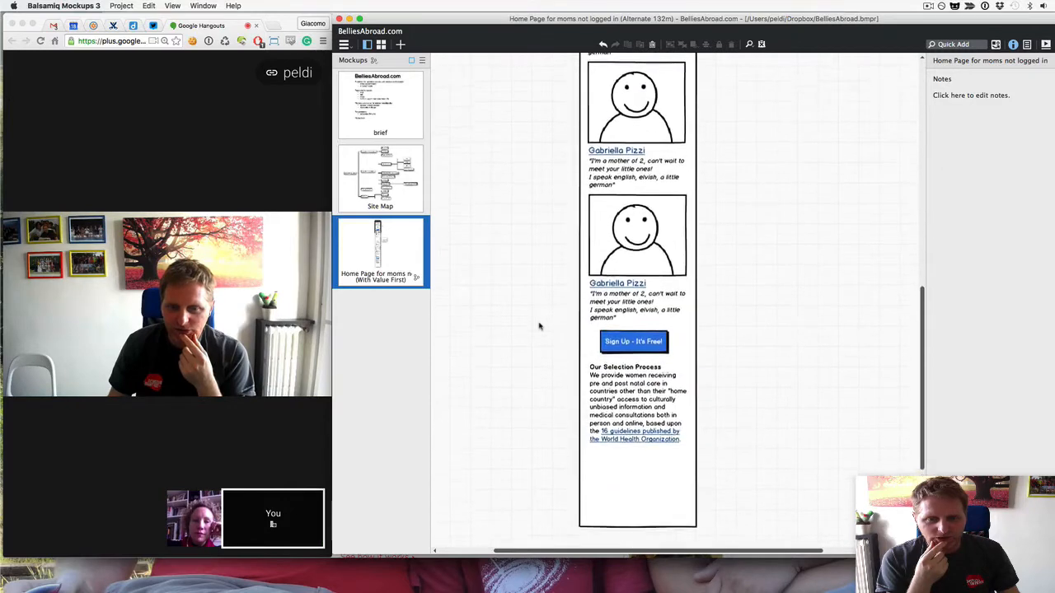
pyautogui.scroll(15, 539, 326)
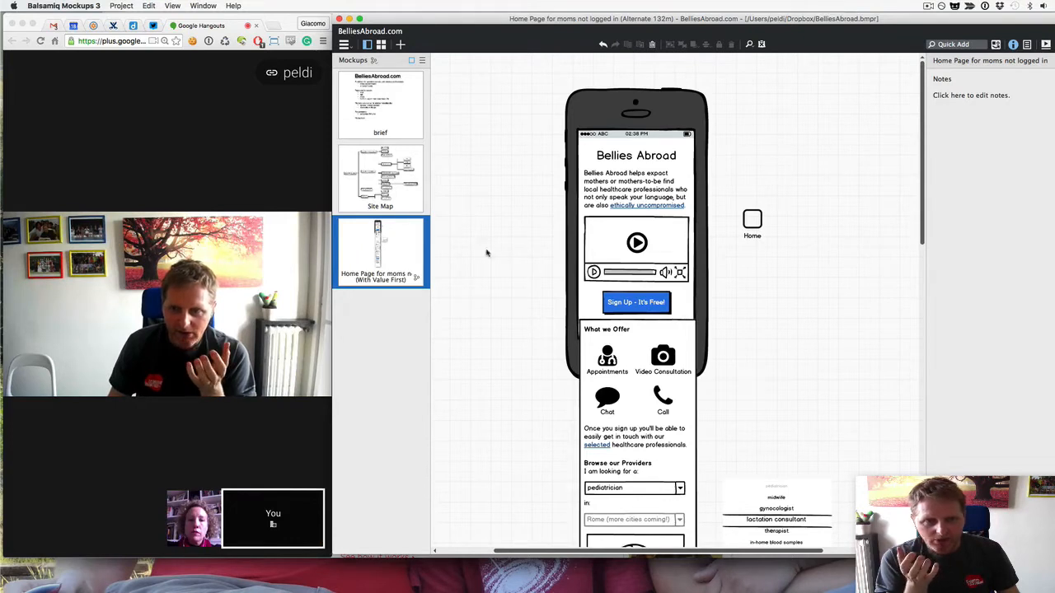
# Step: Open the Site Map mockup and hide the properties inspector to view the whole page hierarchy, then return to the Hangouts call
pyautogui.click(417, 157)
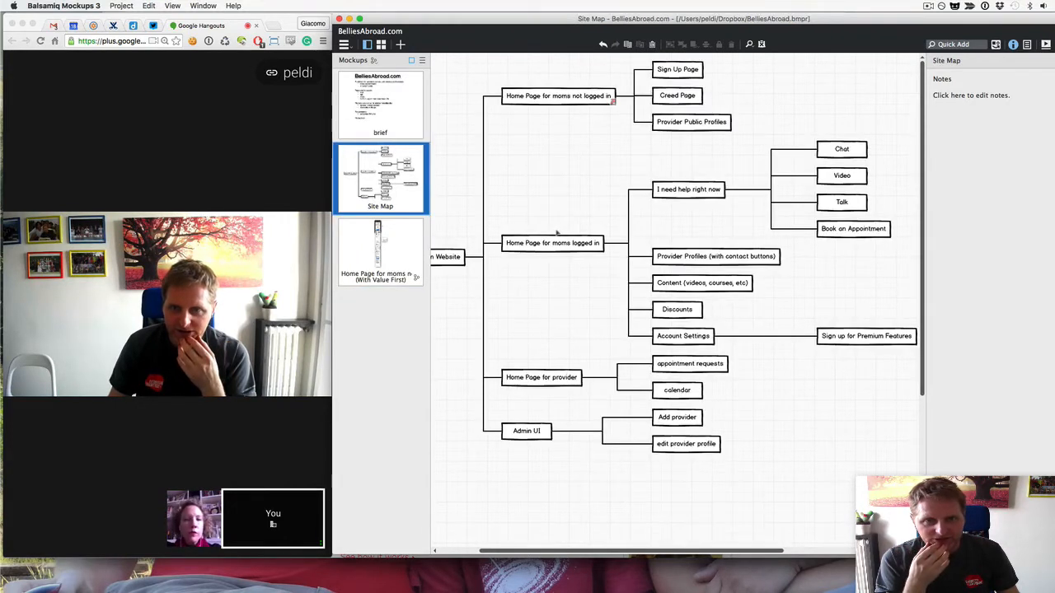
pyautogui.click(464, 550)
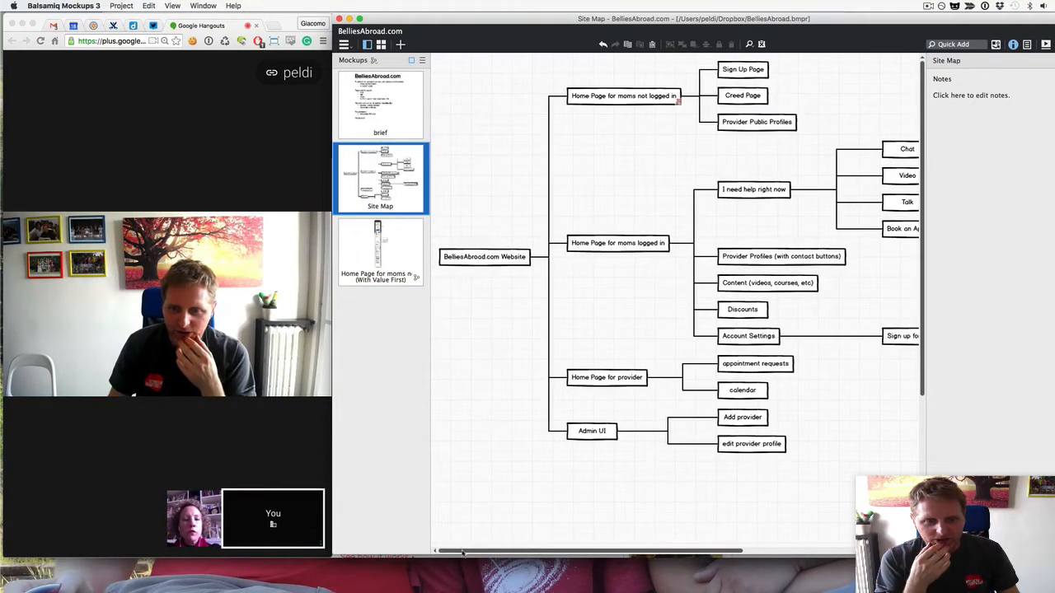
pyautogui.click(1013, 45)
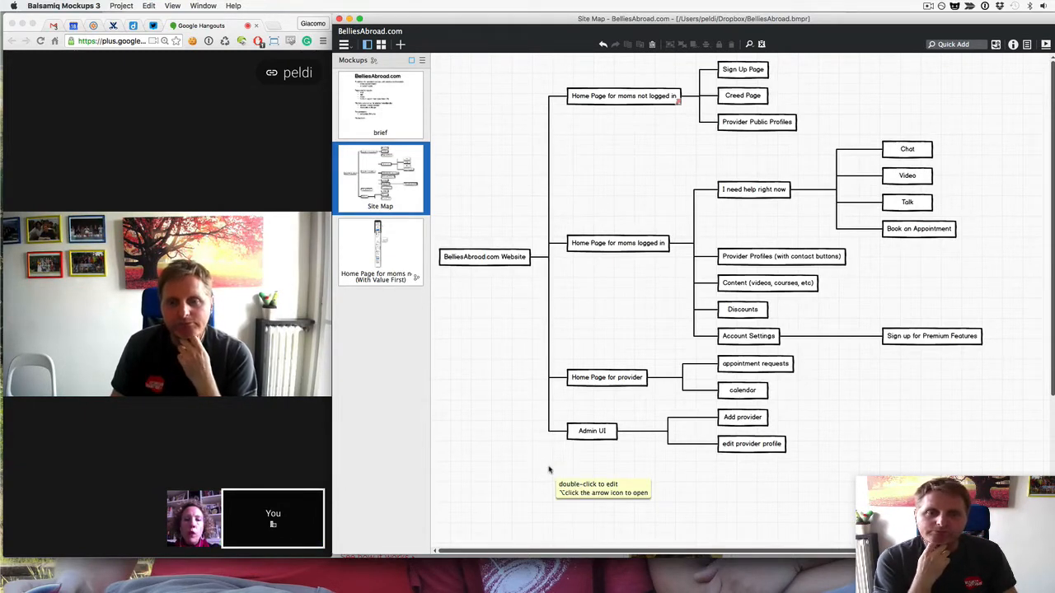
pyautogui.click(252, 146)
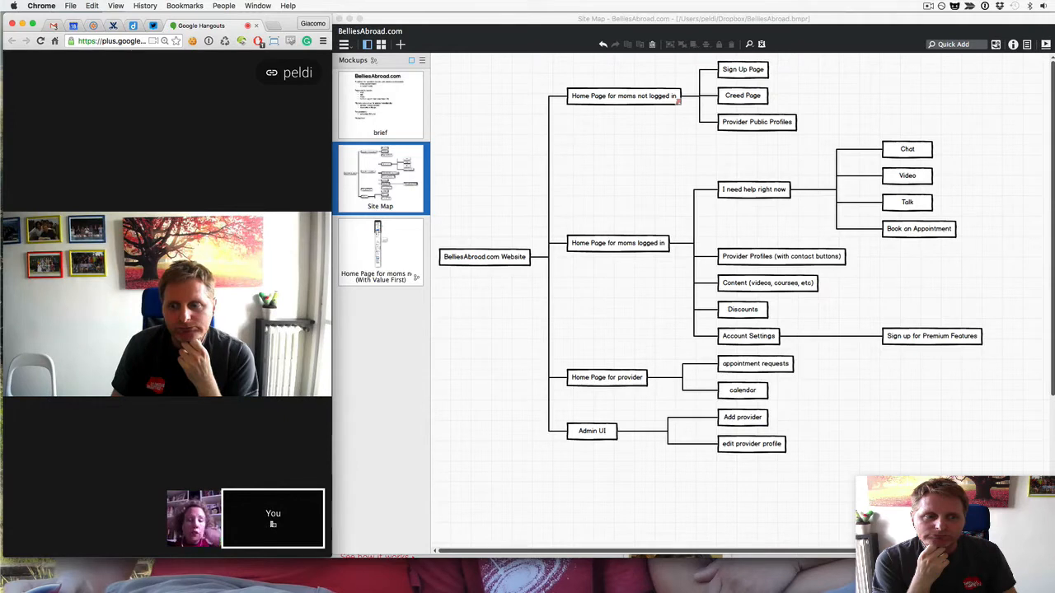
# Step: Share the Balsamiq mockup editor window showing the Site Map in the Google Hangouts call
pyautogui.click(20, 101)
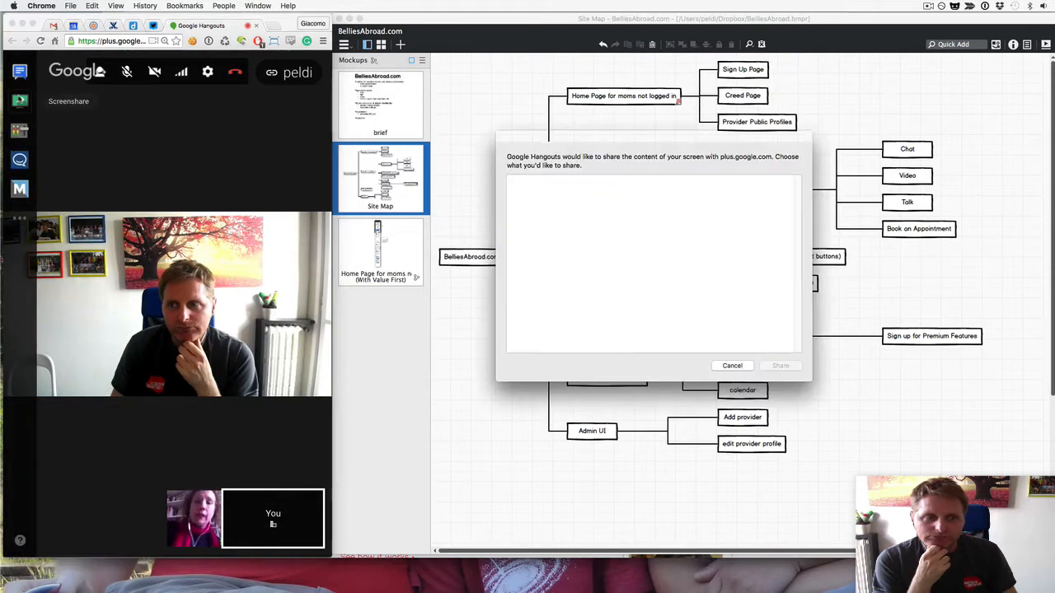
pyautogui.click(684, 333)
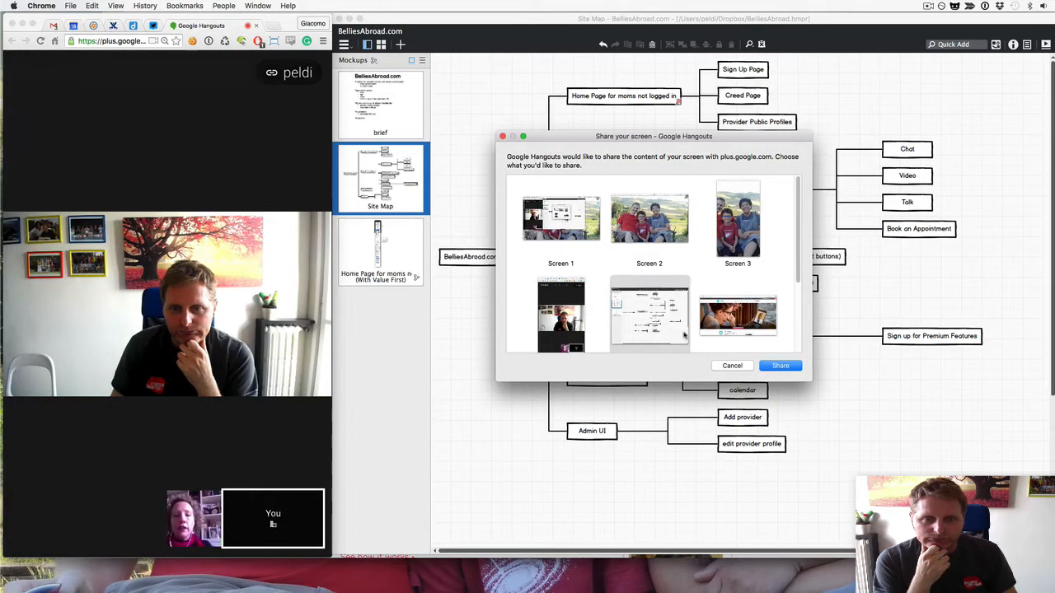
pyautogui.click(780, 365)
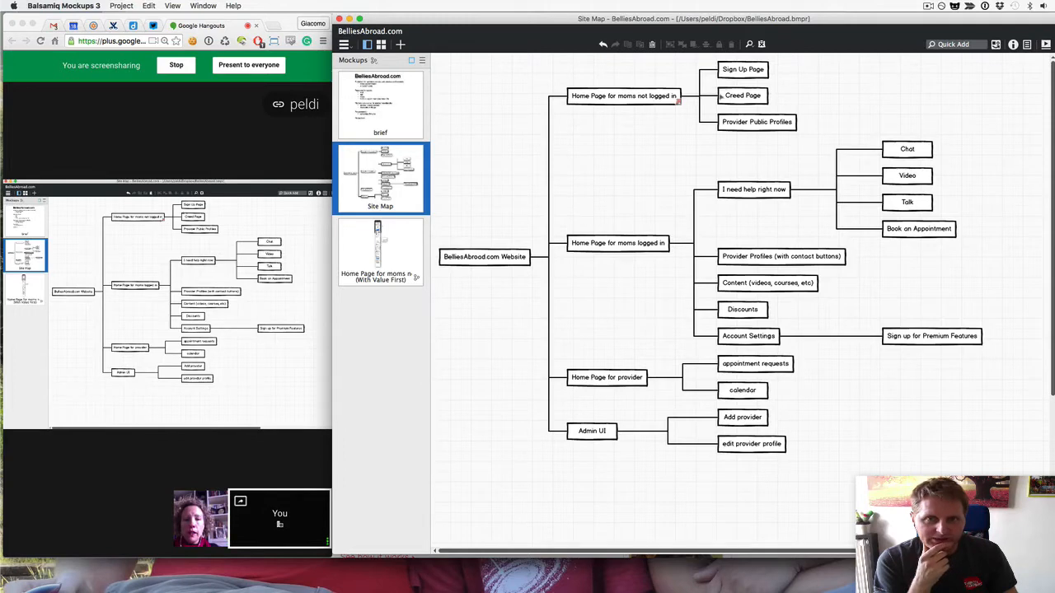
# Step: Open the value-first home page mockup and delete the stray Home icon beside the phone
pyautogui.click(368, 236)
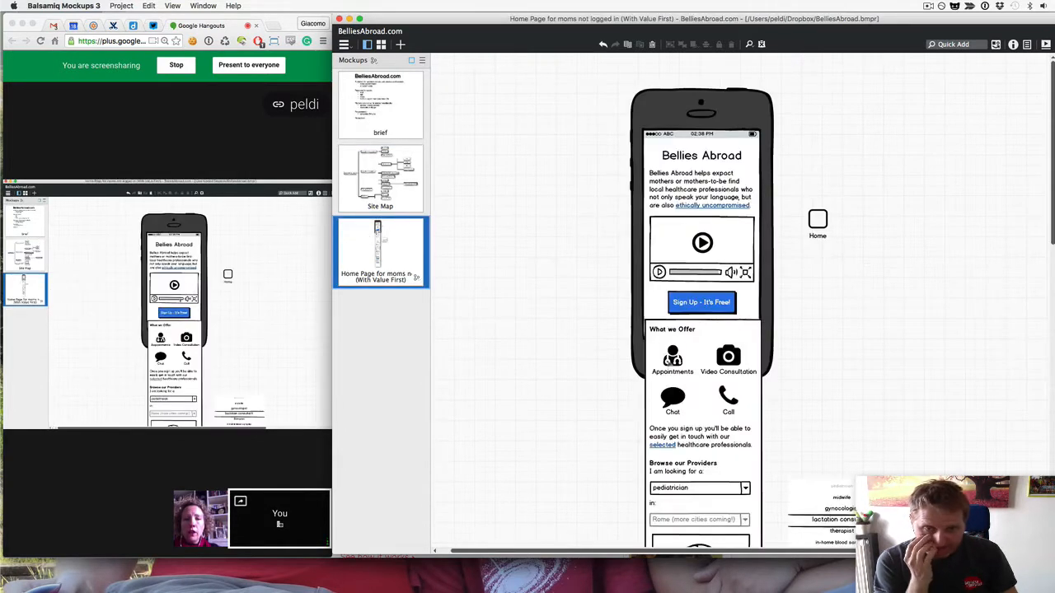
pyautogui.scroll(-5, 670, 348)
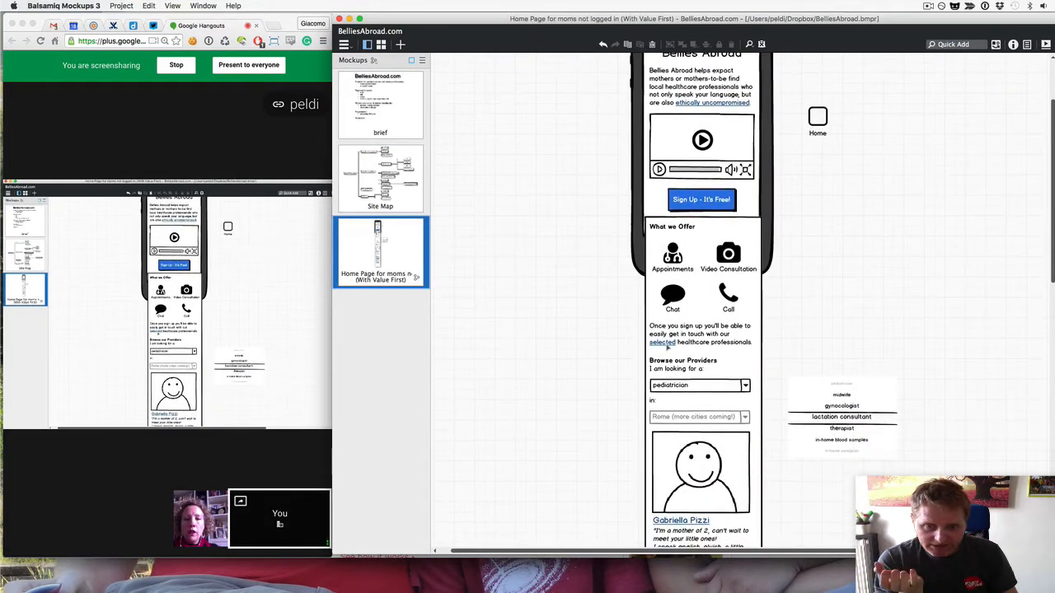
pyautogui.scroll(5, 668, 348)
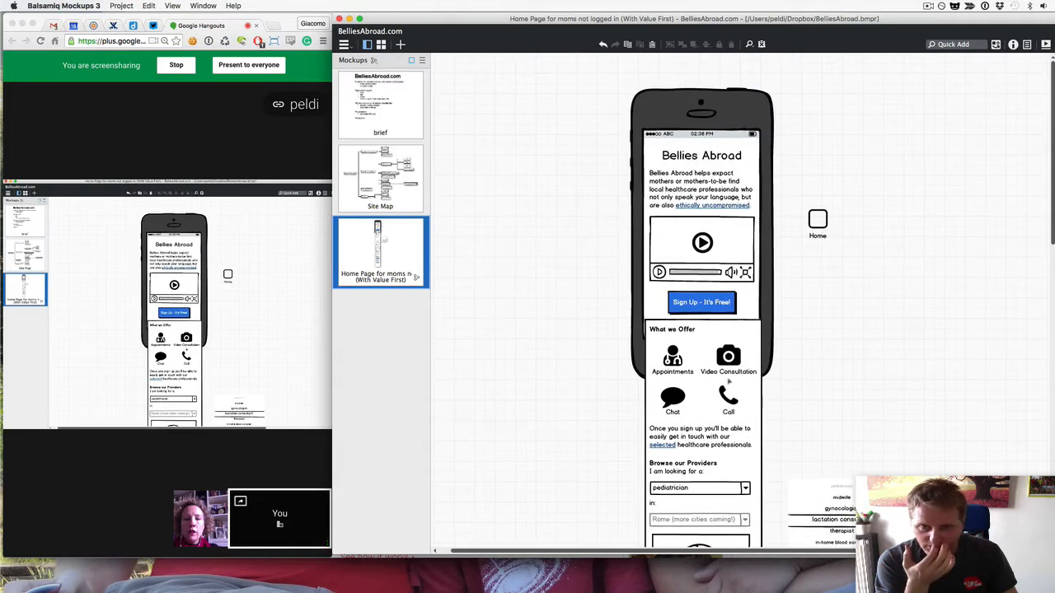
pyautogui.scroll(-1, 729, 381)
pyautogui.scroll(1, 767, 313)
pyautogui.click(817, 221)
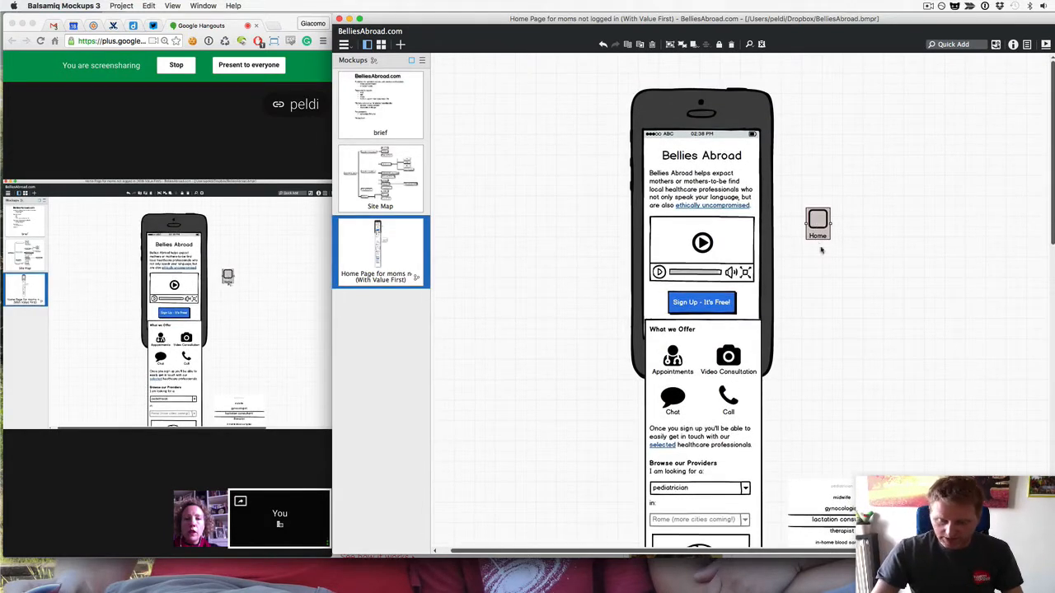
pyautogui.press('BackSpace')
# Step: Examine the rest of the value-first home page mockup and compare it with the page hierarchy in the Site Map
pyautogui.scroll(-6, 715, 373)
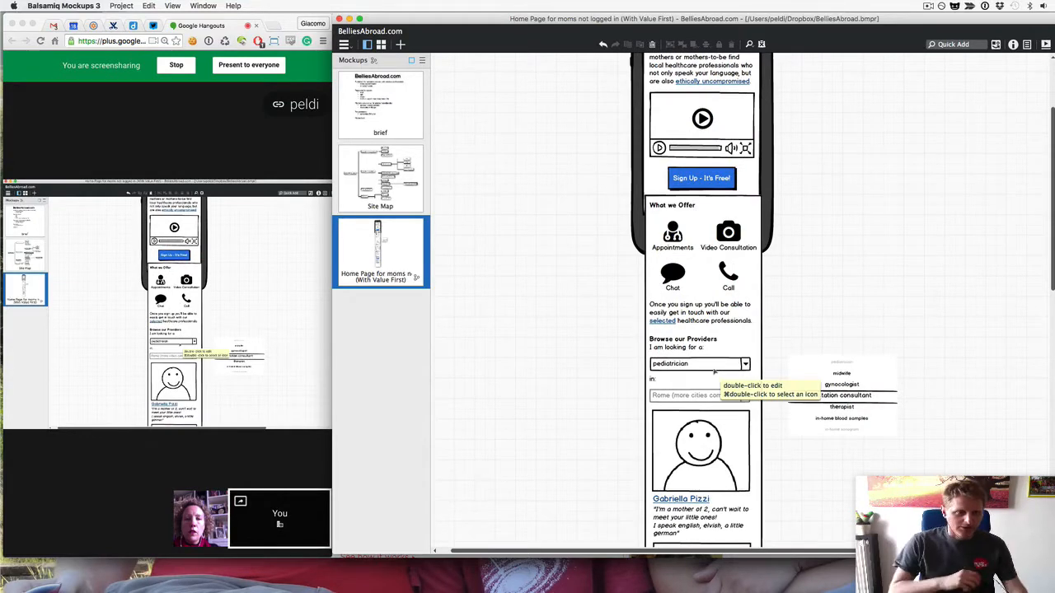
pyautogui.scroll(-20, 630, 340)
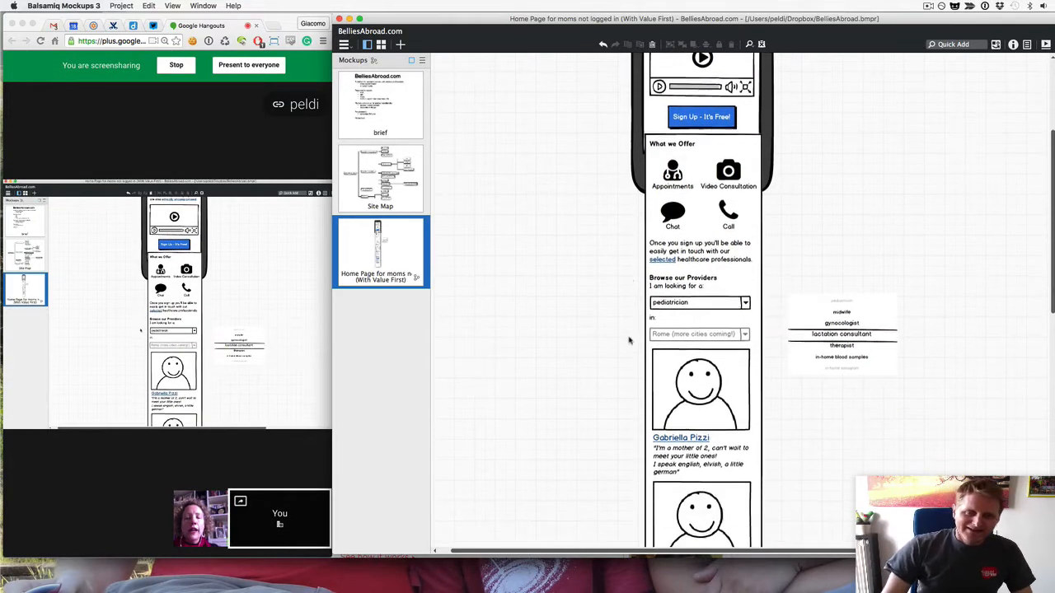
pyautogui.scroll(20, 630, 341)
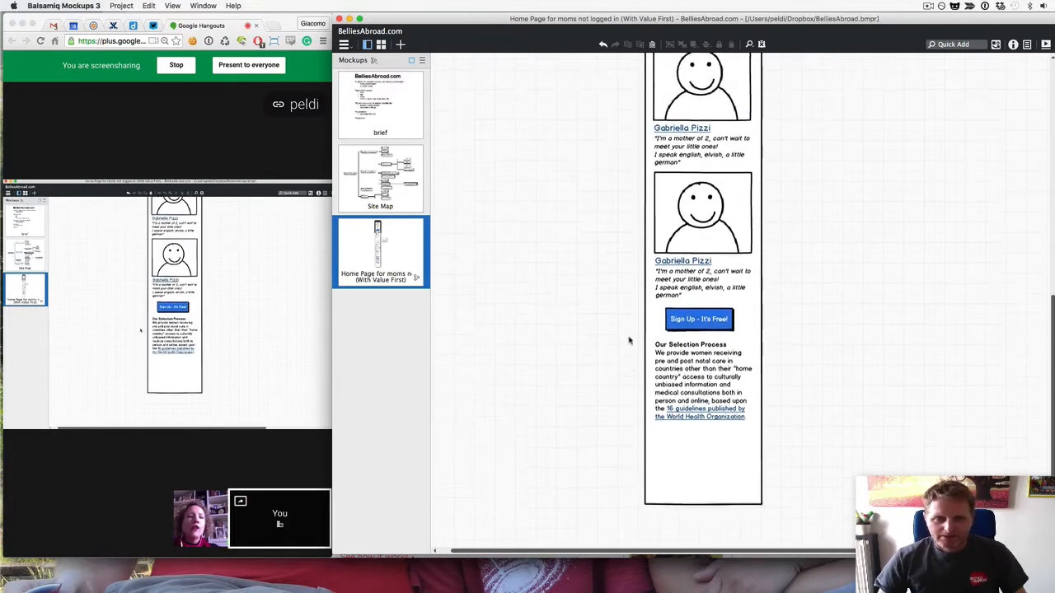
pyautogui.click(396, 153)
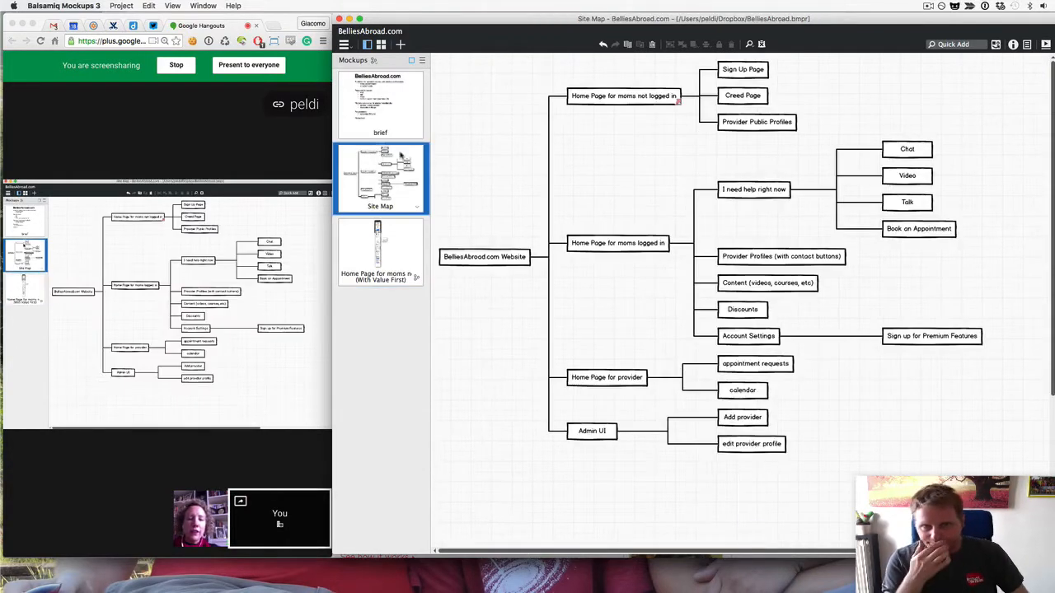
pyautogui.click(588, 98)
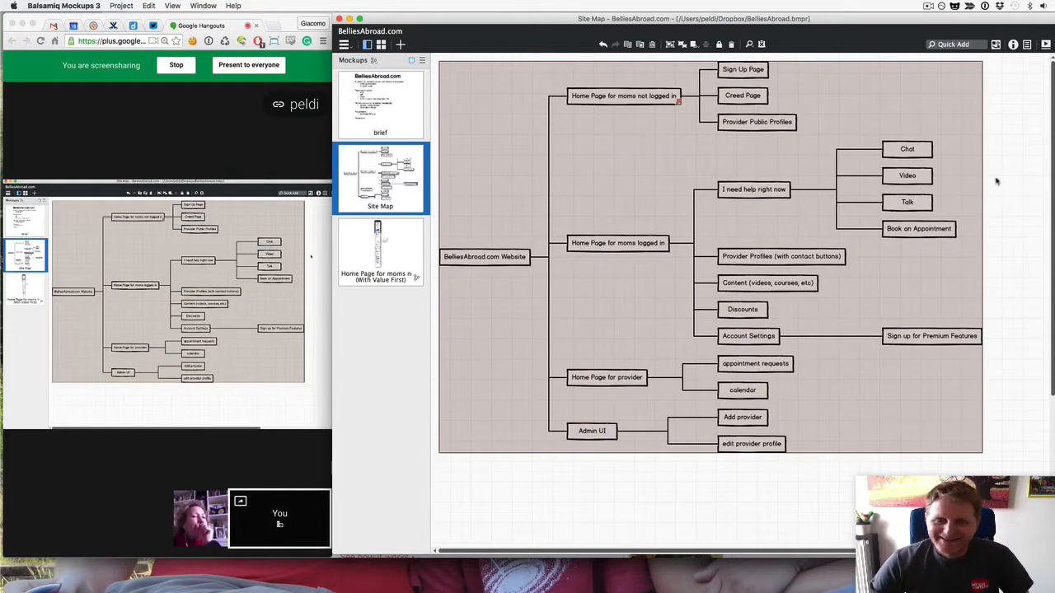
pyautogui.click(706, 157)
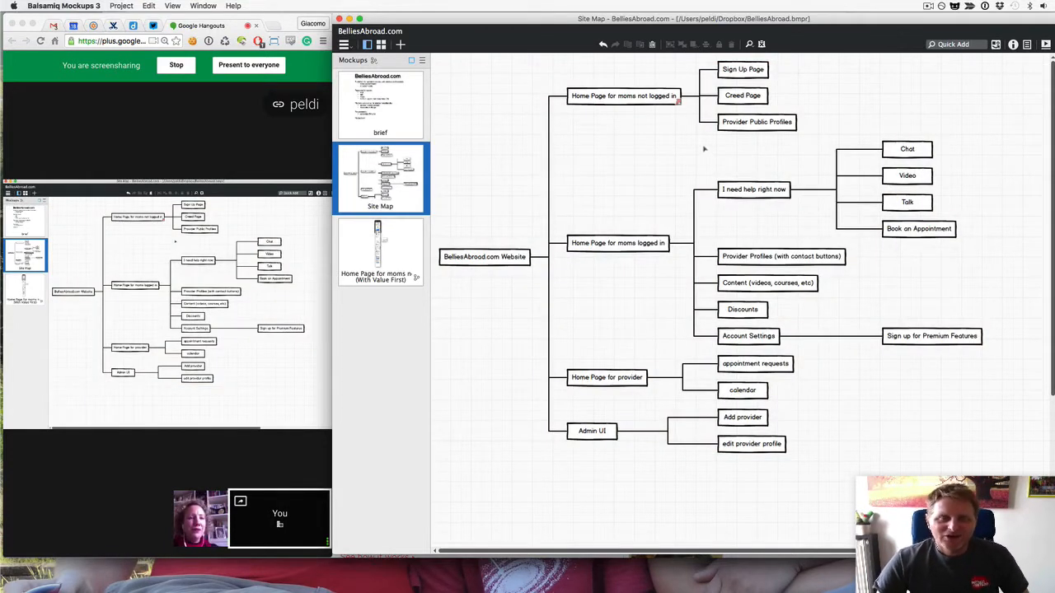
pyautogui.click(658, 110)
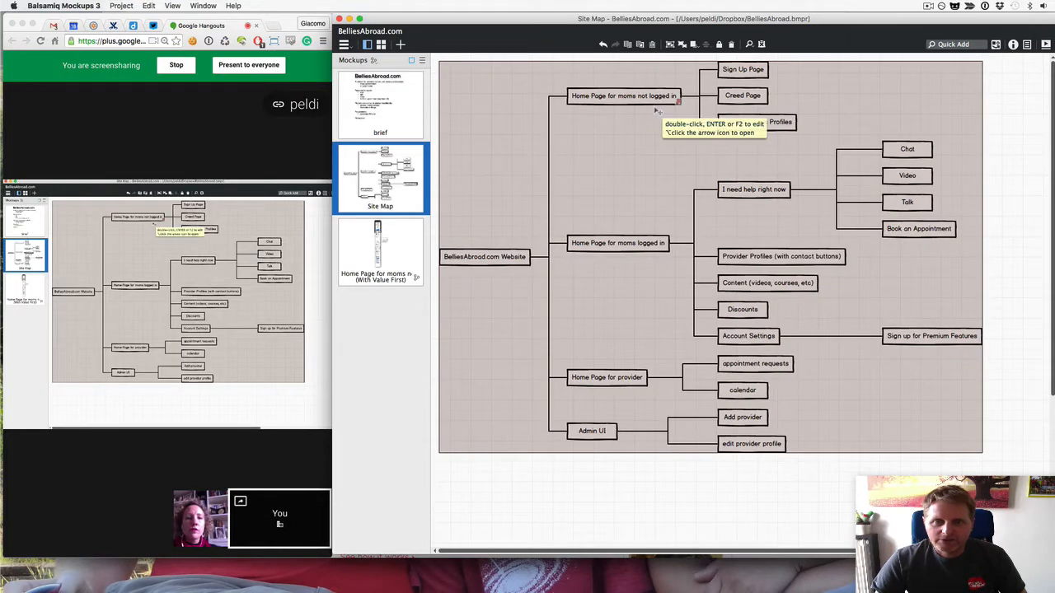
pyautogui.press('Escape')
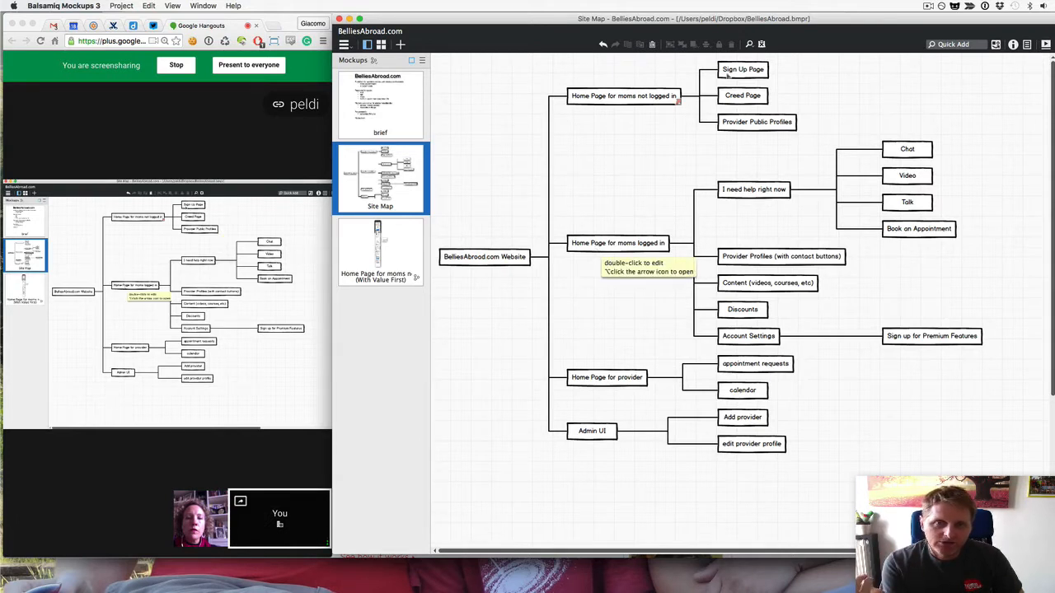
pyautogui.click(368, 264)
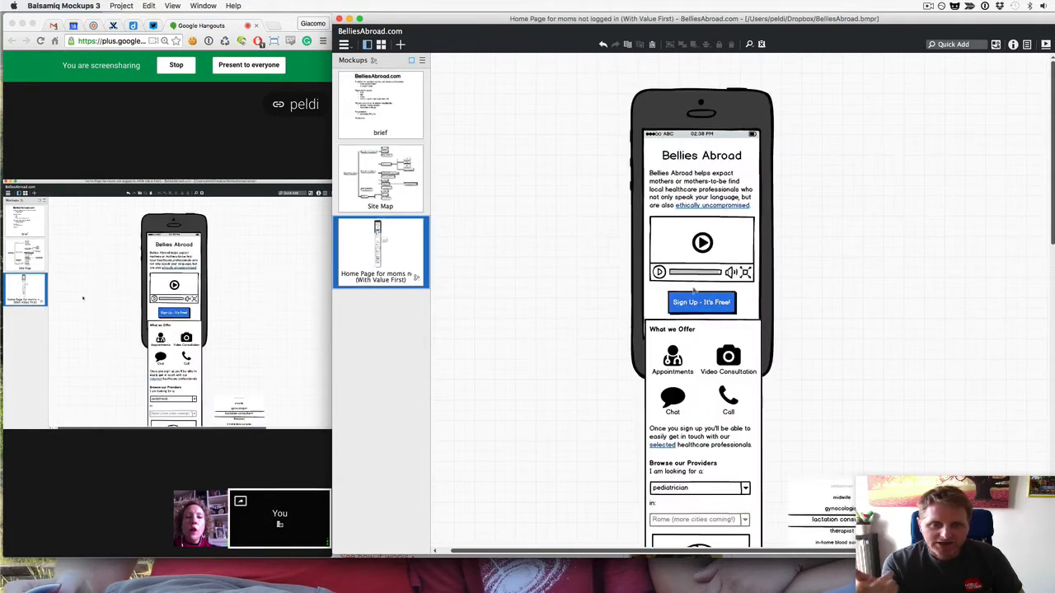
pyautogui.click(375, 196)
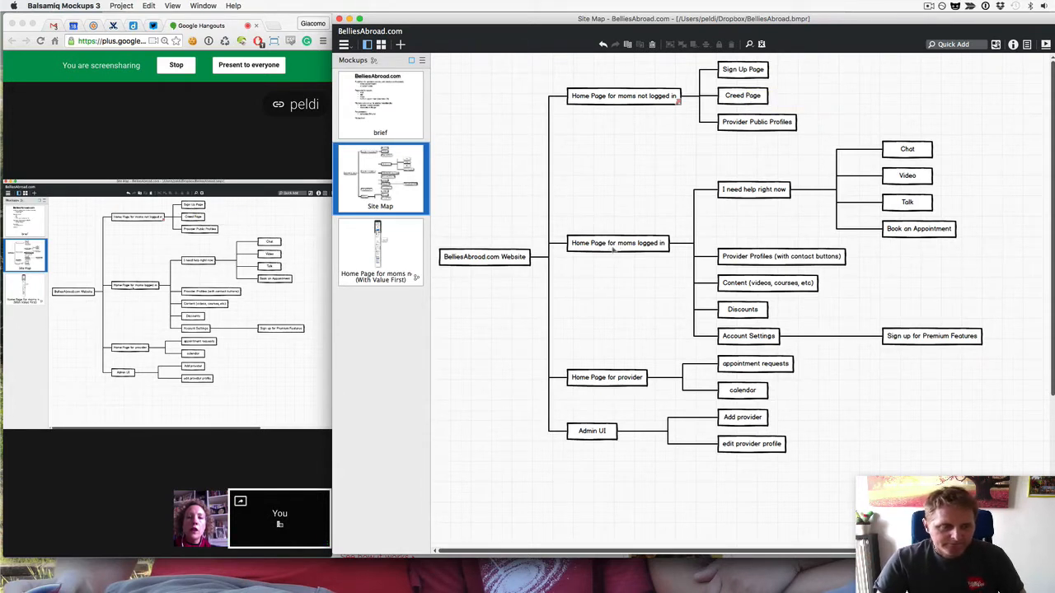
# Step: Copy the empty iPhone frame from the value-first home page into a new mockup
pyautogui.click(362, 248)
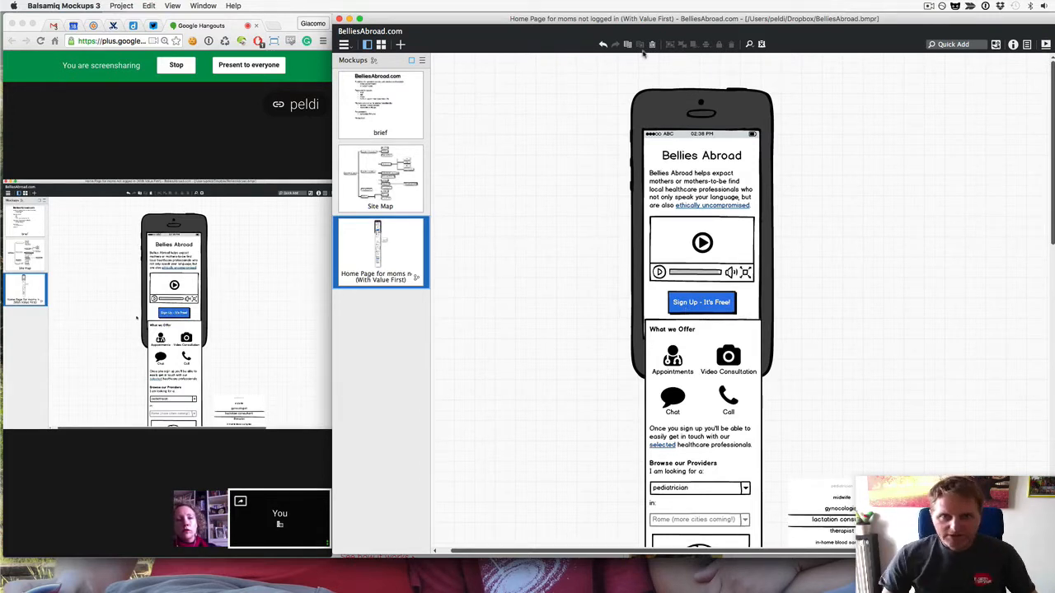
pyautogui.click(665, 112)
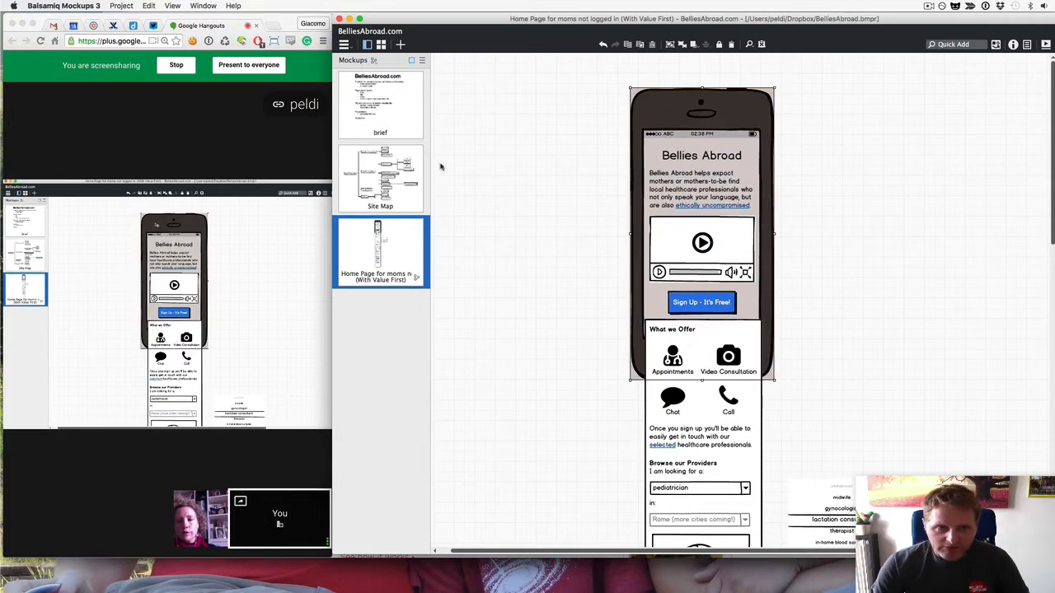
pyautogui.click(402, 45)
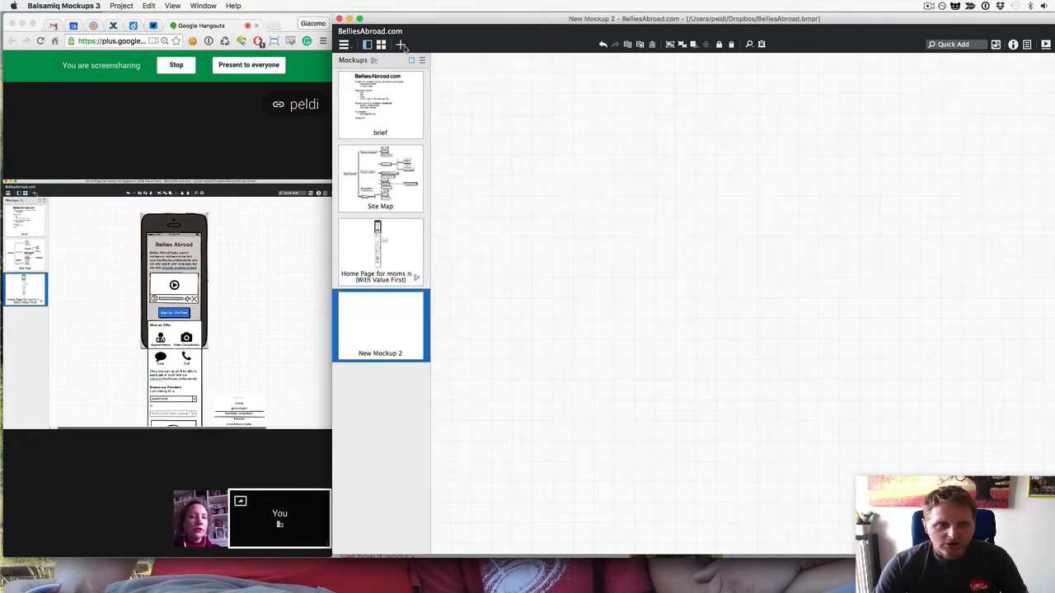
pyautogui.press('super+v')
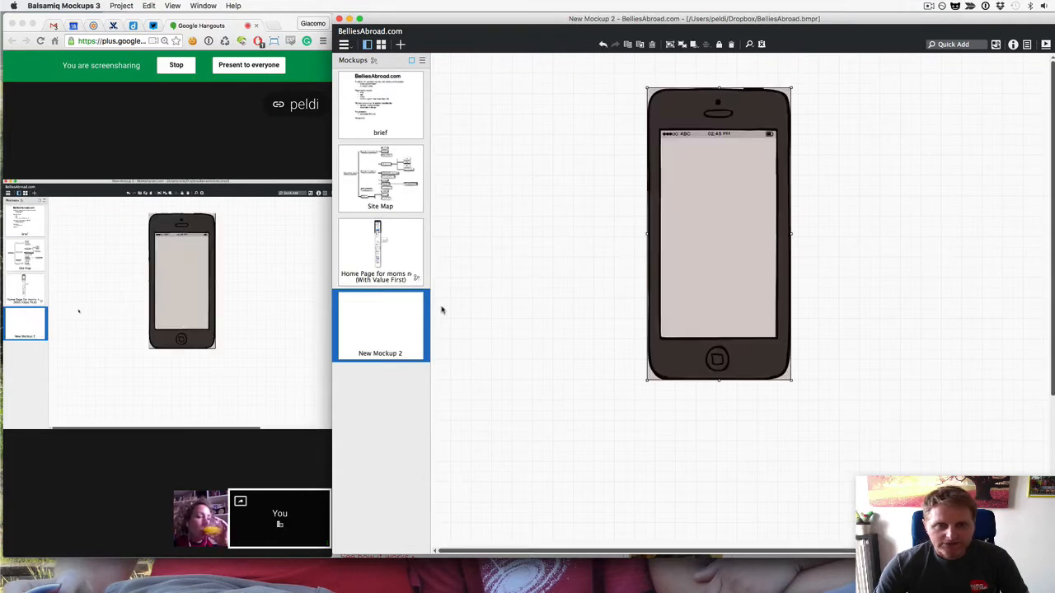
# Step: Rename the new mockup as Sign Up
pyautogui.doubleClick(377, 356)
pyautogui.write('Slogn')
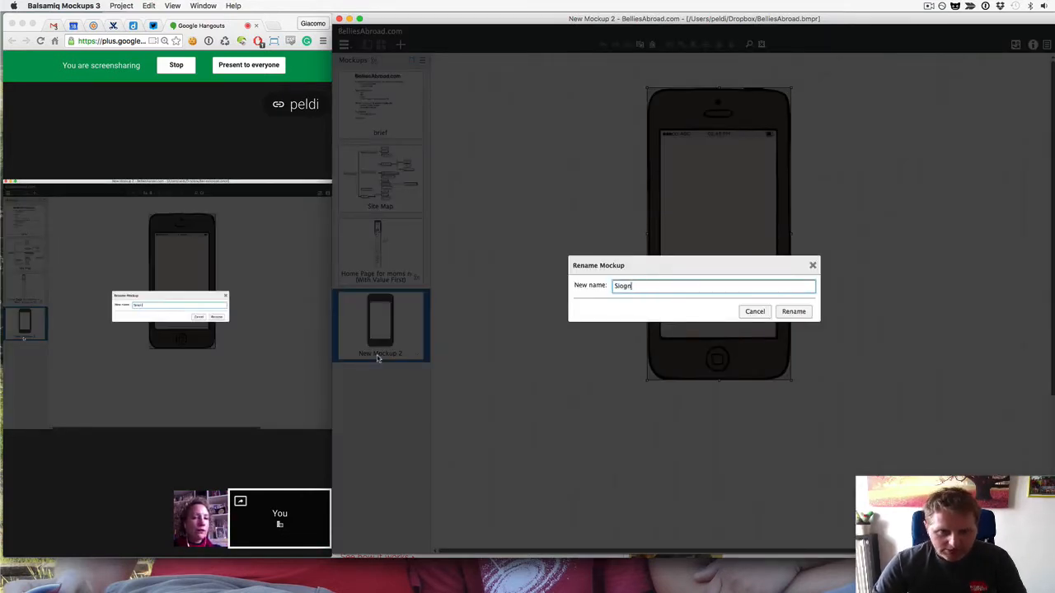
pyautogui.press('BackSpace')
pyautogui.press('BackSpace')
pyautogui.press('BackSpace')
pyautogui.press('BackSpace')
pyautogui.write('ign Up')
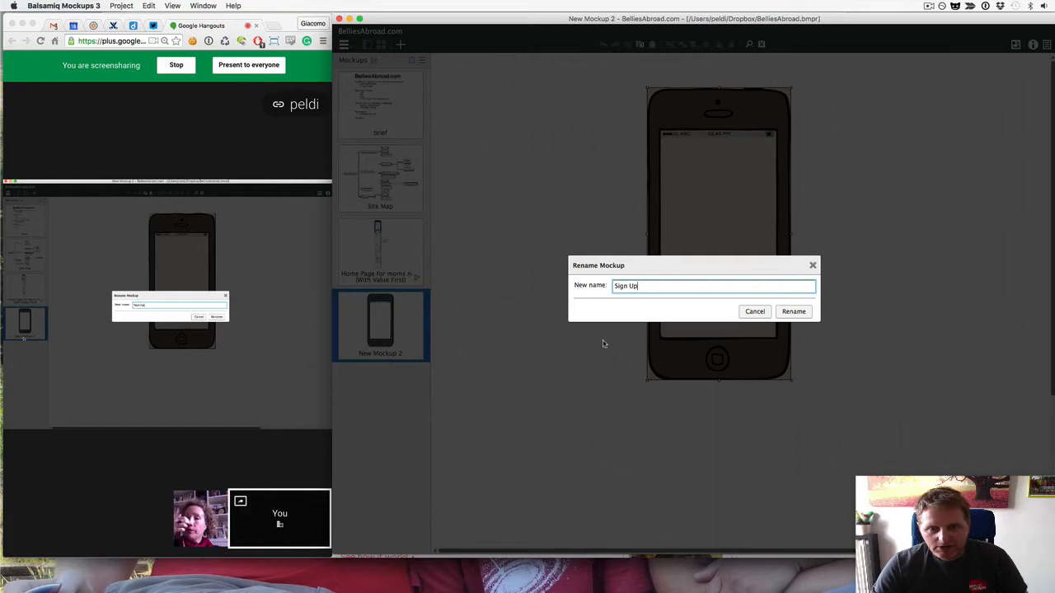
pyautogui.click(794, 312)
# Step: Check the home page mockup, then add a Text Input near the beginning of the phone screen in the Sign Up mockup
pyautogui.click(378, 265)
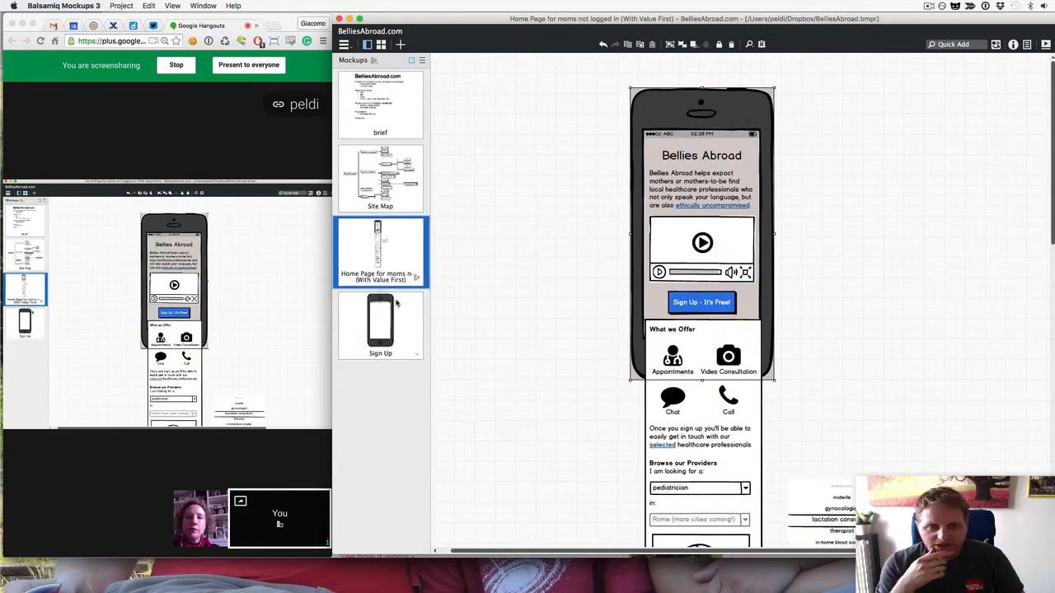
pyautogui.click(356, 318)
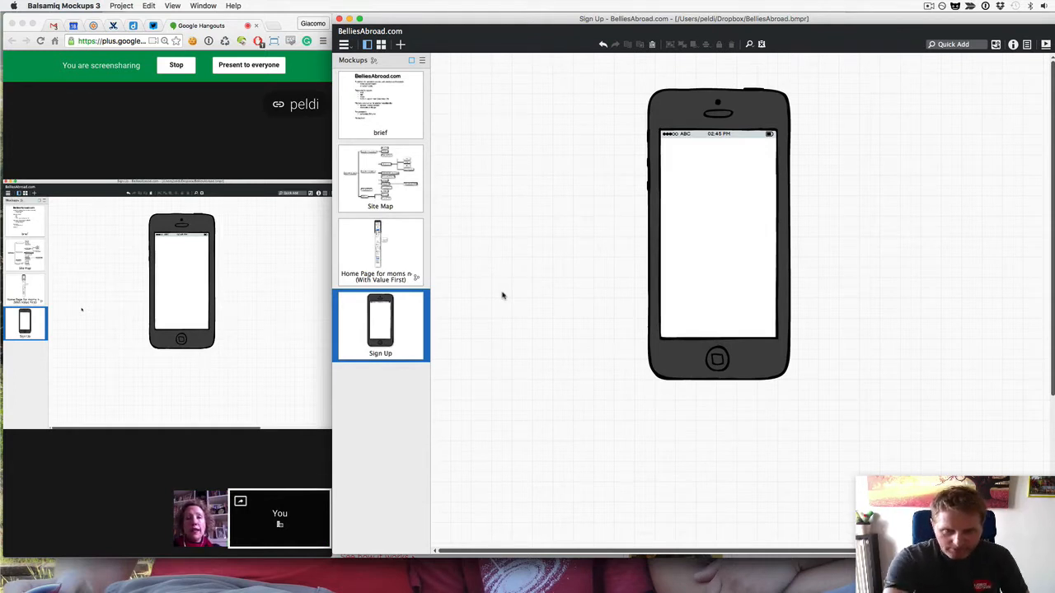
pyautogui.write('text')
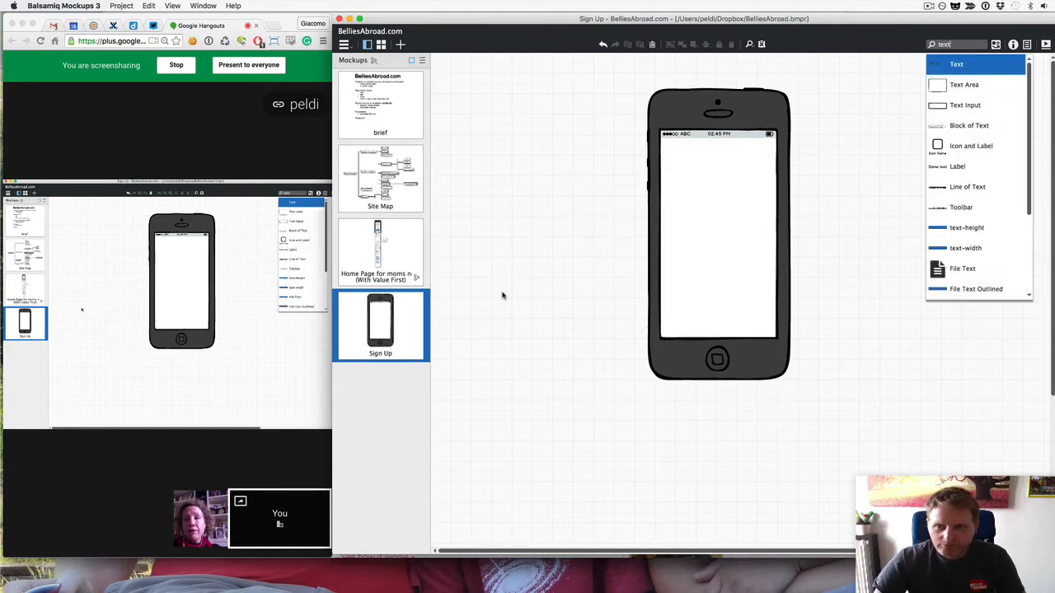
pyautogui.press('Return')
pyautogui.moveTo(471, 86); pyautogui.dragTo(763, 180)
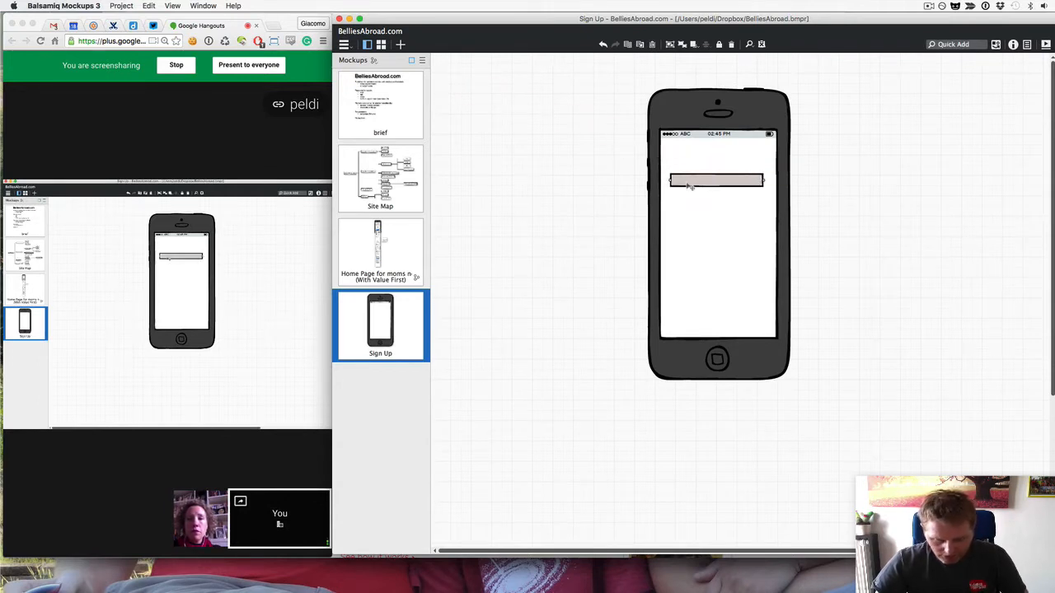
# Step: Add a title reading "Sign Up" and center it above the text input on the phone screen
pyautogui.write('ti')
pyautogui.press('Return')
pyautogui.press('Return')
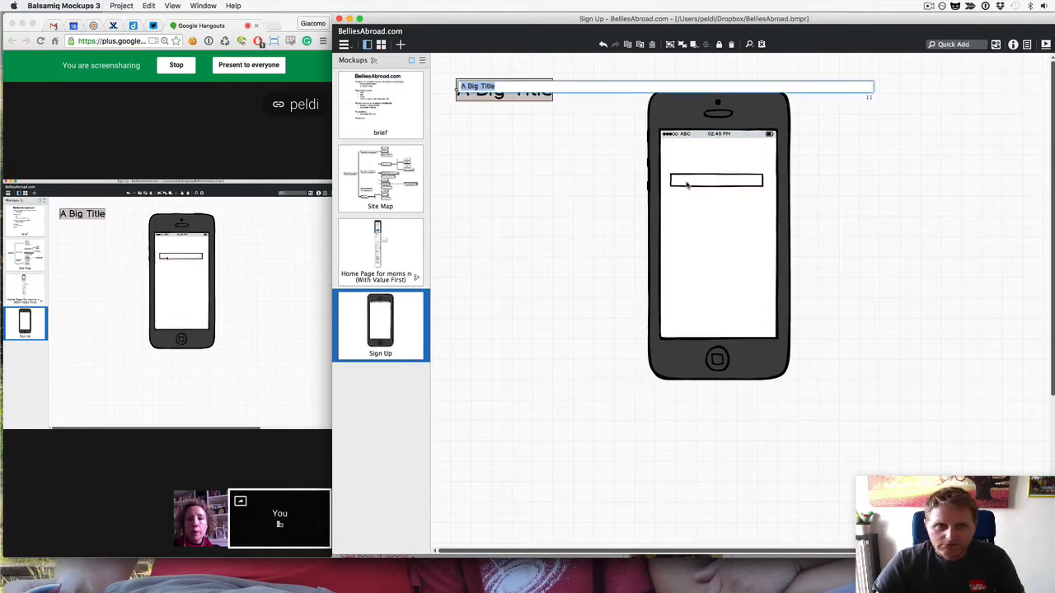
pyautogui.write('Sign Up')
pyautogui.click(532, 115)
pyautogui.moveTo(493, 89); pyautogui.dragTo(718, 154)
# Step: Set the text input's content to the greyed-out placeholder "-email address-"
pyautogui.click(708, 182)
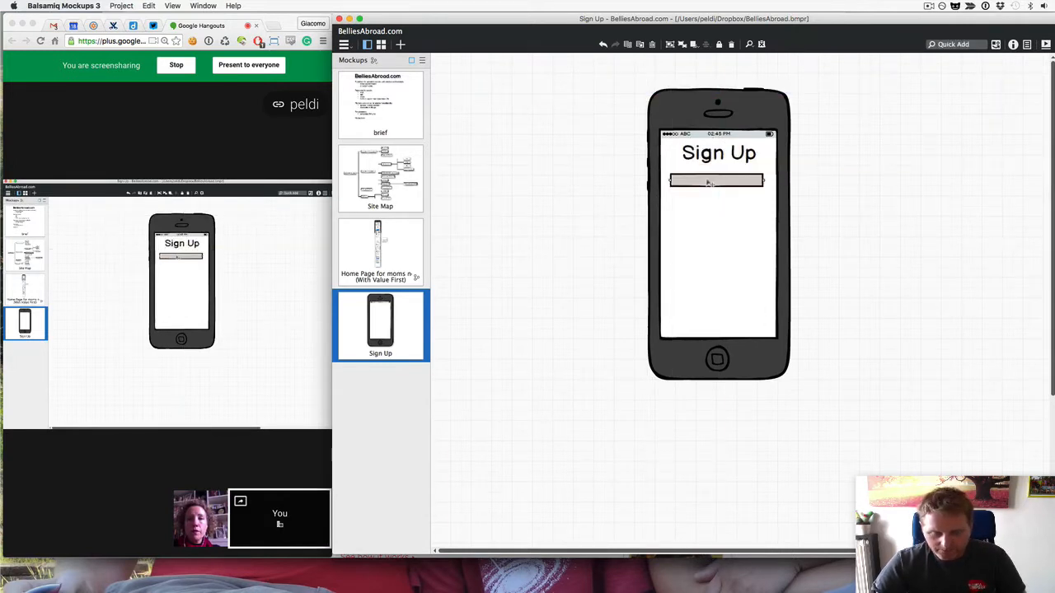
pyautogui.doubleClick(708, 182)
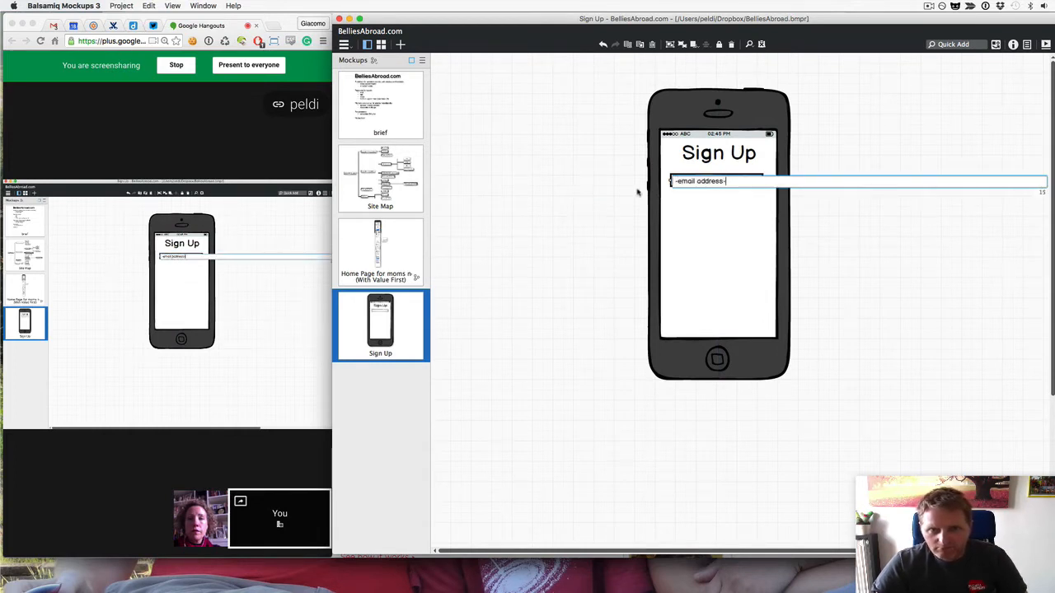
pyautogui.press('Return')
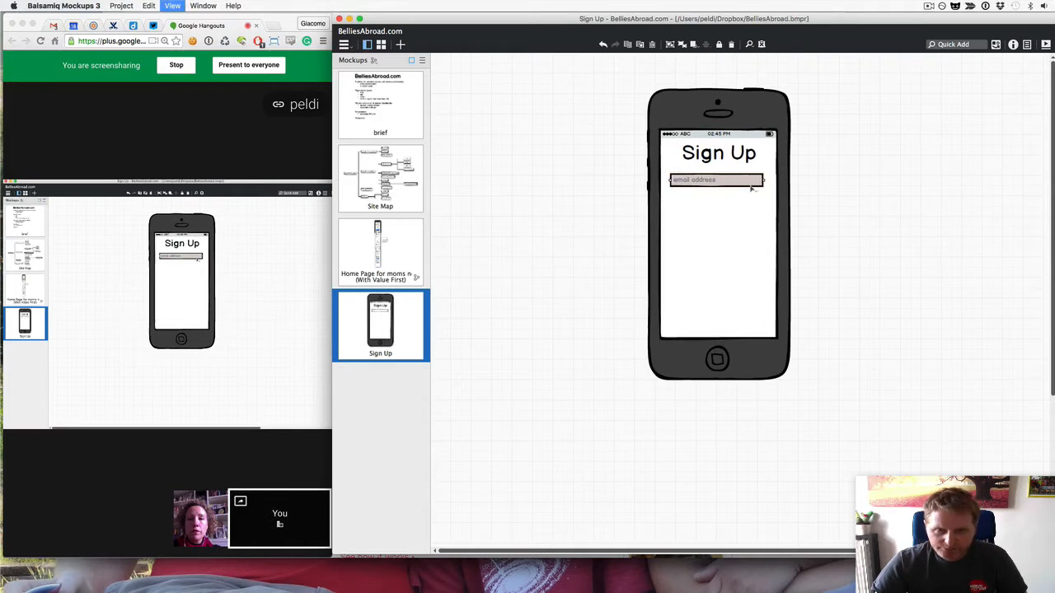
# Step: Increase the font size of the email address field by five increments and leave the field selected
pyautogui.press('super+equal')
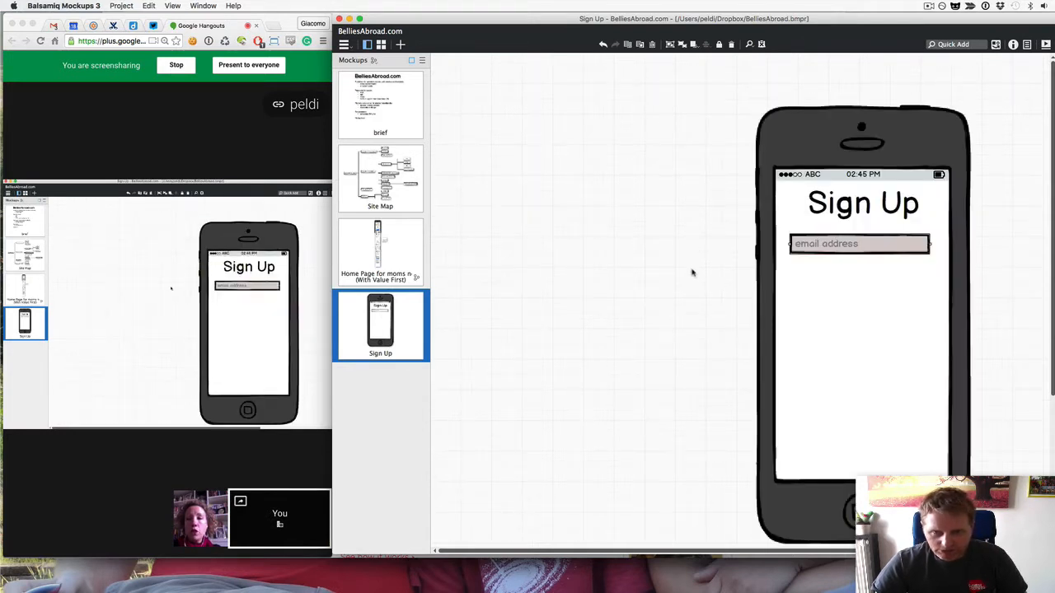
pyautogui.moveTo(728, 554); pyautogui.dragTo(826, 556)
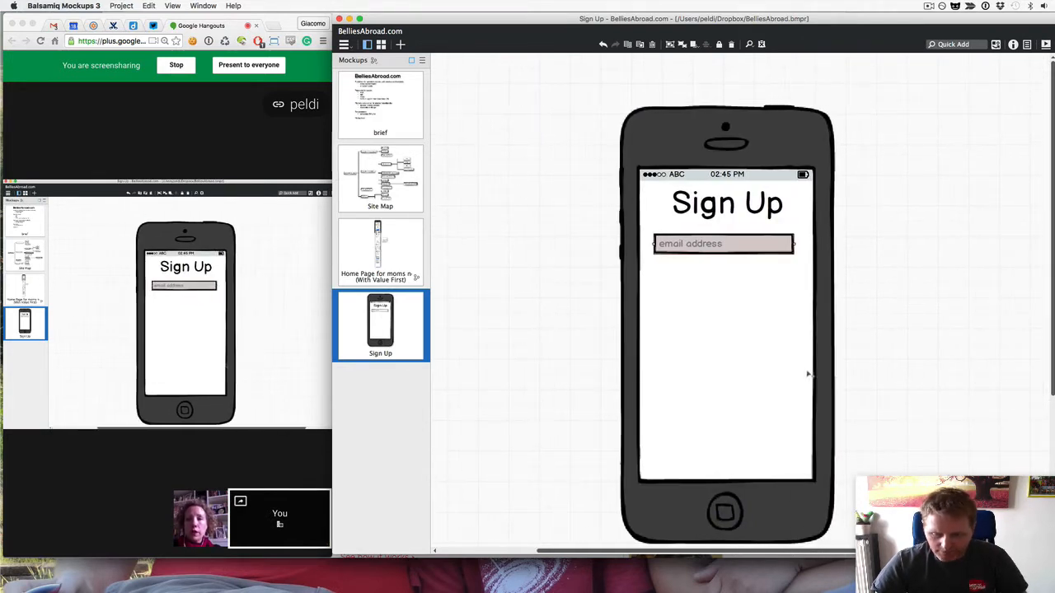
pyautogui.press('super+bracketright')
pyautogui.press('super+bracketright')
pyautogui.press('super+bracketright')
pyautogui.press('super+bracketright')
pyautogui.press('super+bracketright')
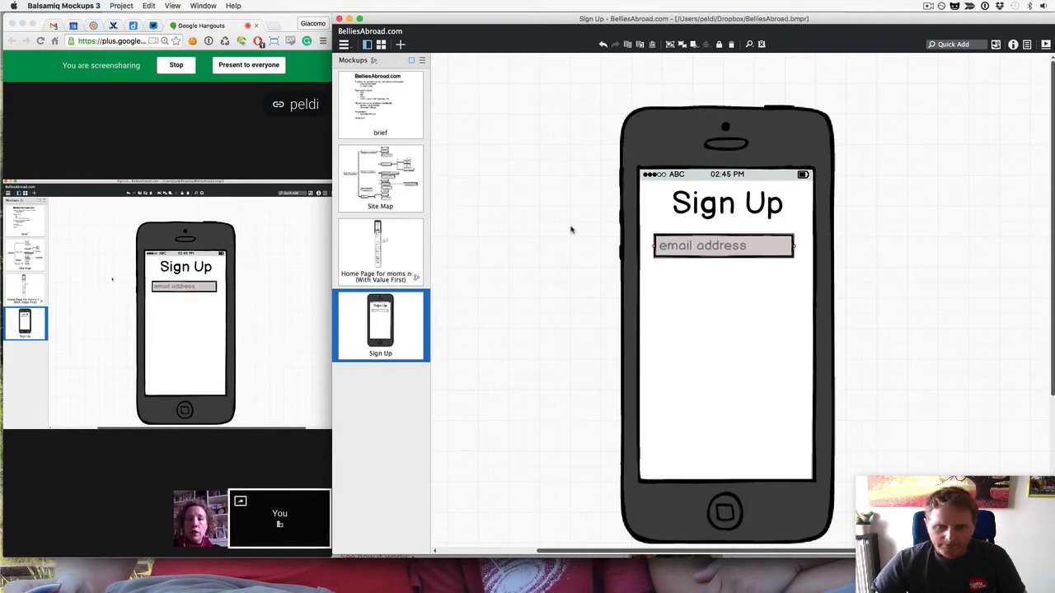
pyautogui.click(562, 230)
pyautogui.click(673, 254)
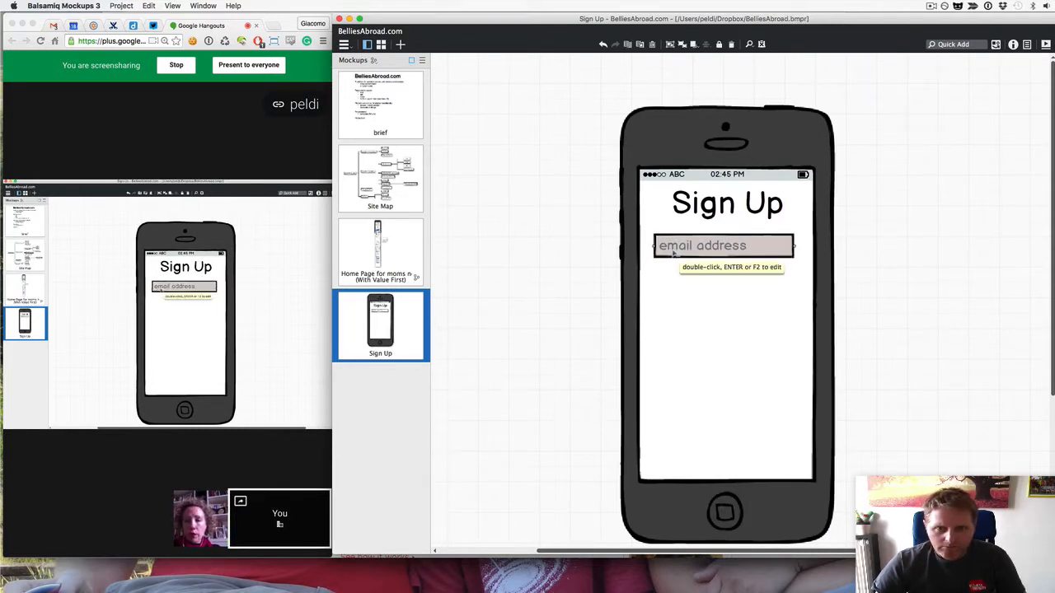
# Step: Duplicate the email address field directly below the original on the phone screen and deselect the copy
pyautogui.moveTo(673, 255); pyautogui.dragTo(673, 285)
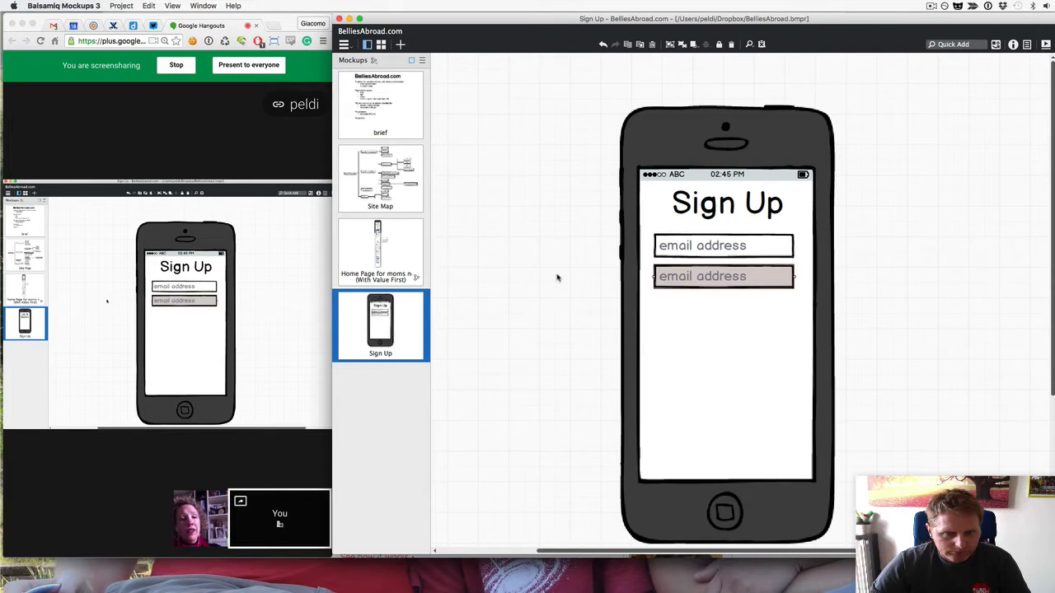
pyautogui.click(557, 278)
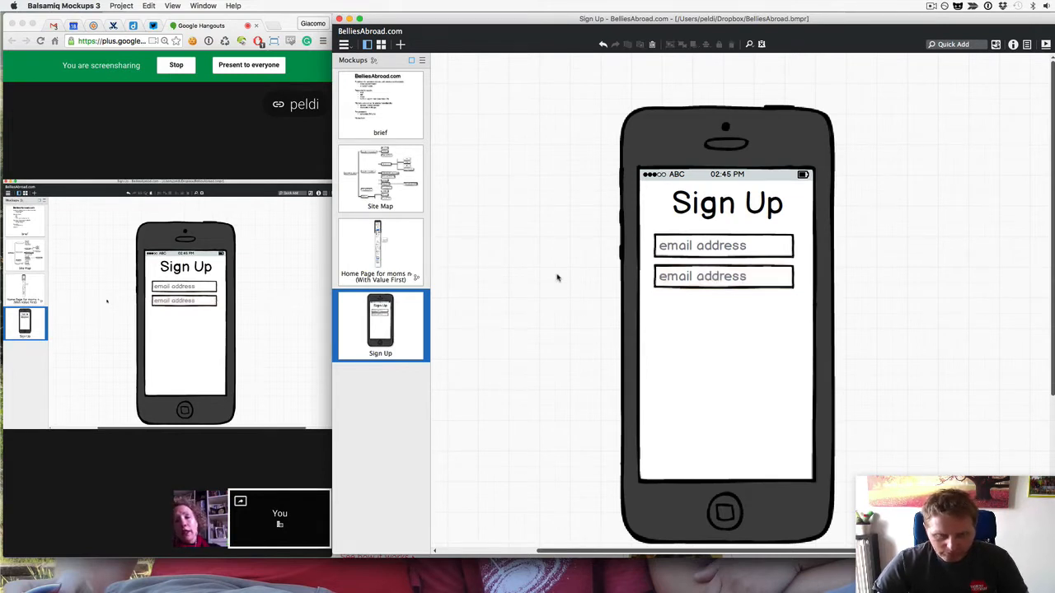
# Step: Add a Button control to the Sign Up mockup and label it "Sign up with Facebook"
pyautogui.write('face')
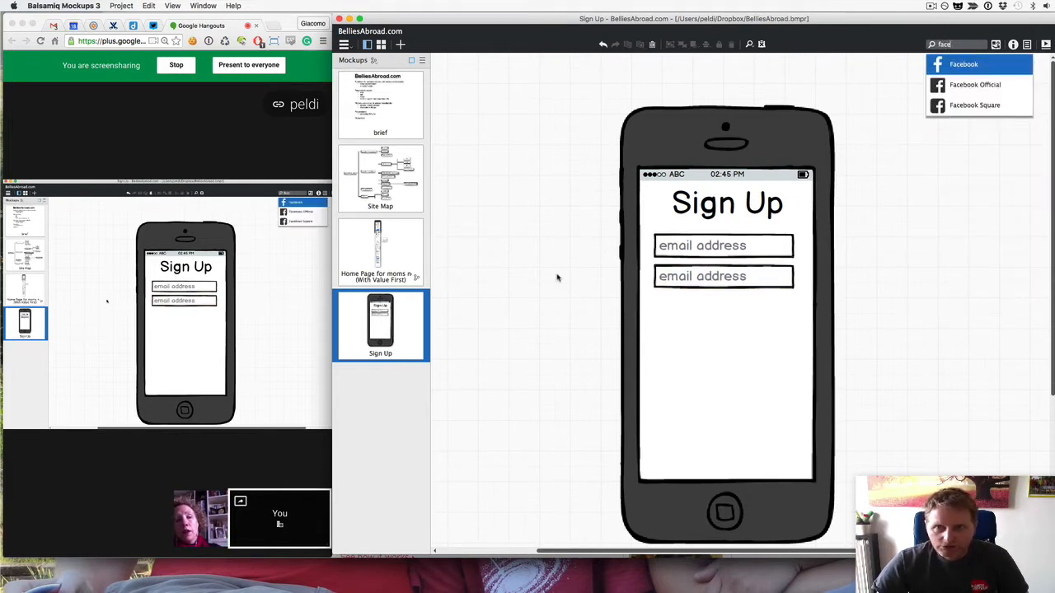
pyautogui.press('Escape')
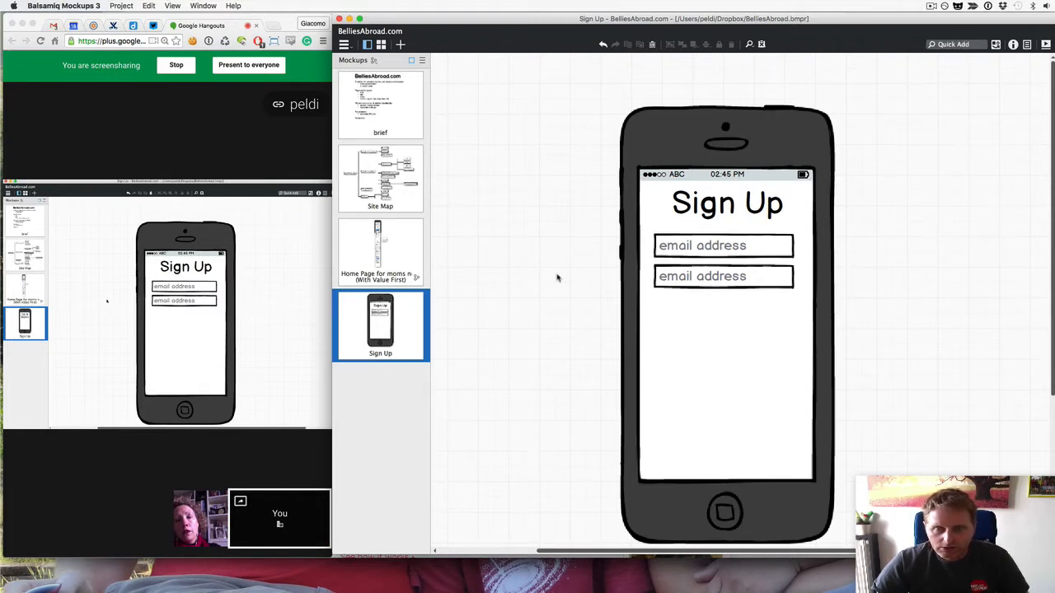
pyautogui.write('button')
pyautogui.press('Return')
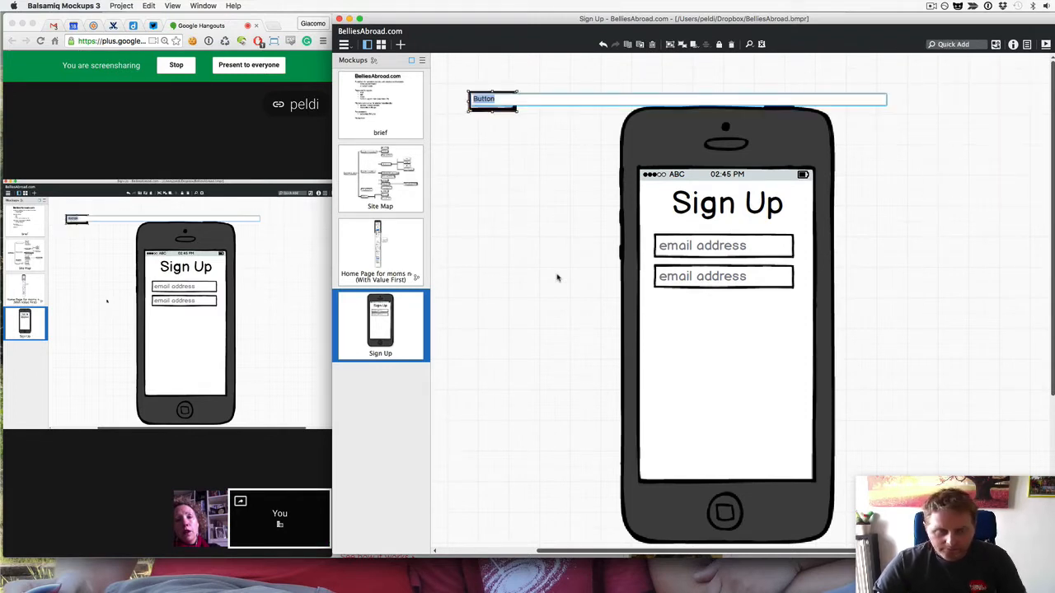
pyautogui.write('Sign ')
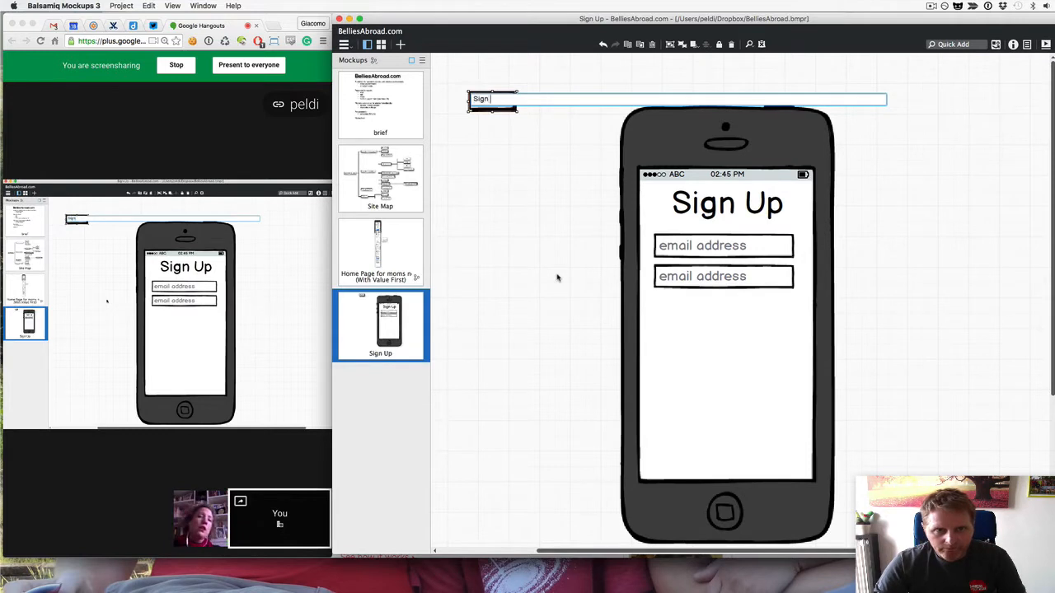
pyautogui.write('up with Facebook')
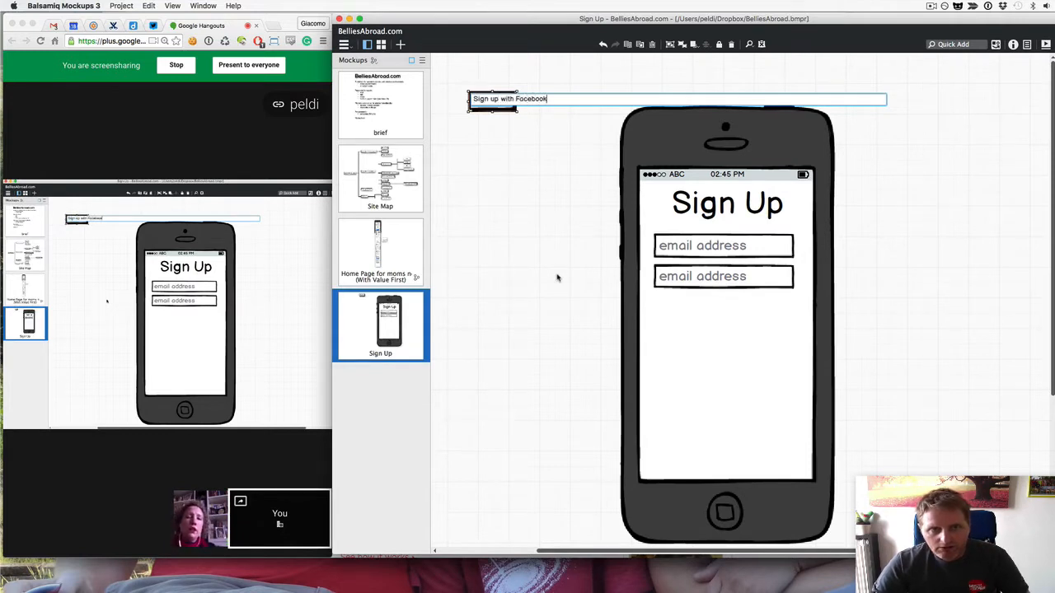
pyautogui.press('Return')
# Step: Give the "Sign up with Facebook" button the Facebook icon and reduce the icon size to XS
pyautogui.press('super+alt+i')
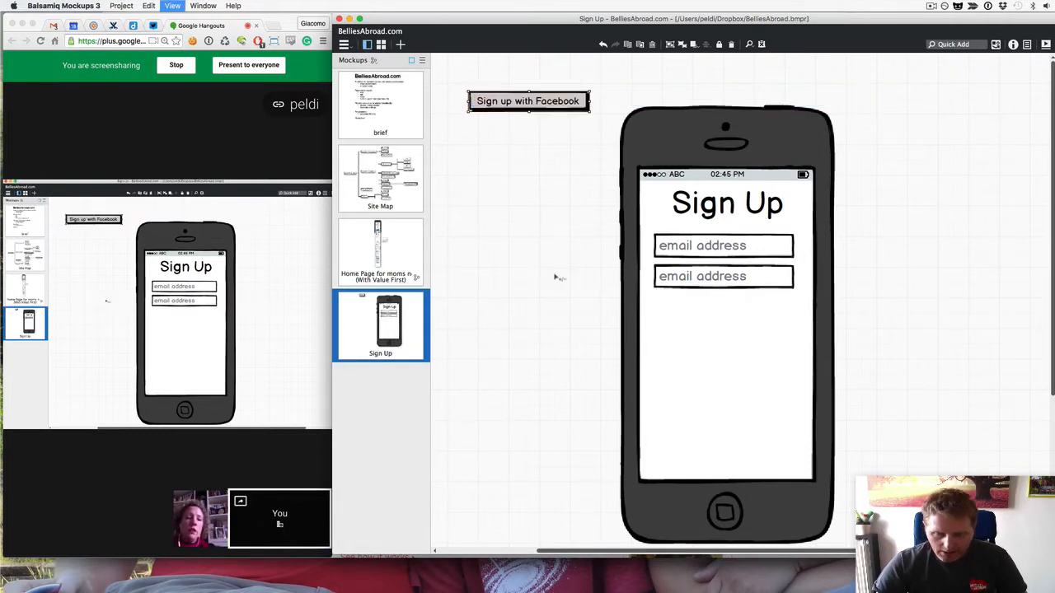
pyautogui.click(961, 223)
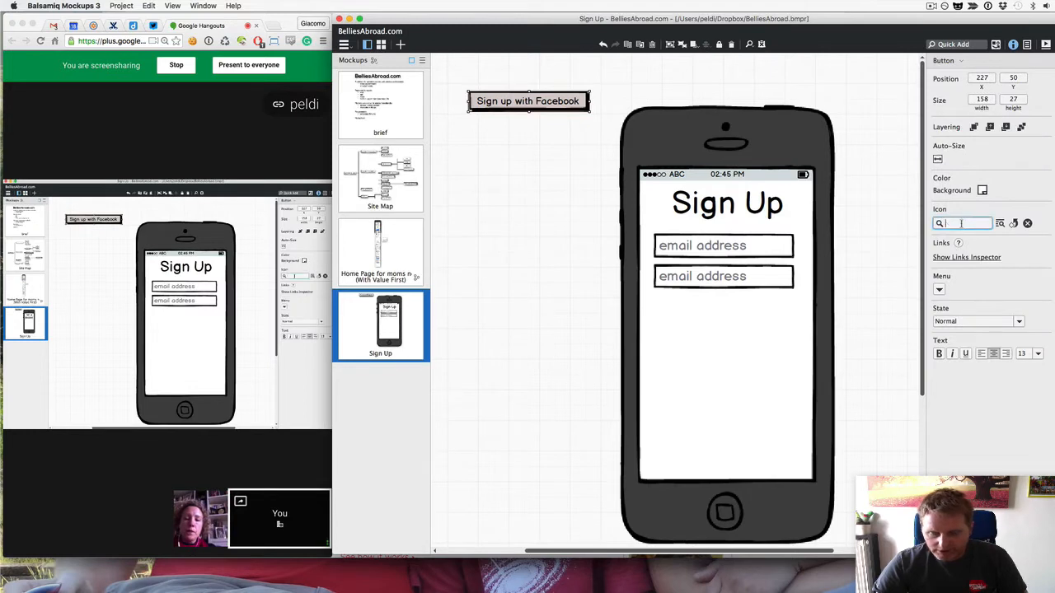
pyautogui.write('f')
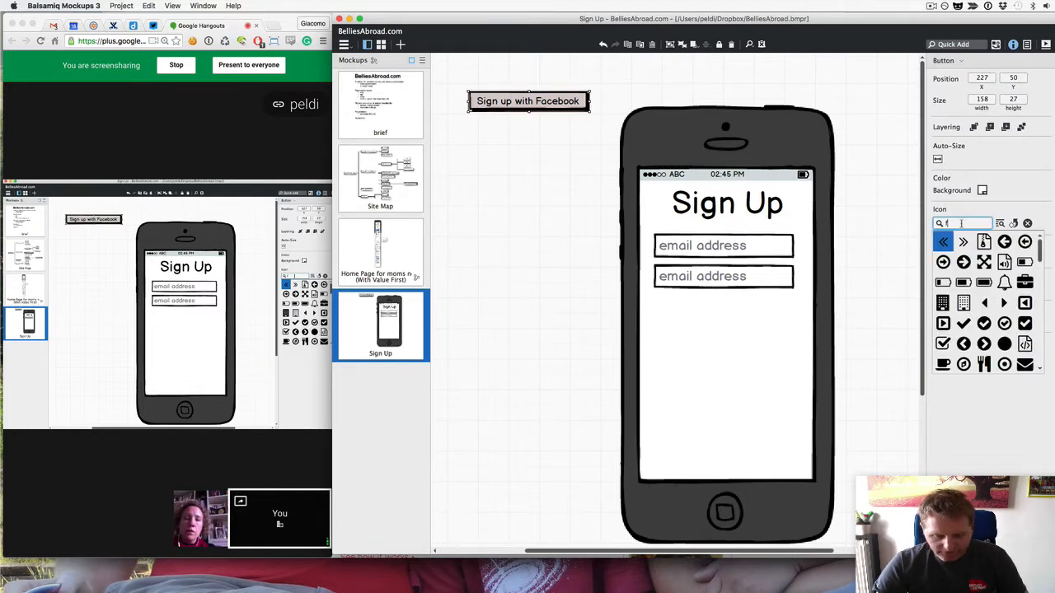
pyautogui.write('a')
pyautogui.click(984, 242)
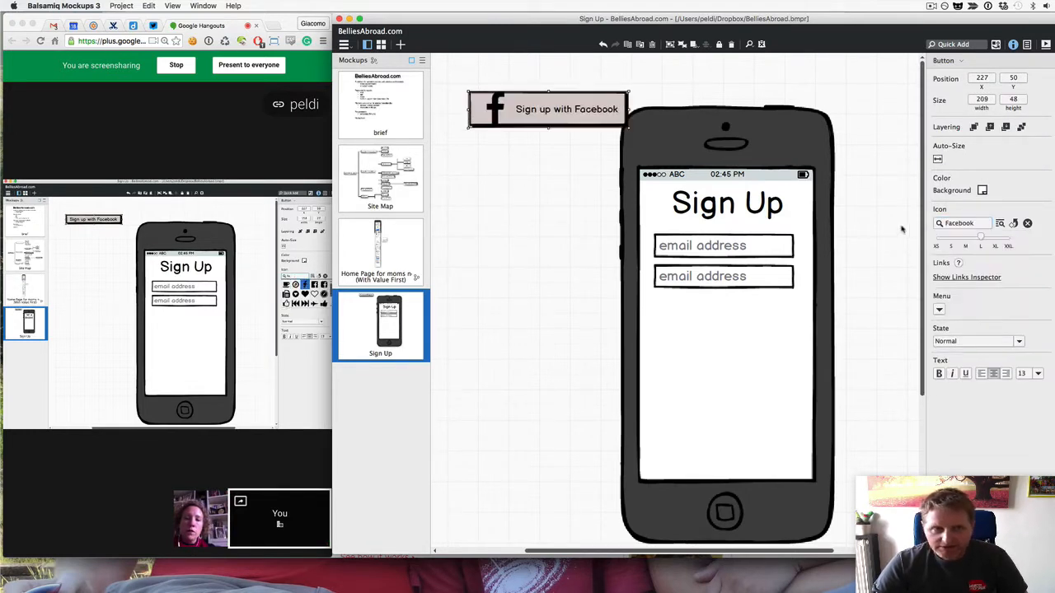
pyautogui.moveTo(982, 237); pyautogui.dragTo(936, 237)
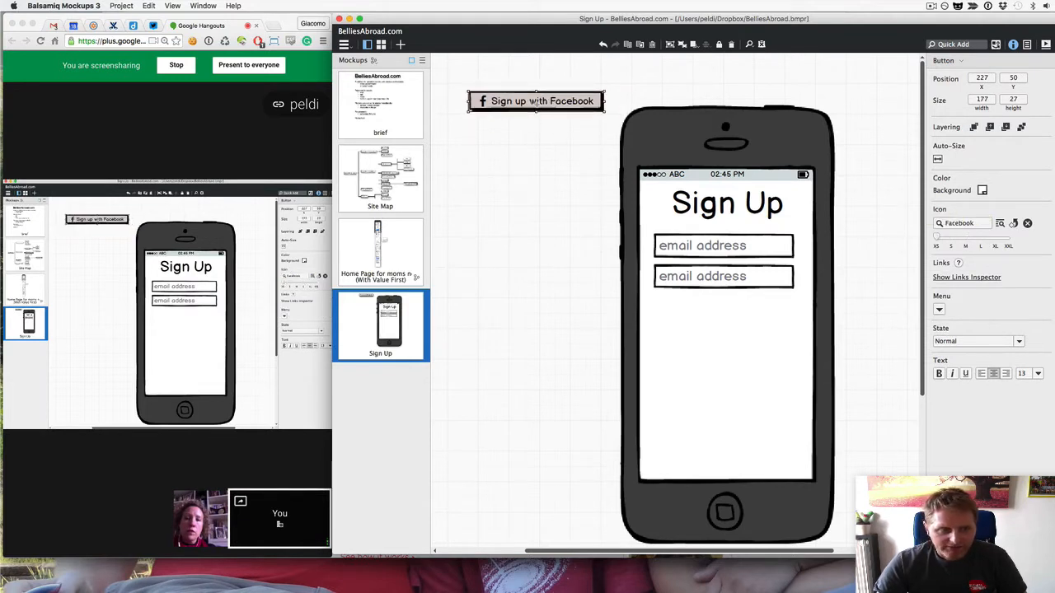
# Step: Place the Facebook button below the two email address fields, left-aligned with them, and widen it to 182
pyautogui.moveTo(533, 99); pyautogui.dragTo(721, 311)
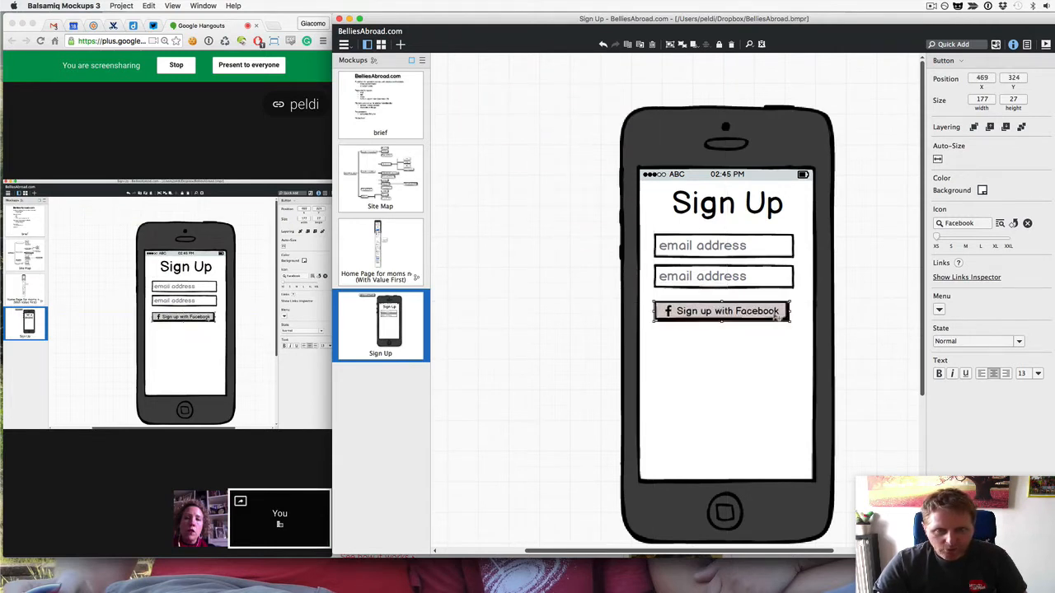
pyautogui.moveTo(789, 312); pyautogui.dragTo(793, 313)
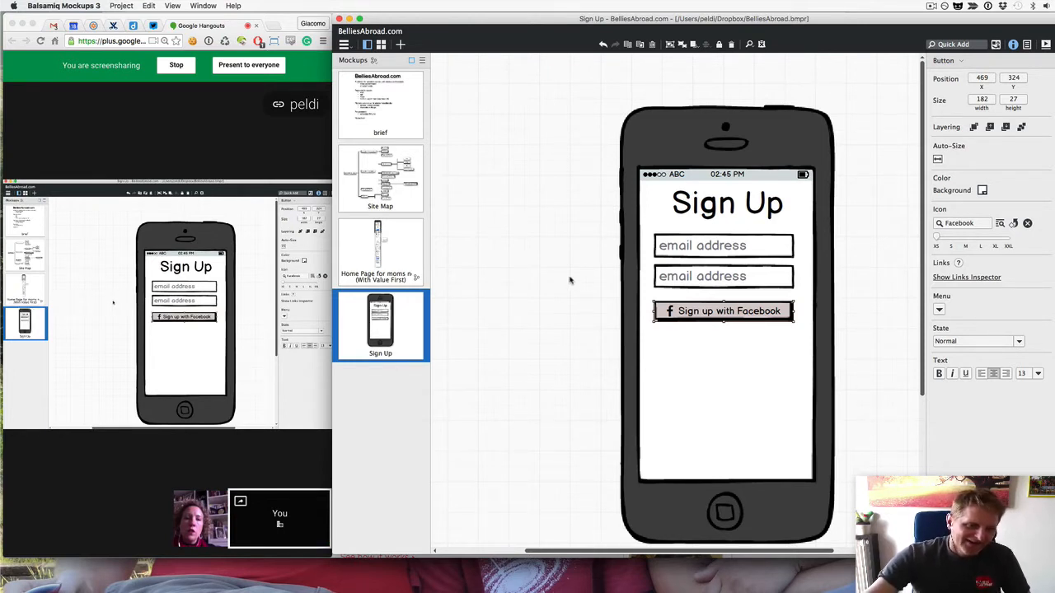
pyautogui.click(602, 310)
pyautogui.click(685, 318)
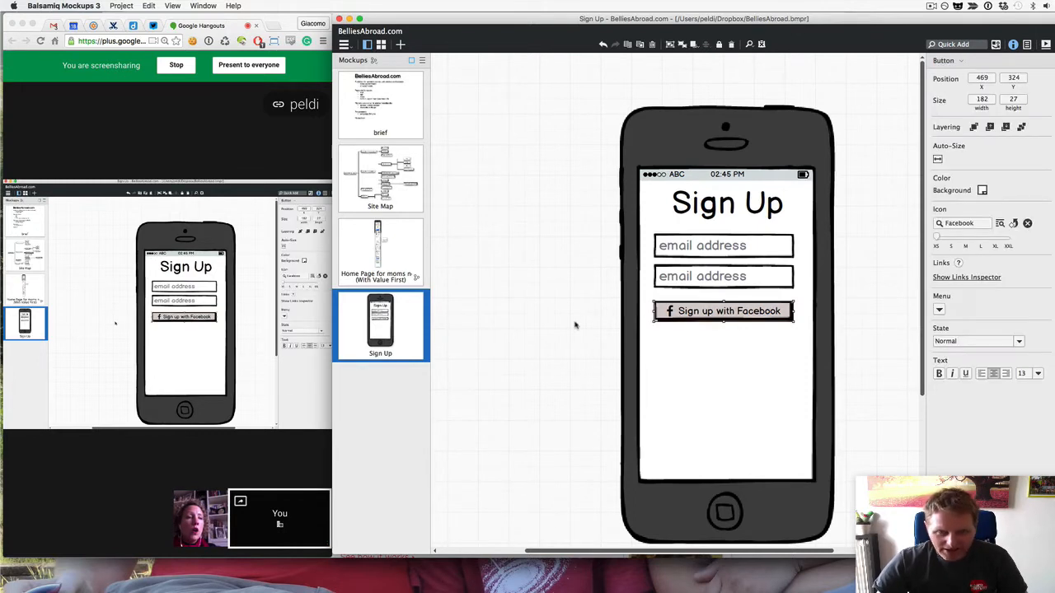
# Step: Add a Text paragraph just below the Facebook button, aligned with the button's left edge
pyautogui.click(575, 324)
pyautogui.write('/la')
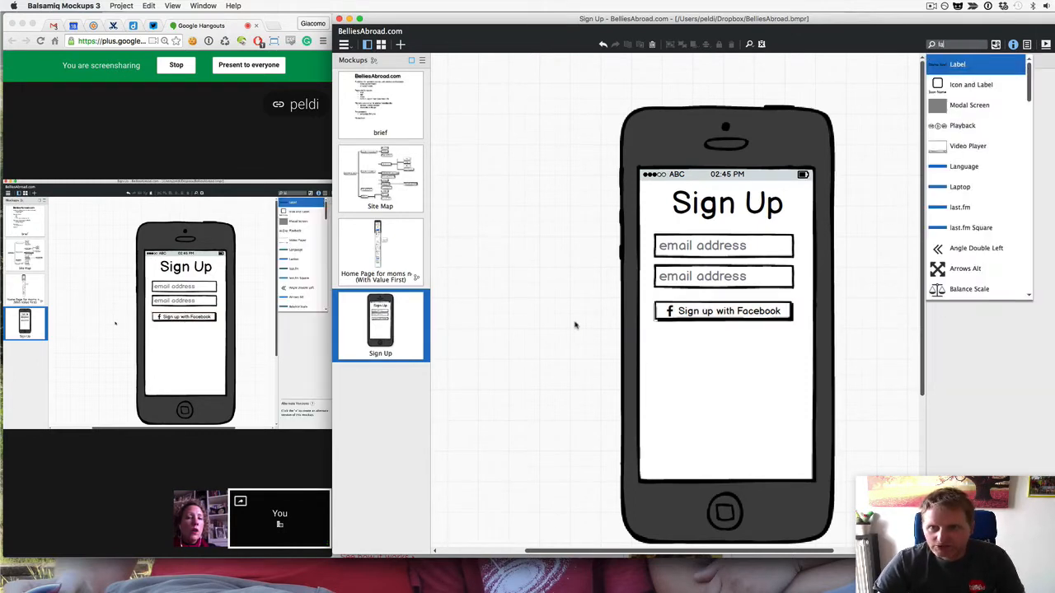
pyautogui.press('BackSpace')
pyautogui.press('BackSpace')
pyautogui.write('p')
pyautogui.press('BackSpace')
pyautogui.write('text')
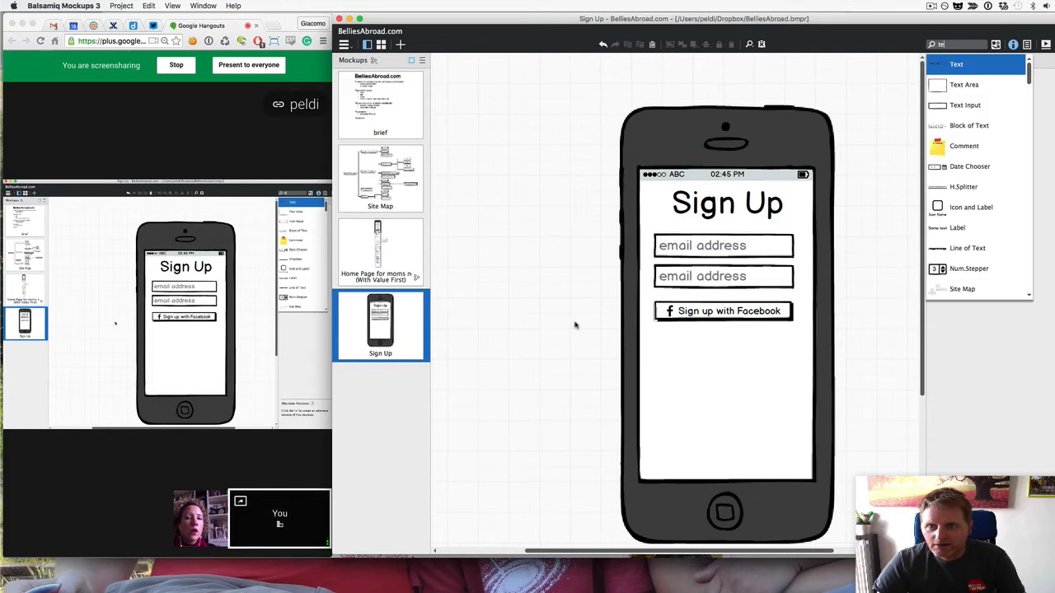
pyautogui.press('Return')
pyautogui.moveTo(535, 161); pyautogui.dragTo(710, 380)
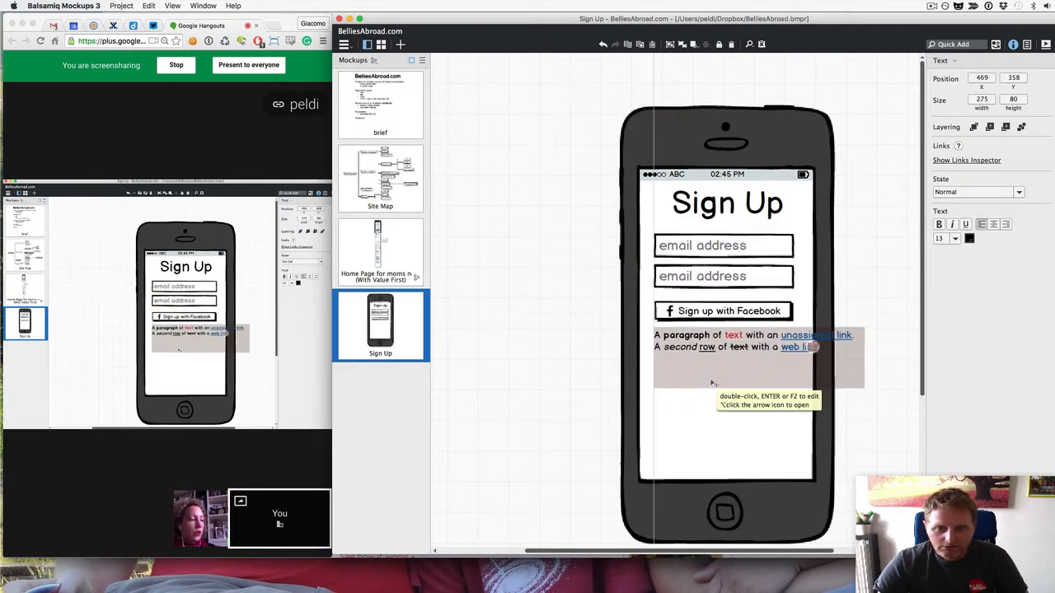
# Step: Replace the sample paragraph with "This is for your convenience. We NEVER post on your behalf."
pyautogui.press('Return')
pyautogui.write('We NEVER pos')
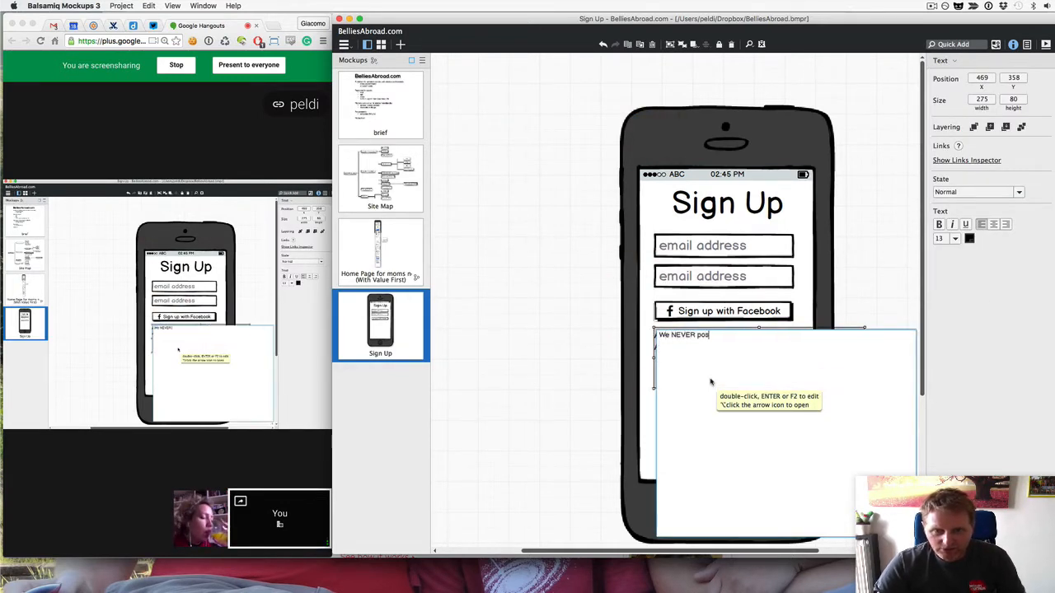
pyautogui.write('t to your feed.')
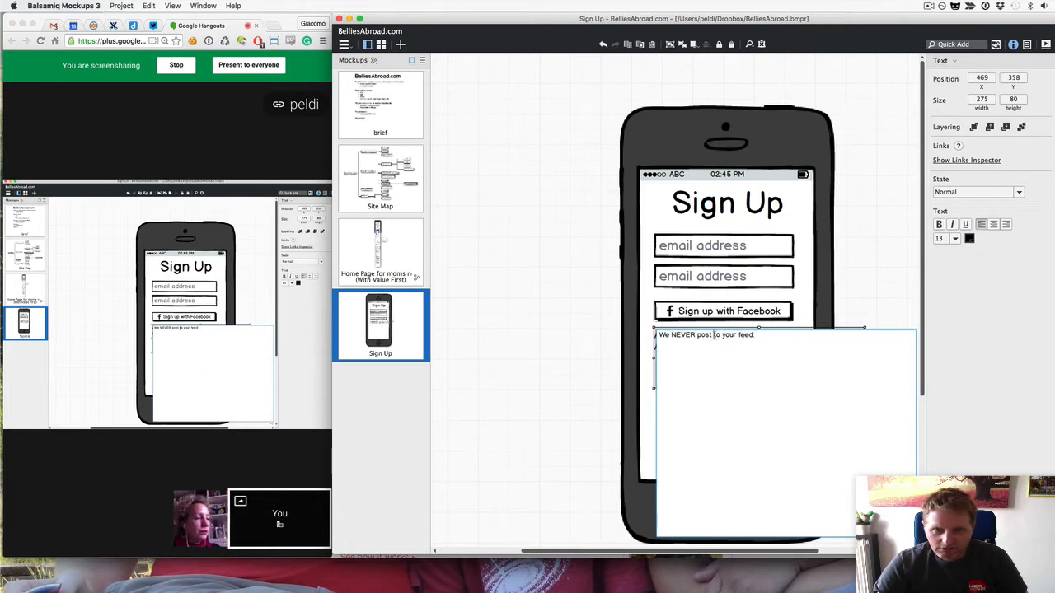
pyautogui.moveTo(714, 335); pyautogui.dragTo(807, 337)
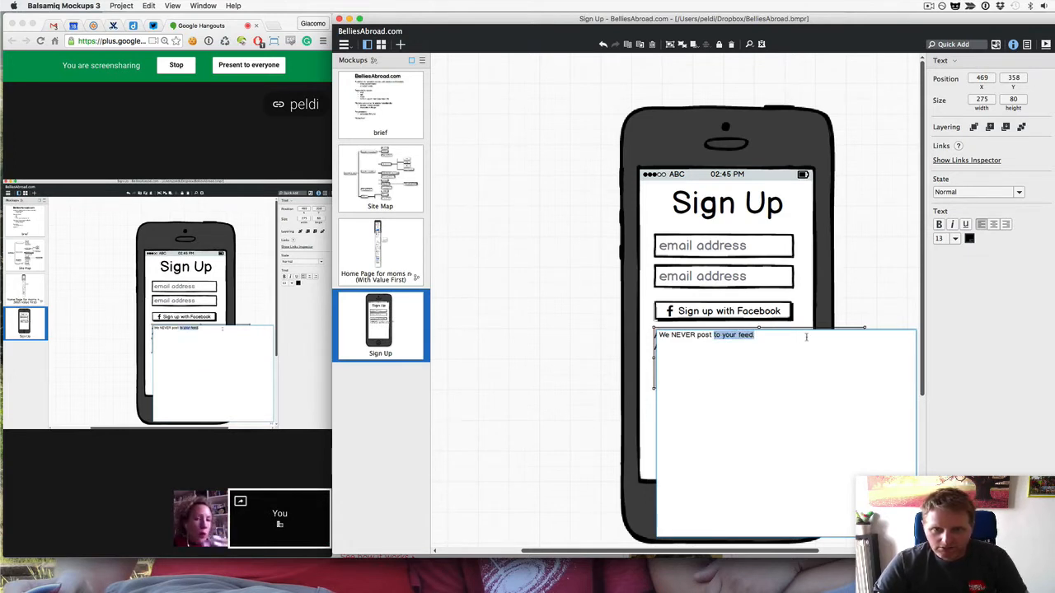
pyautogui.write('on your behalf.')
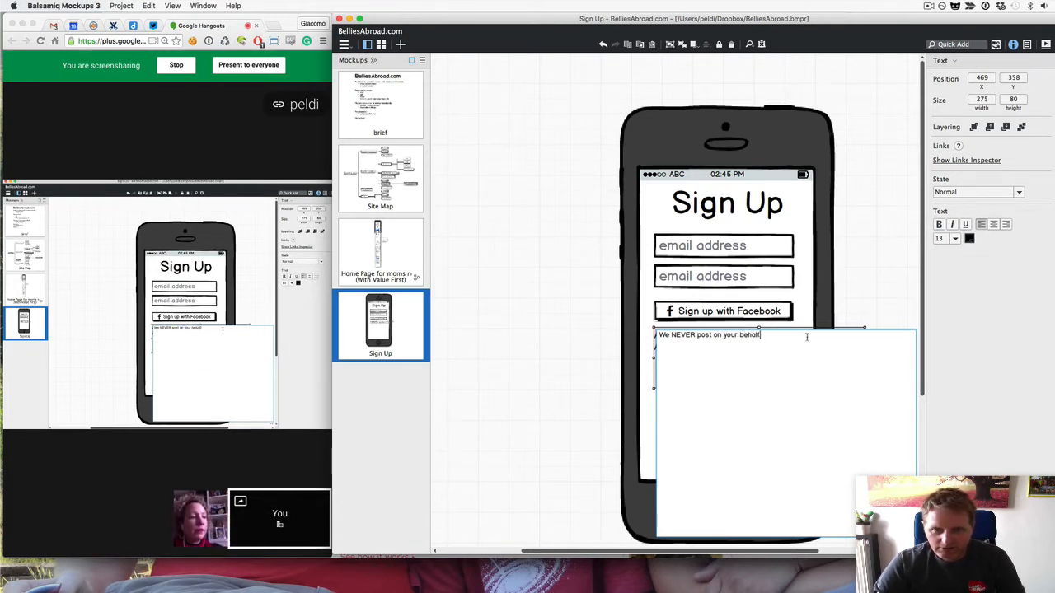
pyautogui.press('super+Left')
pyautogui.write('This is for ')
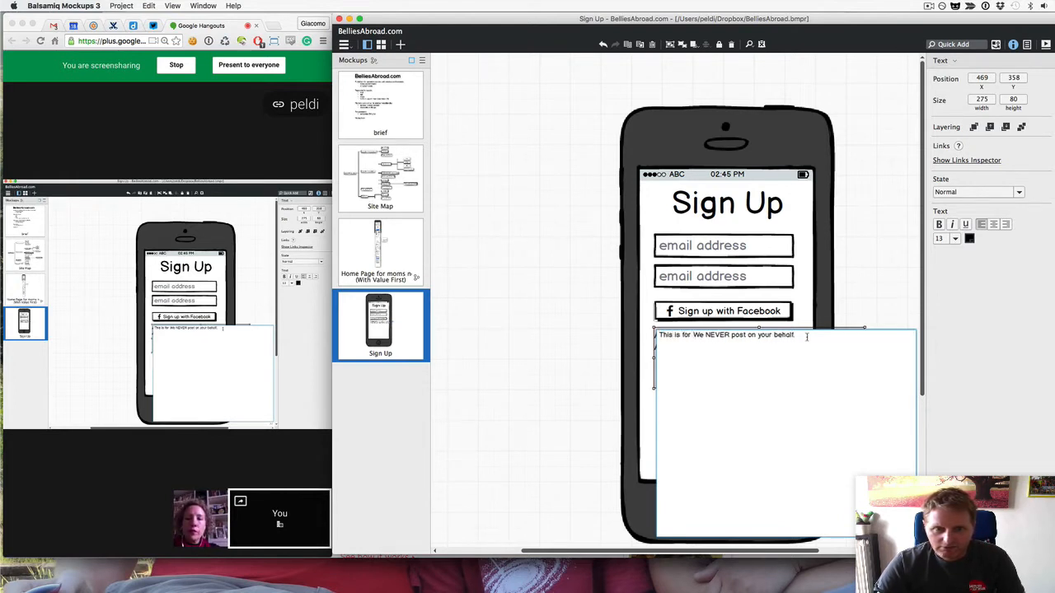
pyautogui.write('your conven')
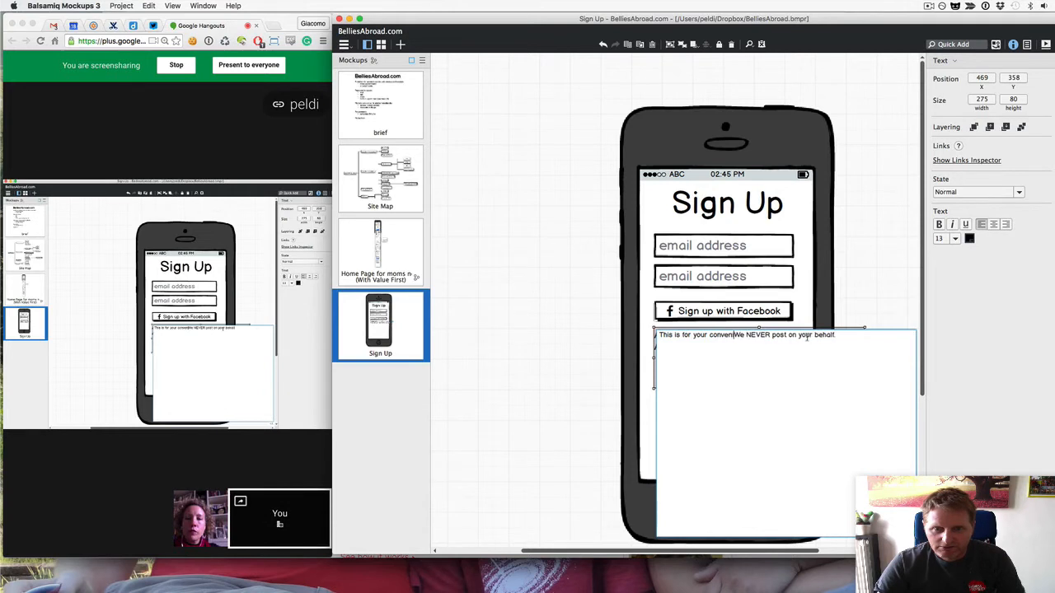
pyautogui.write('ience.')
pyautogui.click(563, 330)
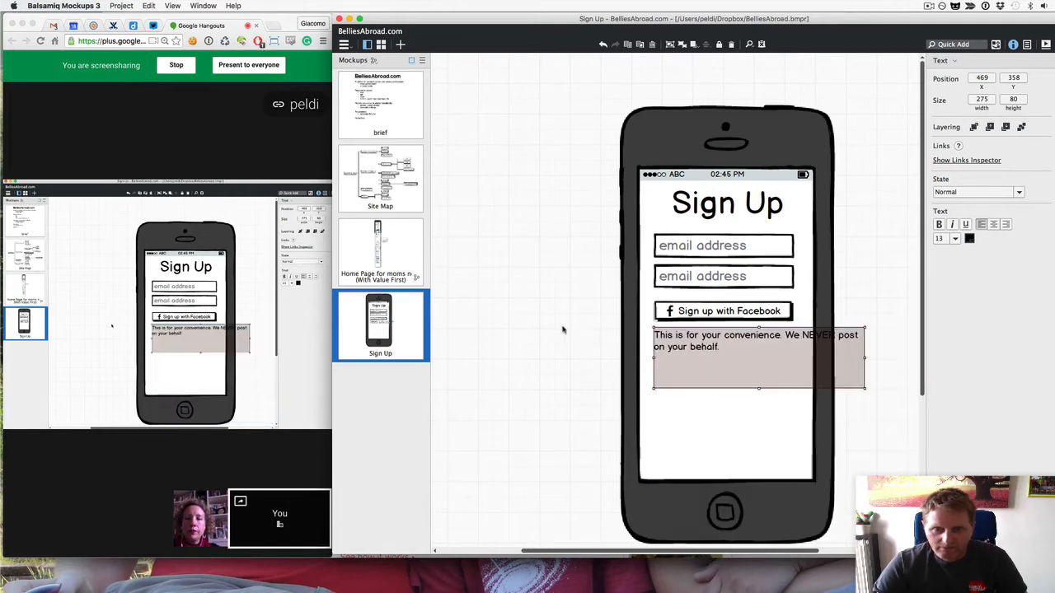
# Step: Resize the convenience note to 182 wide by 60 high and reduce its font size to 11
pyautogui.moveTo(865, 387); pyautogui.dragTo(789, 370)
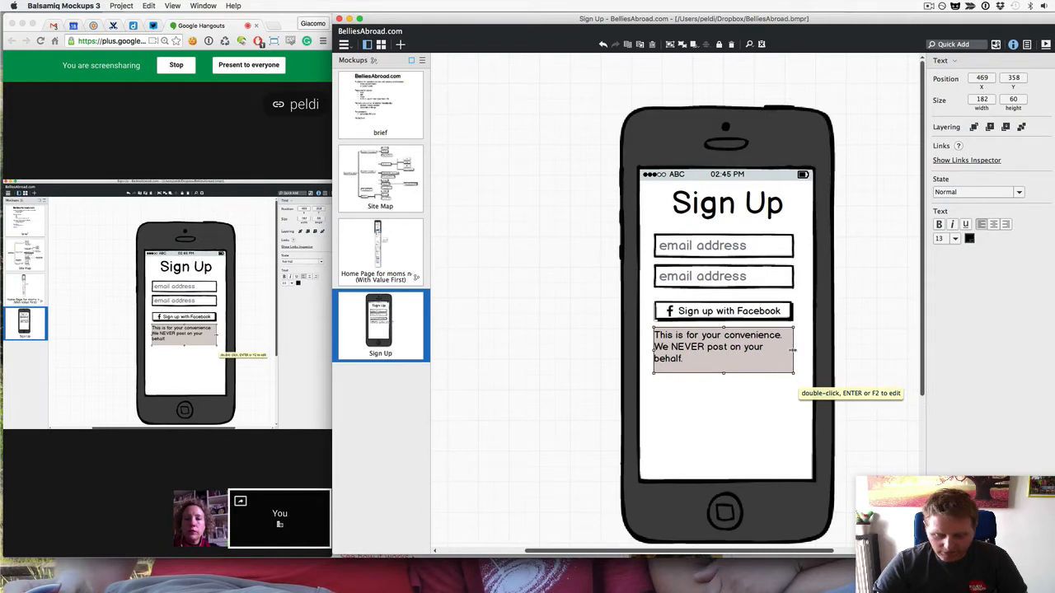
pyautogui.press('super+minus')
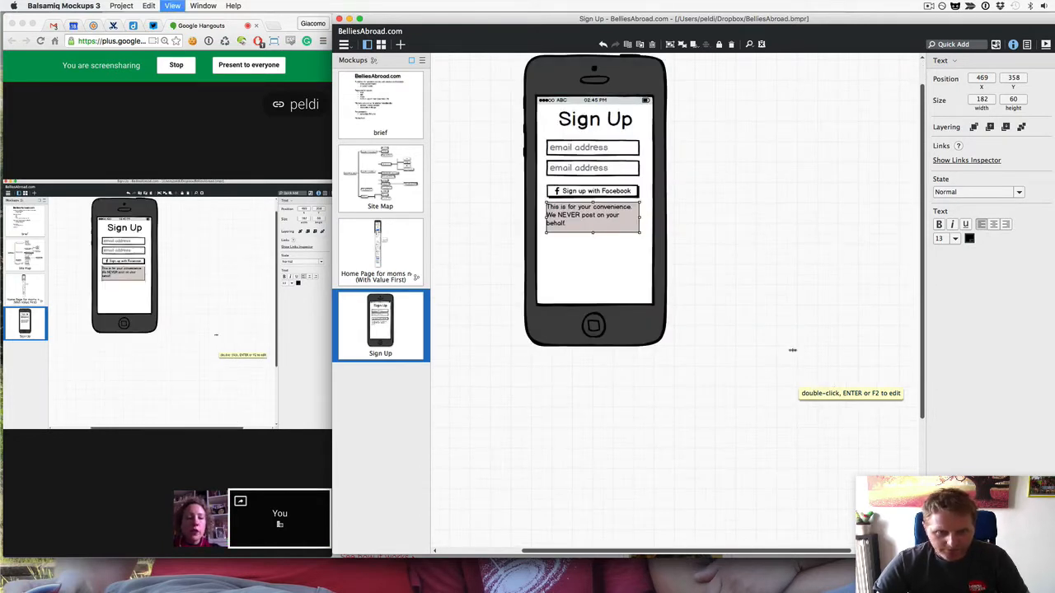
pyautogui.press('super+plus')
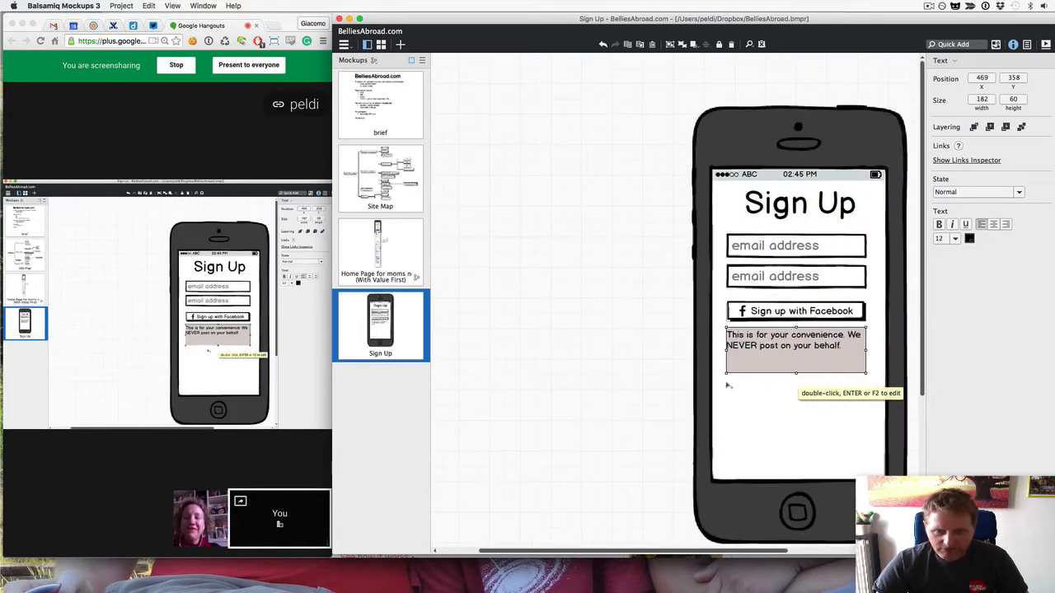
pyautogui.press('super+[')
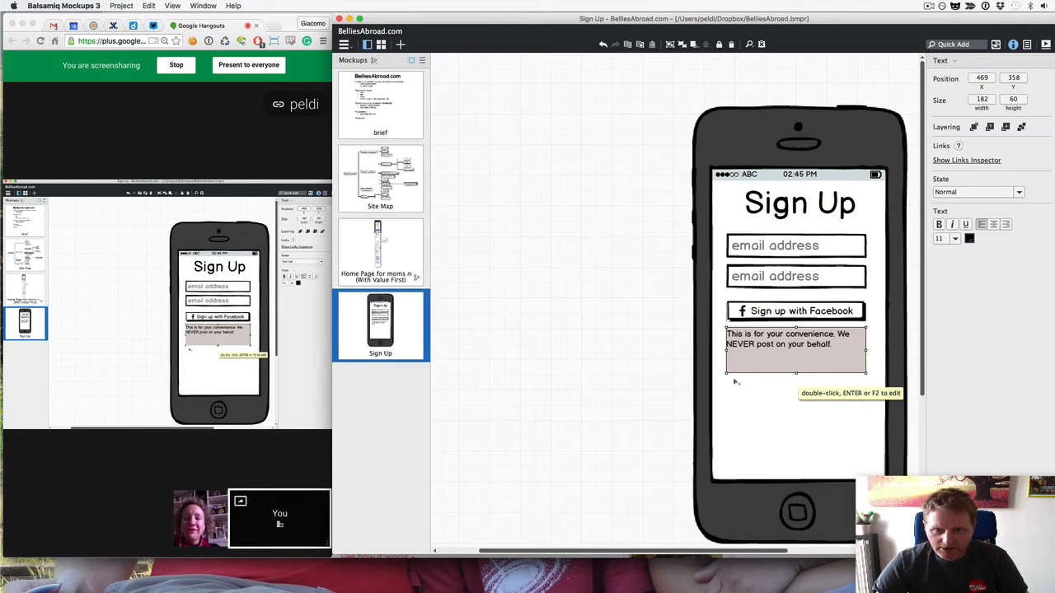
# Step: Break the note into two lines after "convenience." and shrink its box height to 35
pyautogui.doubleClick(851, 349)
pyautogui.click(826, 335)
pyautogui.press('Return')
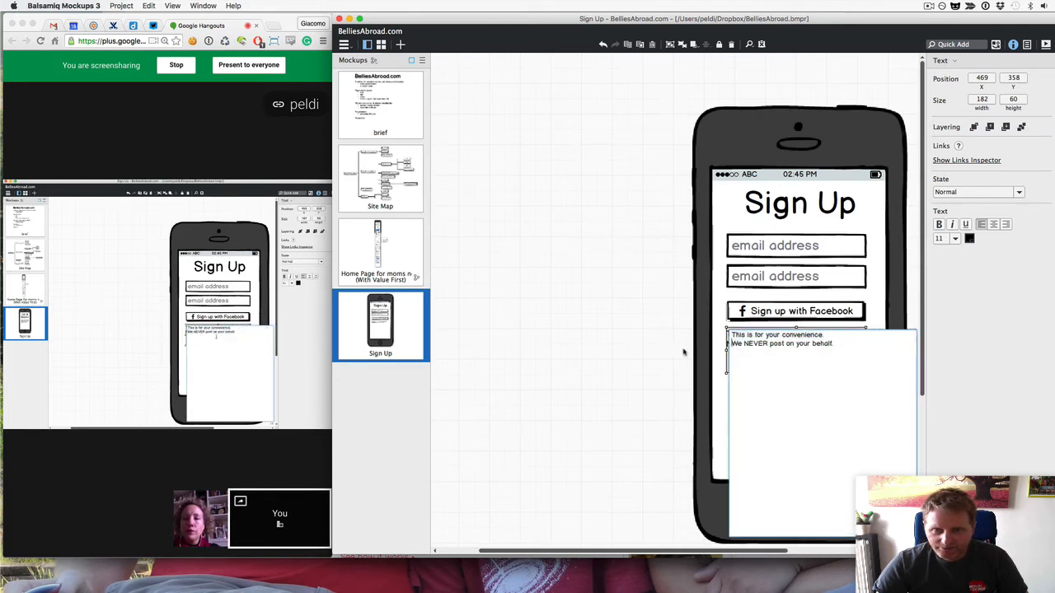
pyautogui.click(639, 347)
pyautogui.moveTo(793, 373); pyautogui.dragTo(793, 354)
# Step: Delete both email address fields from the phone screen
pyautogui.click(769, 274)
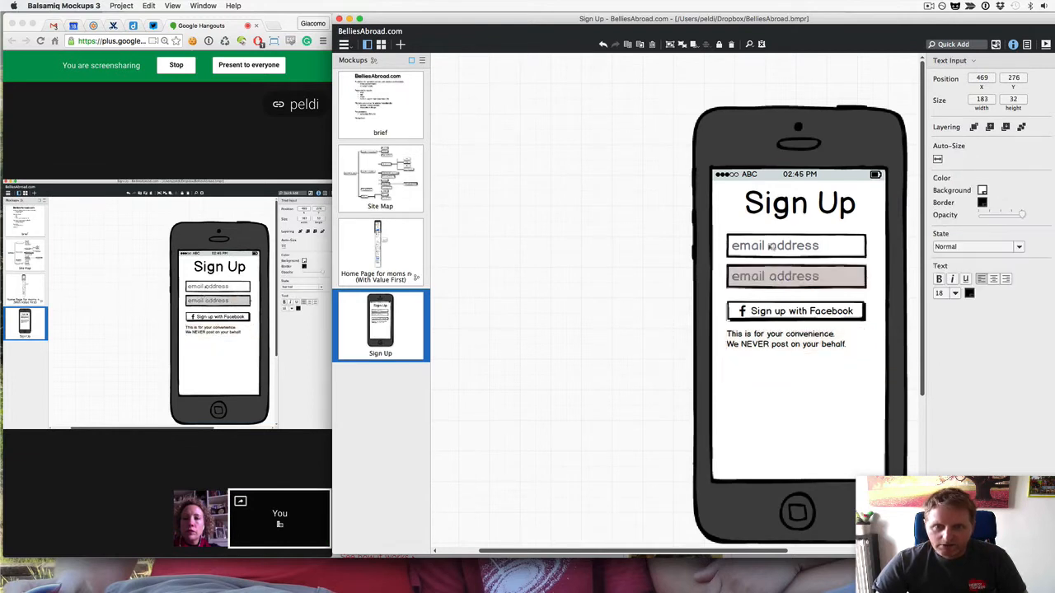
pyautogui.keyDown('shift'); pyautogui.click(768, 249); pyautogui.keyUp('shift')
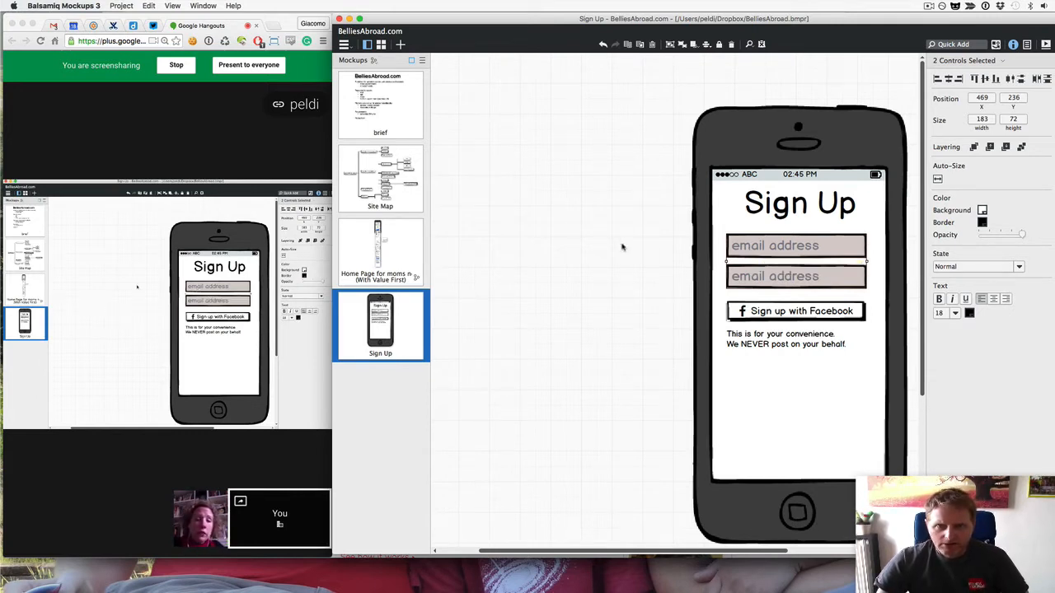
pyautogui.click(628, 279)
pyautogui.click(765, 346)
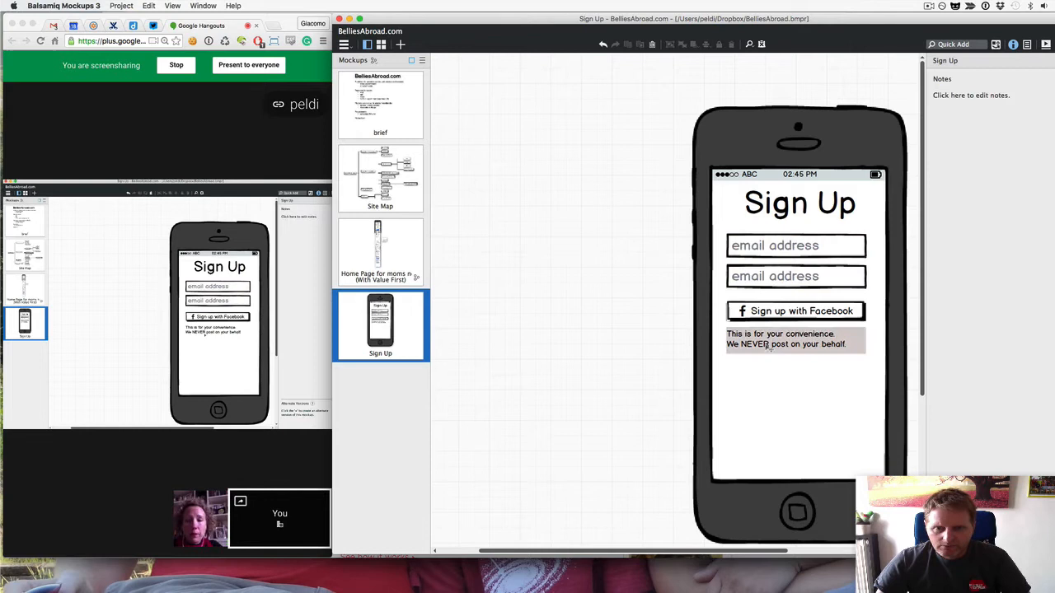
pyautogui.click(761, 253)
pyautogui.press('Delete')
pyautogui.click(766, 276)
pyautogui.press('Delete')
# Step: Insert a new first line in the note below the Facebook button: "We will get your name and email from Facebook."
pyautogui.click(760, 343)
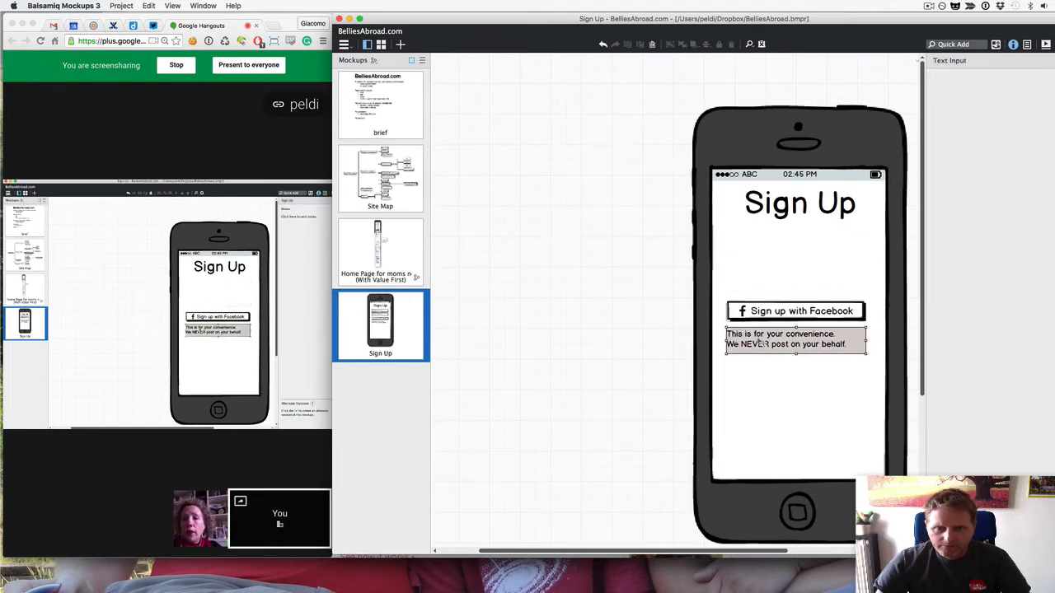
pyautogui.doubleClick(750, 342)
pyautogui.press('Left')
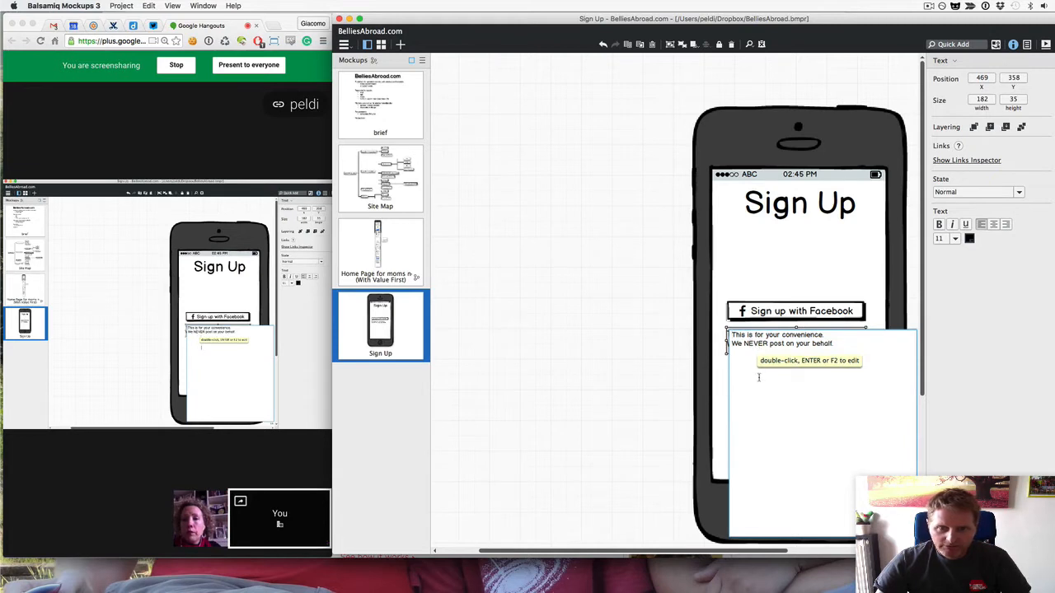
pyautogui.press('Return')
pyautogui.press('Up')
pyautogui.write('We ')
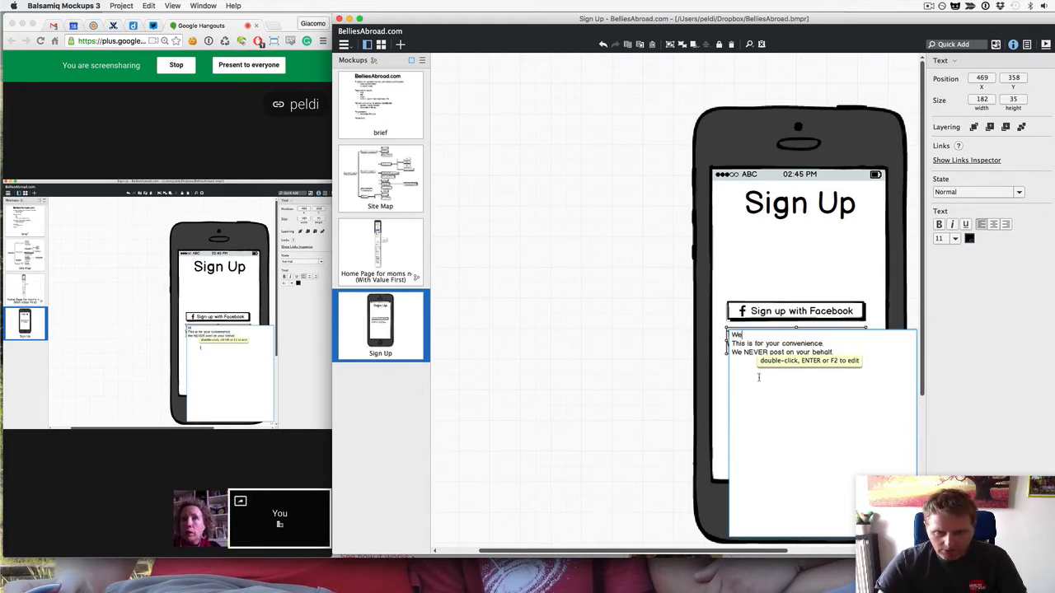
pyautogui.write('will ')
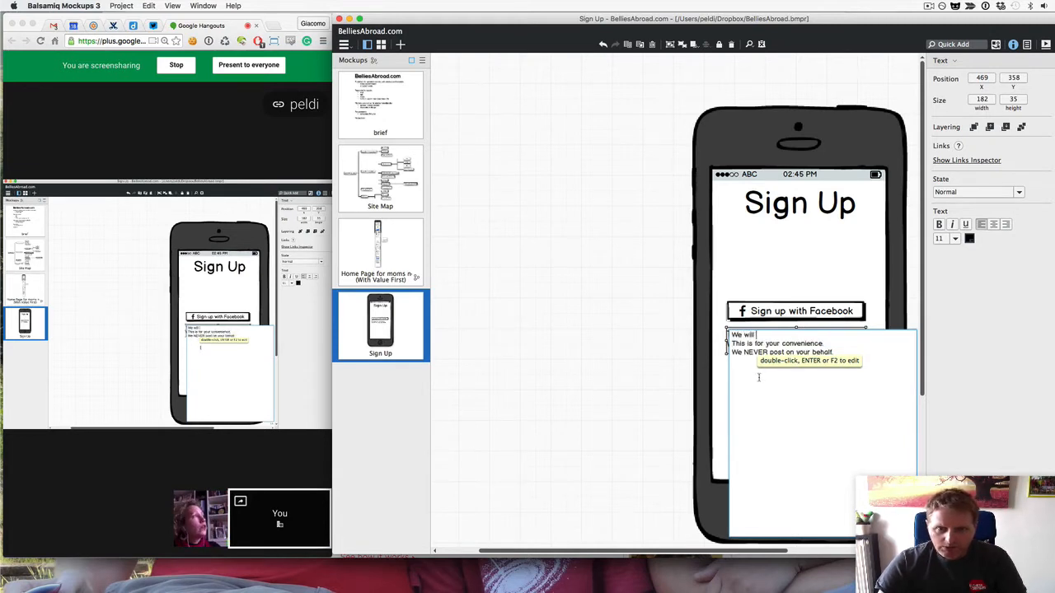
pyautogui.write('get your n')
pyautogui.press('BackSpace')
pyautogui.press('BackSpace')
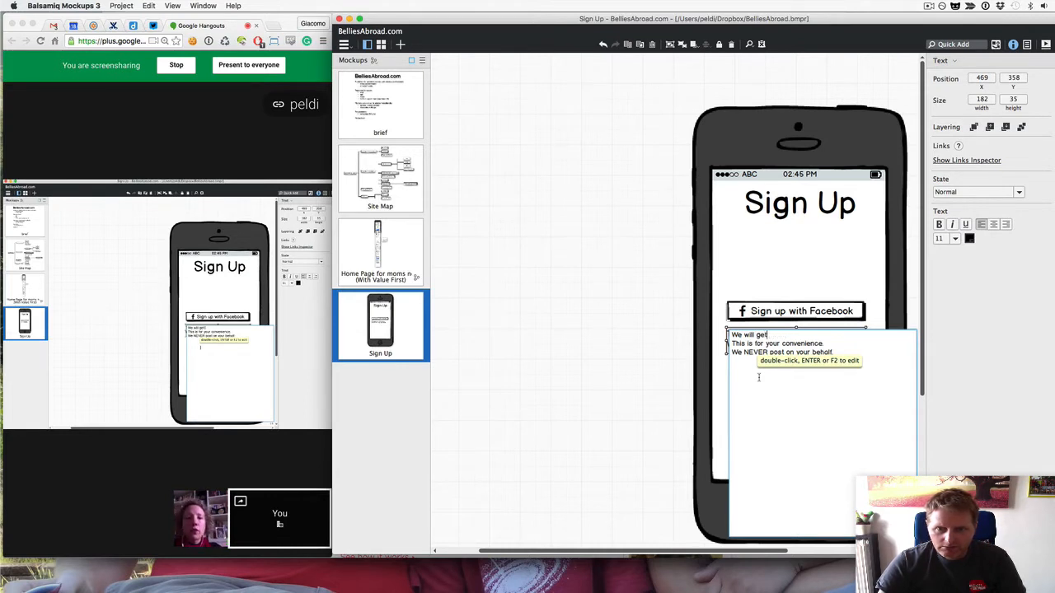
pyautogui.write('our no')
pyautogui.write('me a')
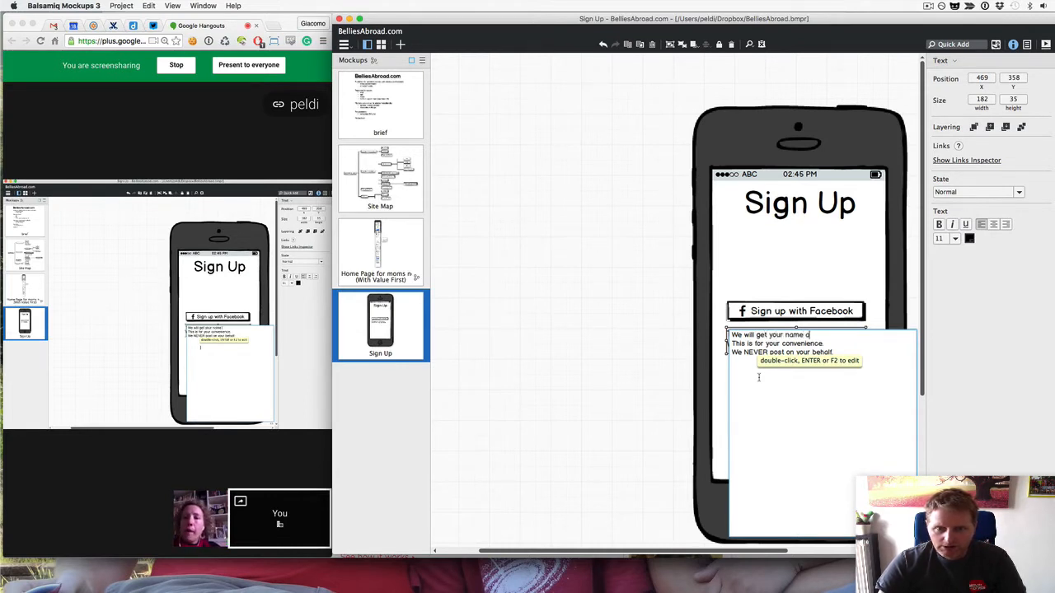
pyautogui.write('nd email from Facebook')
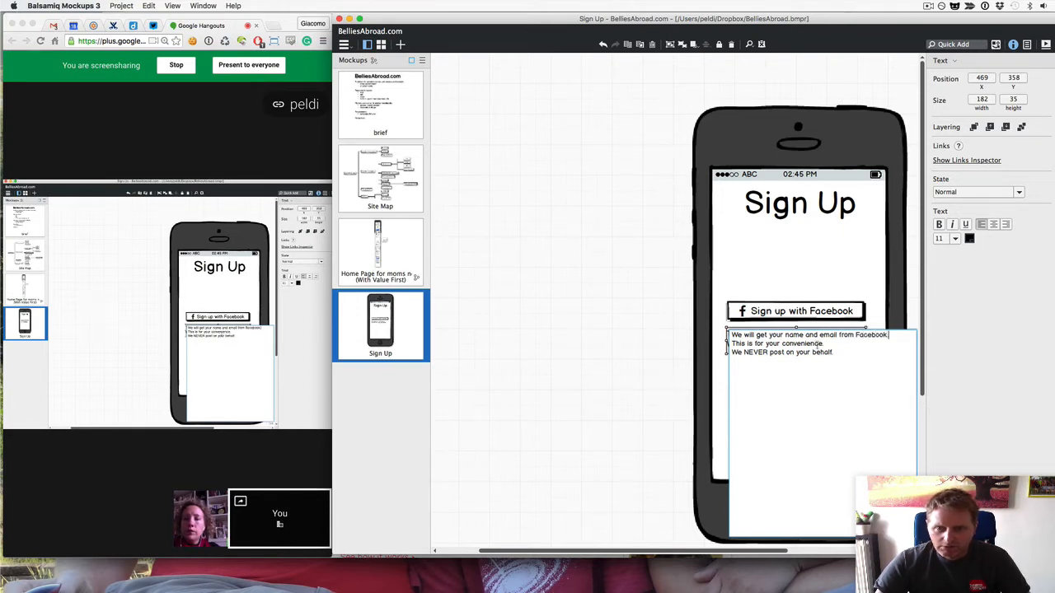
# Step: Remove the line "This is for your convenience." from the note and increase its box height to 54
pyautogui.moveTo(826, 343); pyautogui.dragTo(714, 344)
pyautogui.press('BackSpace')
pyautogui.press('BackSpace')
pyautogui.hotkey('ctrl', 'Return')
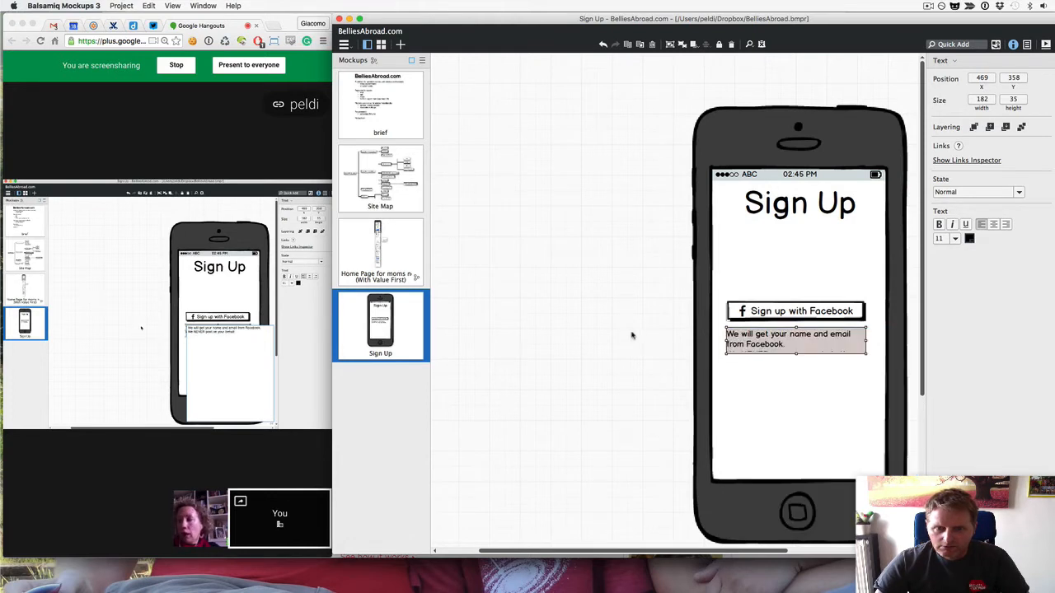
pyautogui.moveTo(788, 353); pyautogui.dragTo(793, 370)
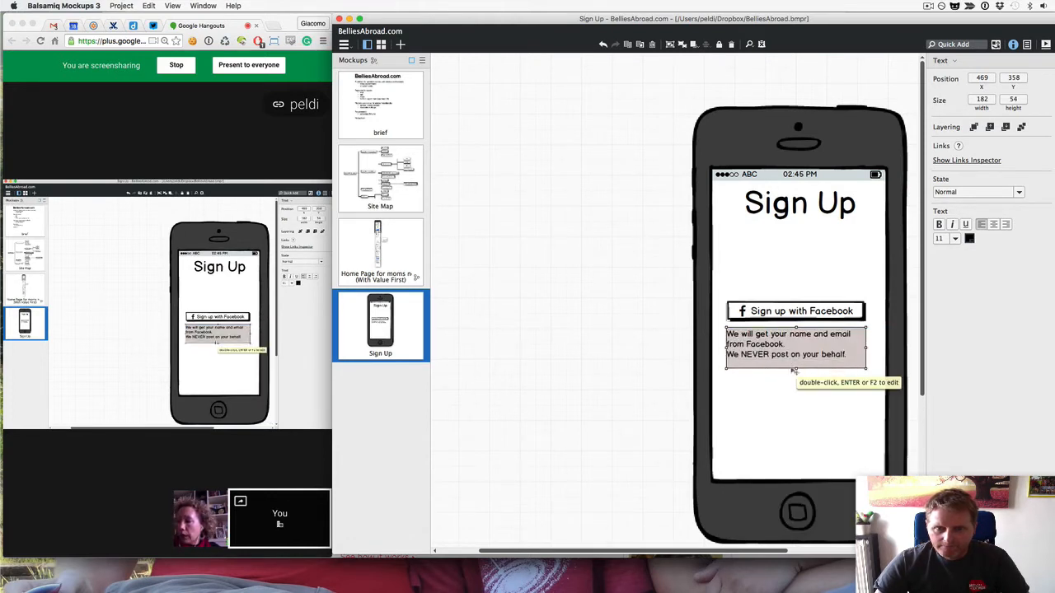
# Step: Move the Facebook button and its note up beneath the Sign Up title, leaving a slightly larger gap between them
pyautogui.keyDown('shift'); pyautogui.click(788, 317); pyautogui.keyUp('shift')
pyautogui.moveTo(790, 316); pyautogui.dragTo(794, 256)
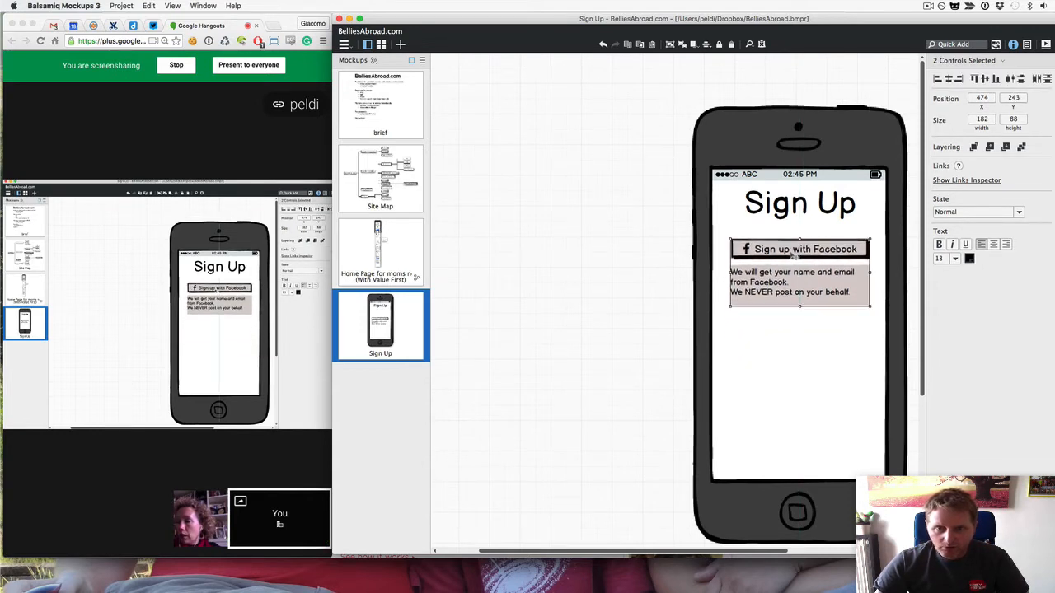
pyautogui.click(664, 275)
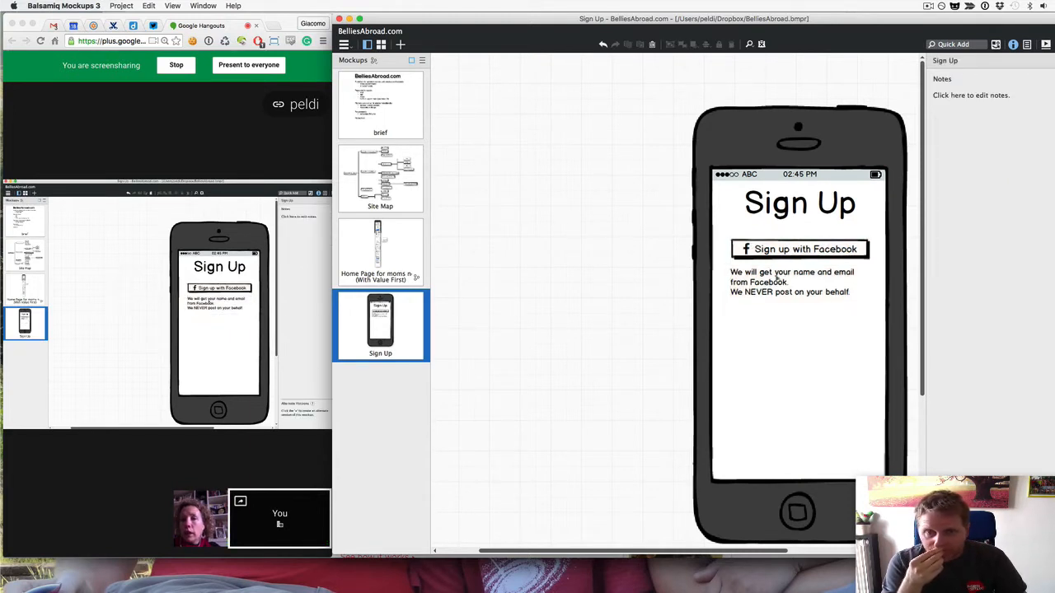
pyautogui.moveTo(777, 277); pyautogui.dragTo(777, 281)
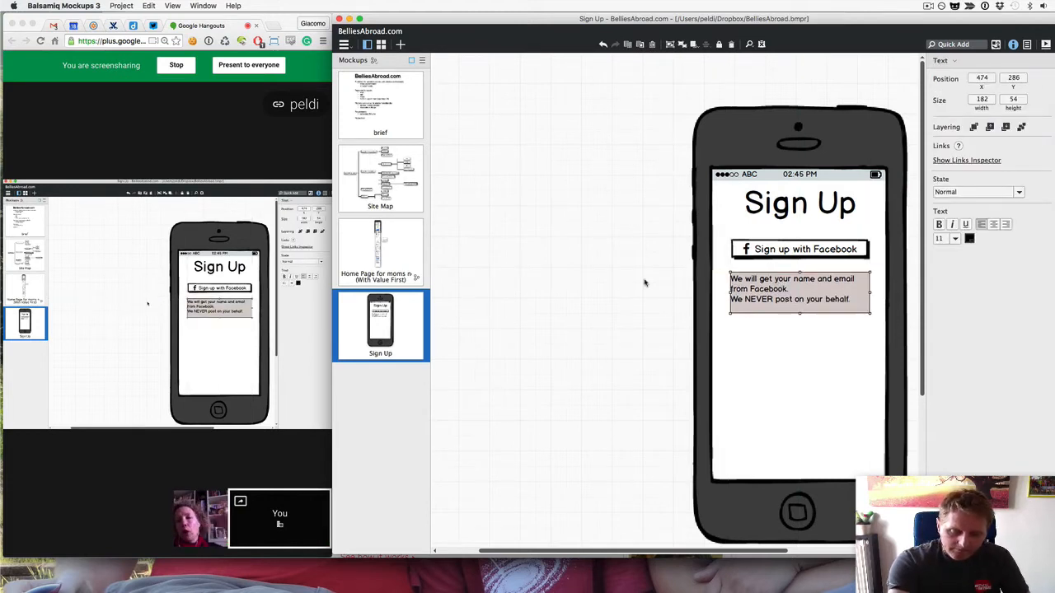
pyautogui.click(644, 283)
# Step: Add a checkbox labelled "I agree to our [terms of service]" and place it just below the Facebook note
pyautogui.write('check')
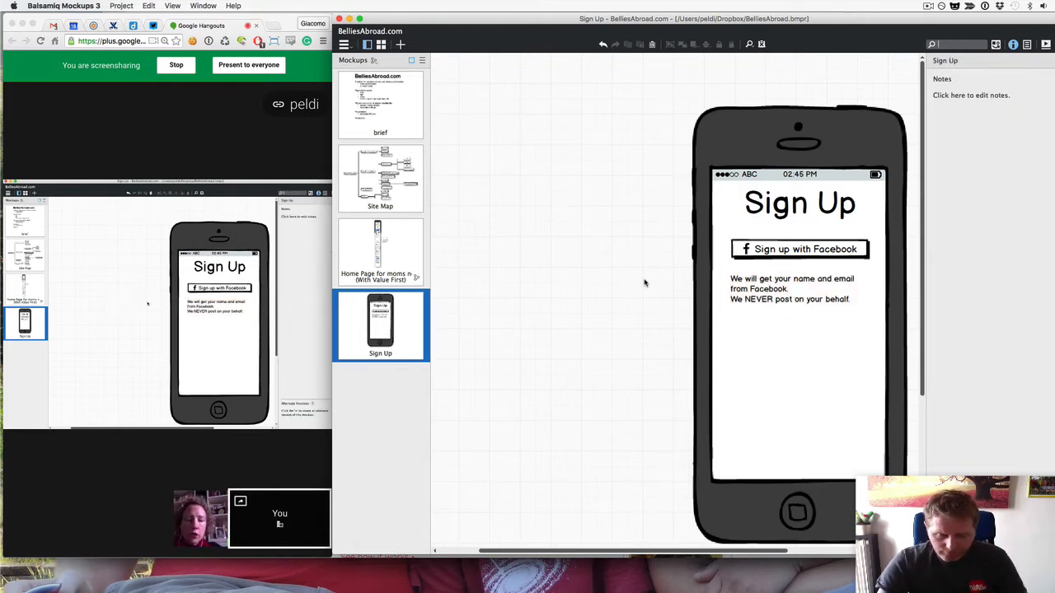
pyautogui.press('Return')
pyautogui.press('Return')
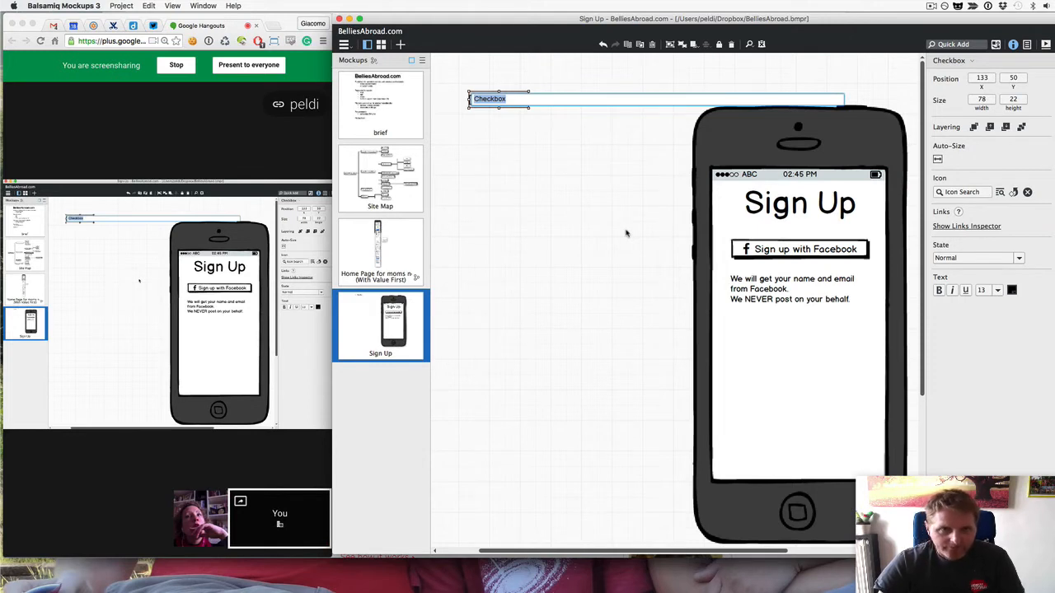
pyautogui.press('BackSpace')
pyautogui.write('I agree to our [terms of service')
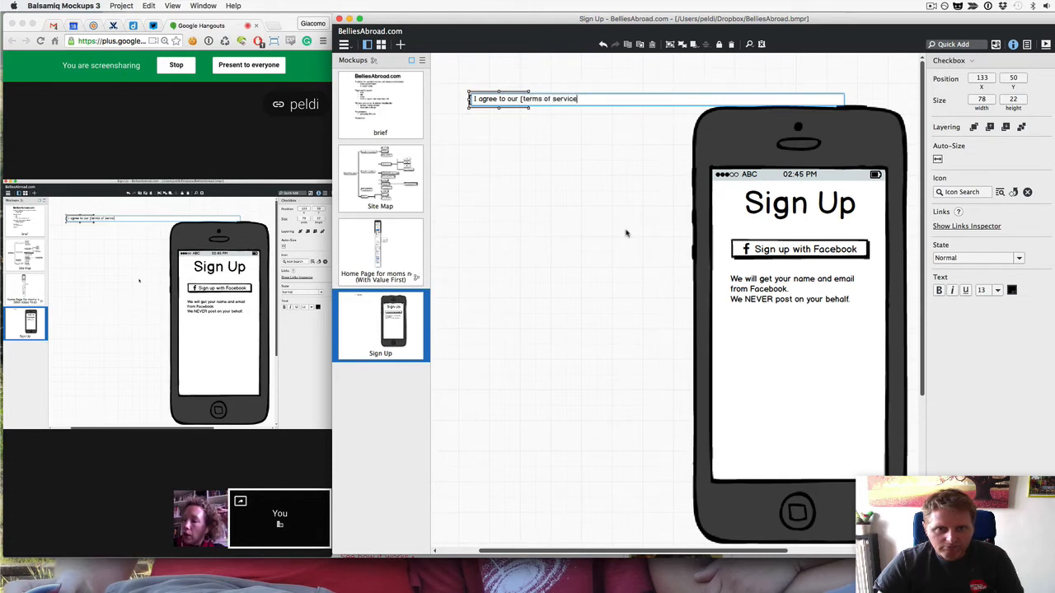
pyautogui.press('Return')
pyautogui.moveTo(536, 100); pyautogui.dragTo(780, 323)
# Step: Reword the checkbox label to "I agree to the [terms of service]"
pyautogui.doubleClick(765, 322)
pyautogui.click(769, 323)
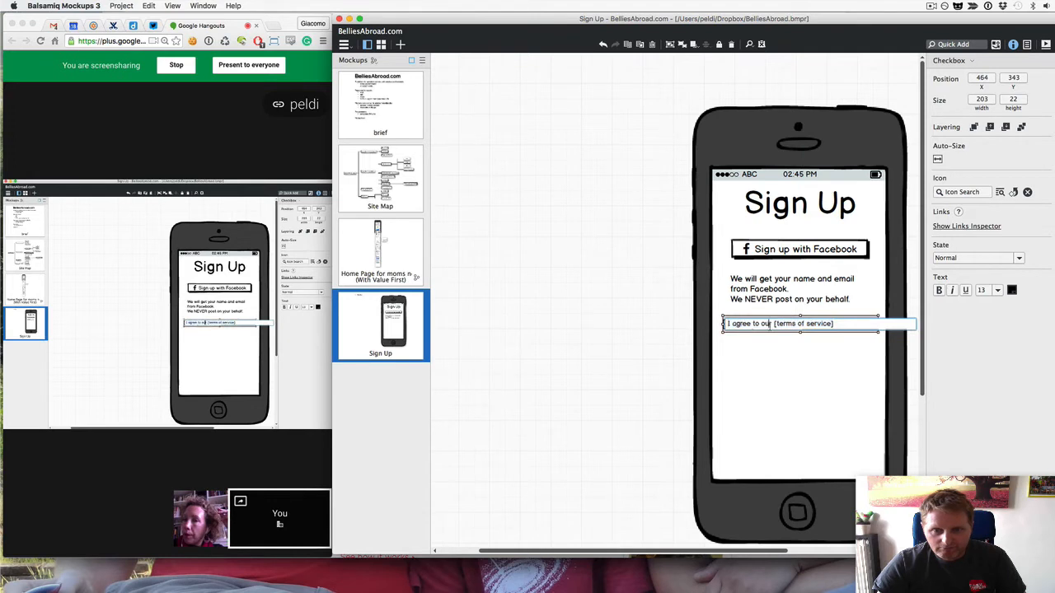
pyautogui.doubleClick(766, 323)
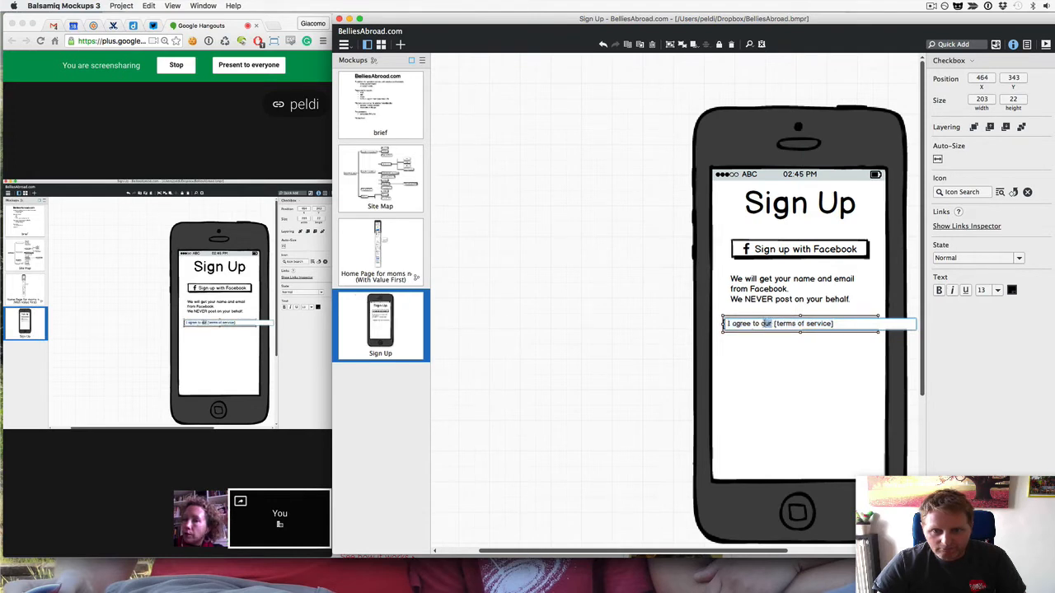
pyautogui.write('the')
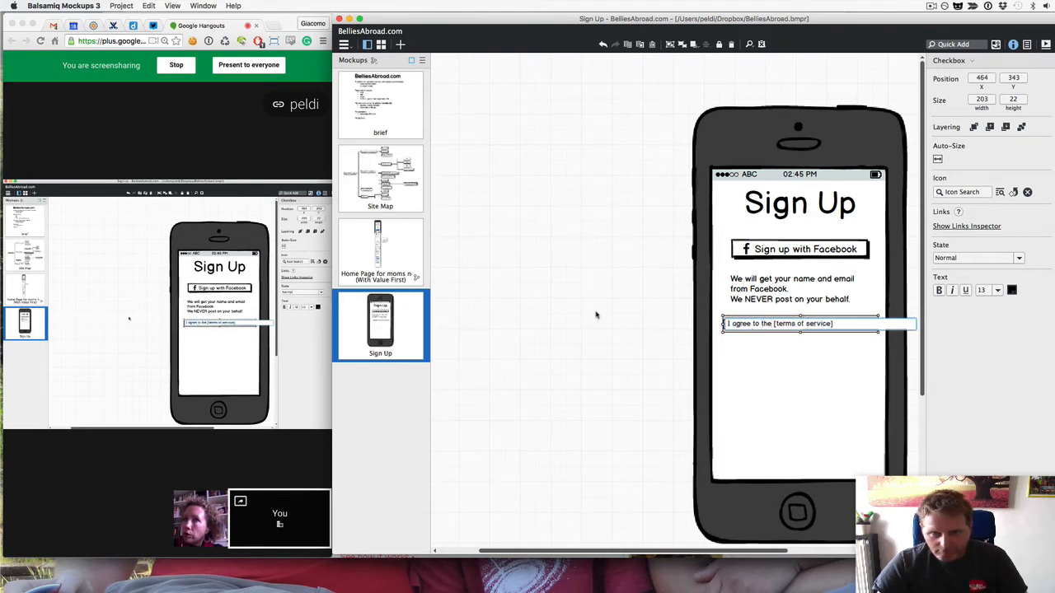
pyautogui.press('Return')
# Step: Move the terms of service checkbox down near the bottom of the phone screen, centred at Y 470
pyautogui.press('super+1')
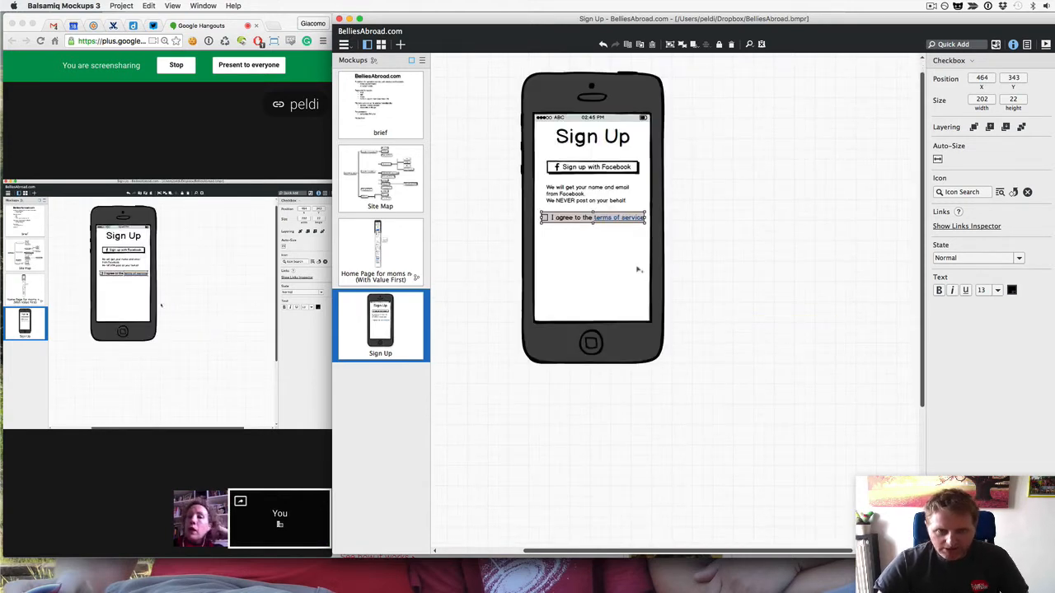
pyautogui.press('super+equal')
pyautogui.click(535, 321)
pyautogui.moveTo(655, 302); pyautogui.dragTo(657, 406)
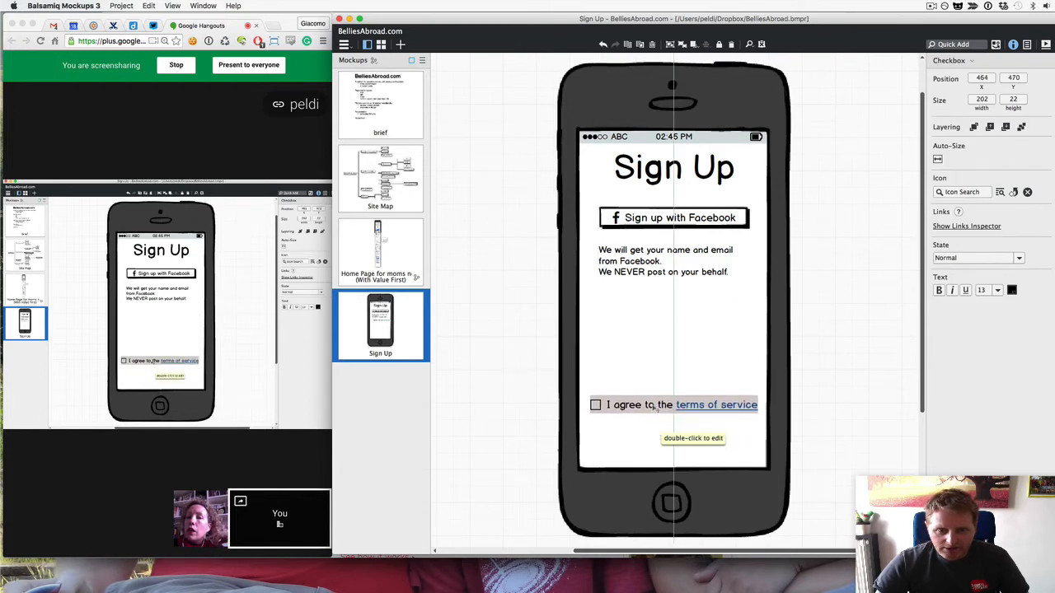
# Step: Move the Facebook button and its note down to just above the terms checkbox, with the note close beneath the button
pyautogui.click(660, 218)
pyautogui.keyDown('shift'); pyautogui.click(659, 260); pyautogui.keyUp('shift')
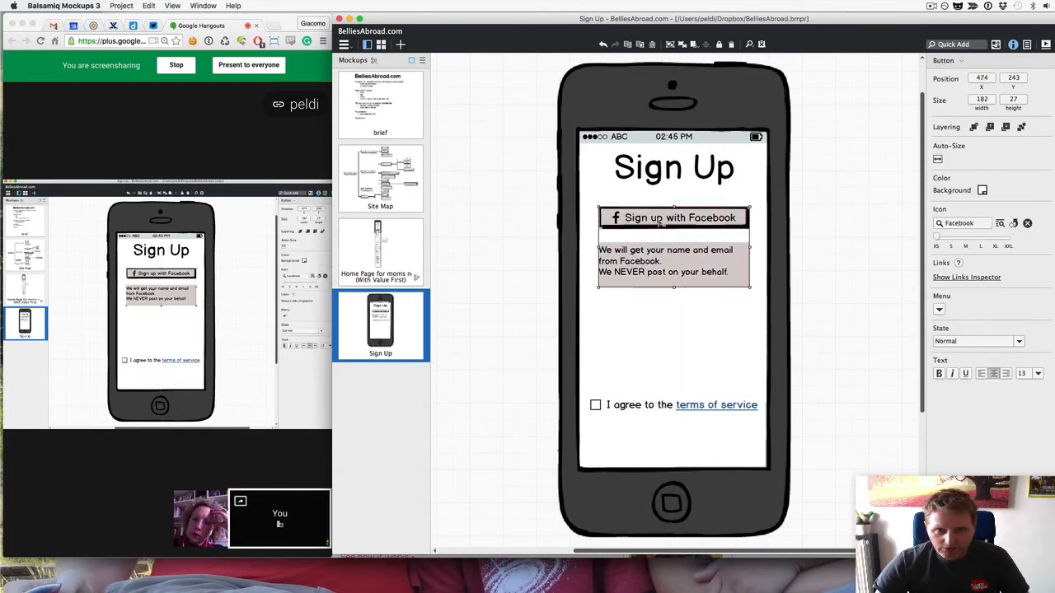
pyautogui.moveTo(659, 222); pyautogui.dragTo(659, 320)
pyautogui.click(510, 311)
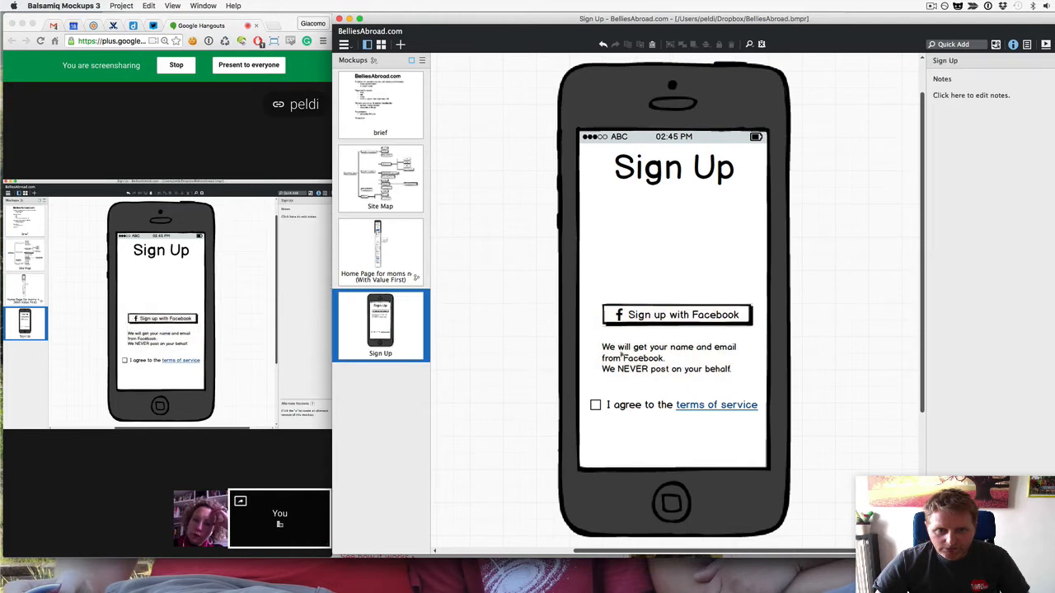
pyautogui.moveTo(623, 357); pyautogui.dragTo(625, 349)
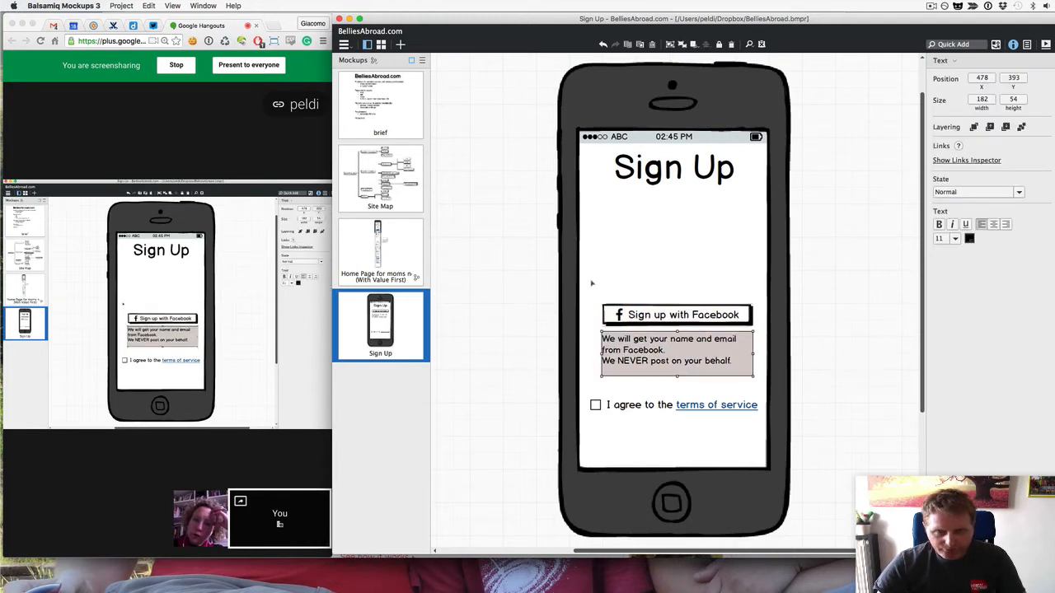
# Step: Add a Text Input control and place it under the Sign Up title, aligned with the Facebook button's left edge
pyautogui.press('super+slash')
pyautogui.write('text')
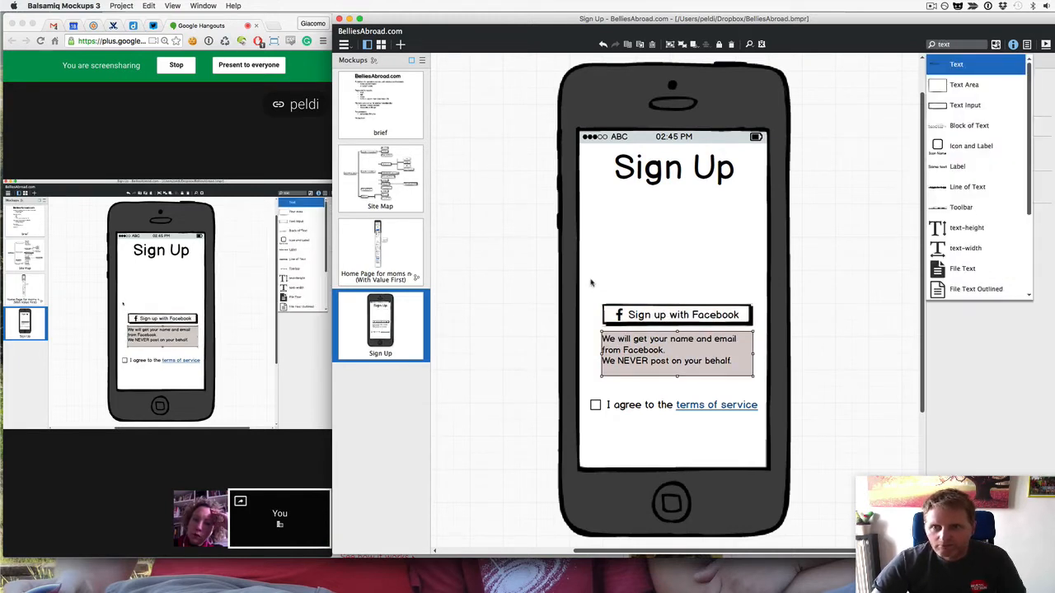
pyautogui.press('Down')
pyautogui.press('Down')
pyautogui.press('Up')
pyautogui.press('Return')
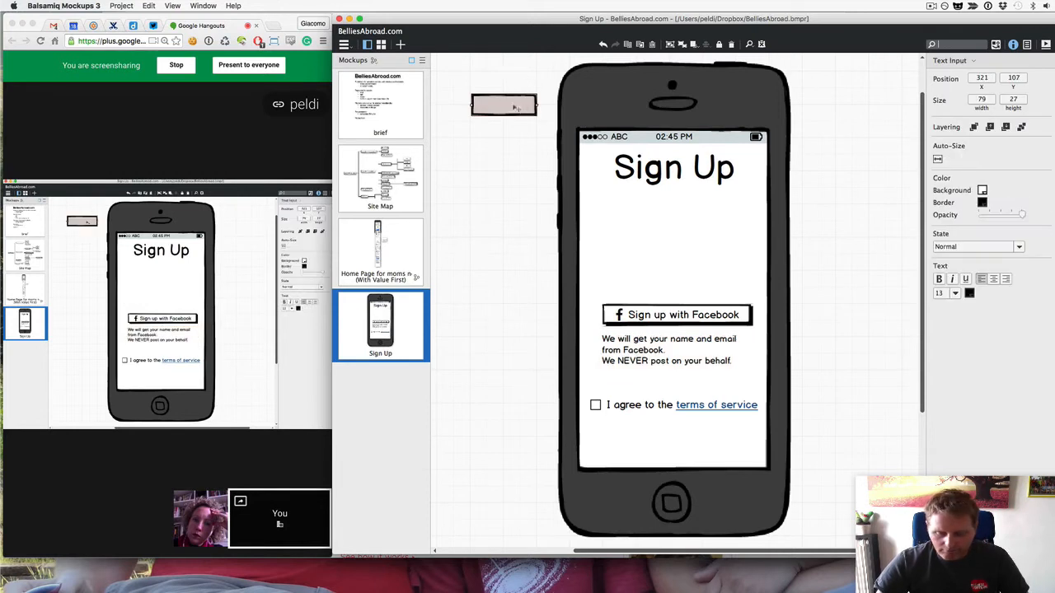
pyautogui.moveTo(505, 106); pyautogui.dragTo(632, 216)
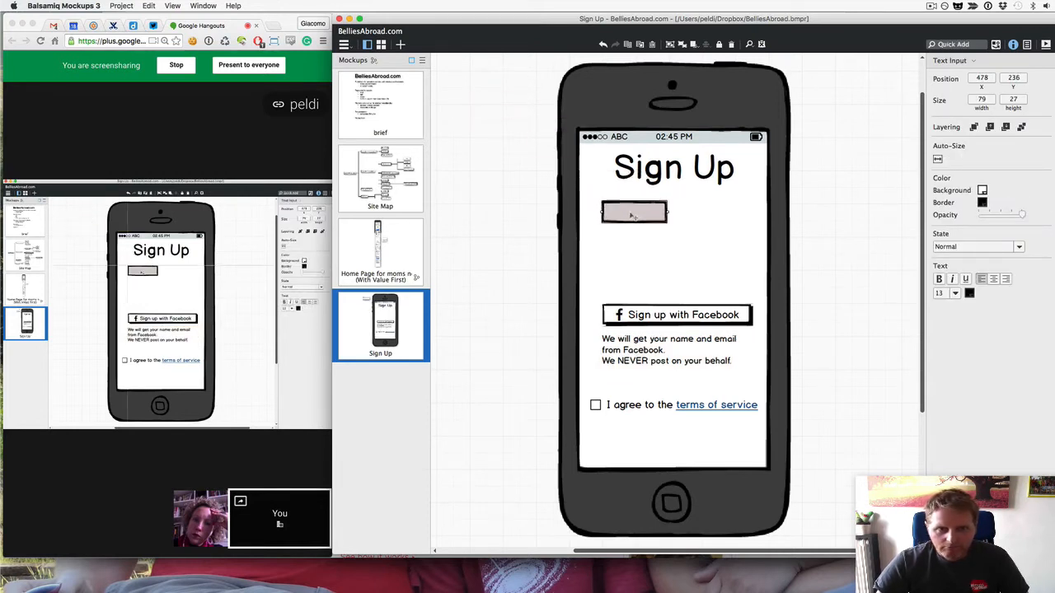
# Step: Fill the text input with "-email address-", raise its font size to 16 and widen it to 203
pyautogui.doubleClick(630, 215)
pyautogui.write('email address')
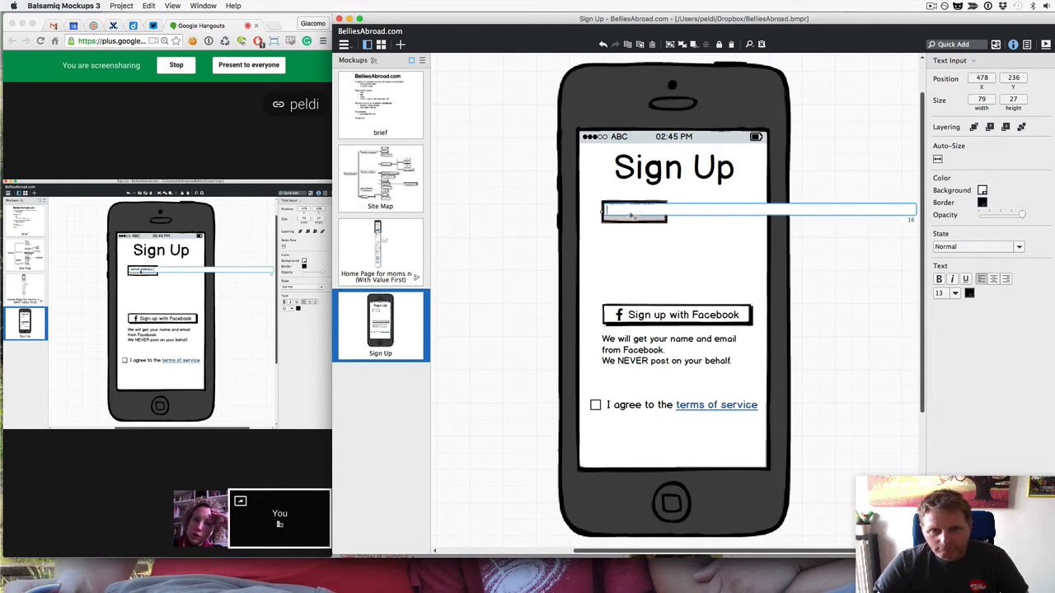
pyautogui.press('Return')
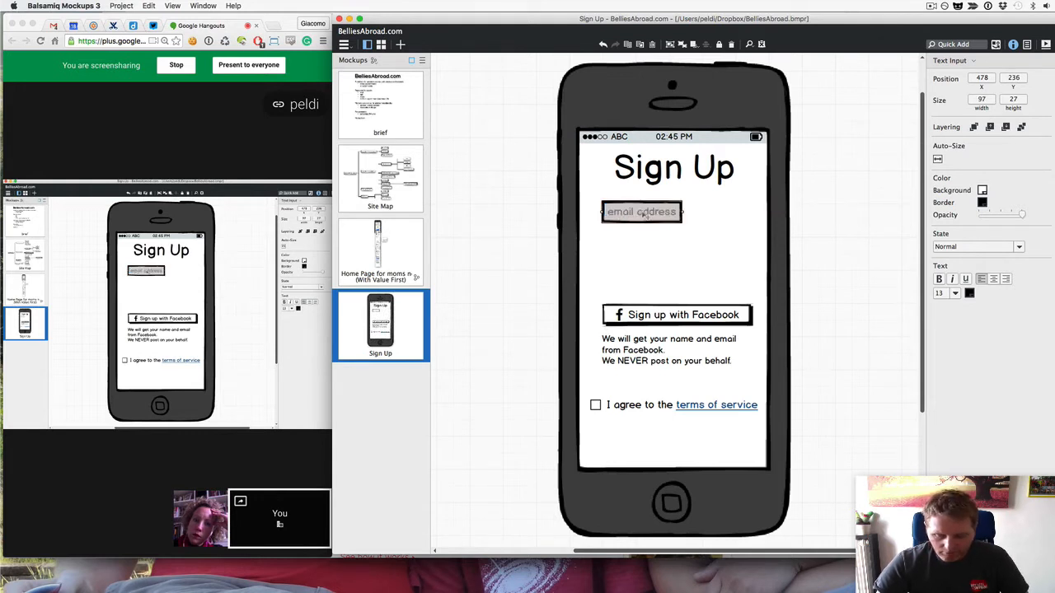
pyautogui.press('super+bracketright')
pyautogui.press('super+bracketright')
pyautogui.press('super+bracketright')
pyautogui.moveTo(660, 218); pyautogui.dragTo(651, 247)
# Step: Duplicate the email field directly below the original and change the copy's text to "-your name-"
pyautogui.press('super+c')
pyautogui.press('super+v')
pyautogui.doubleClick(649, 245)
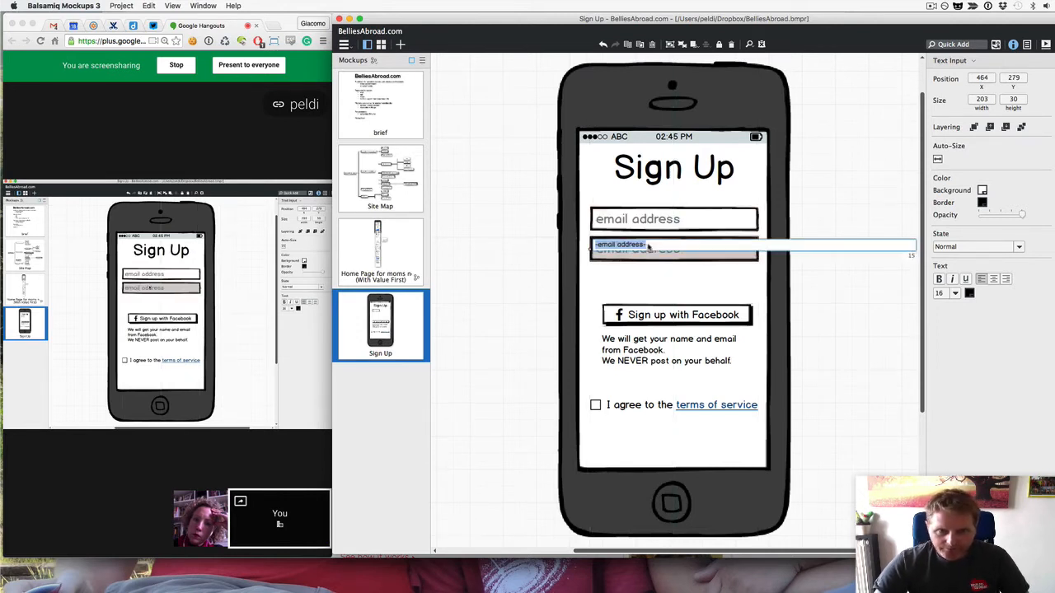
pyautogui.press('BackSpace')
pyautogui.write('-your name-')
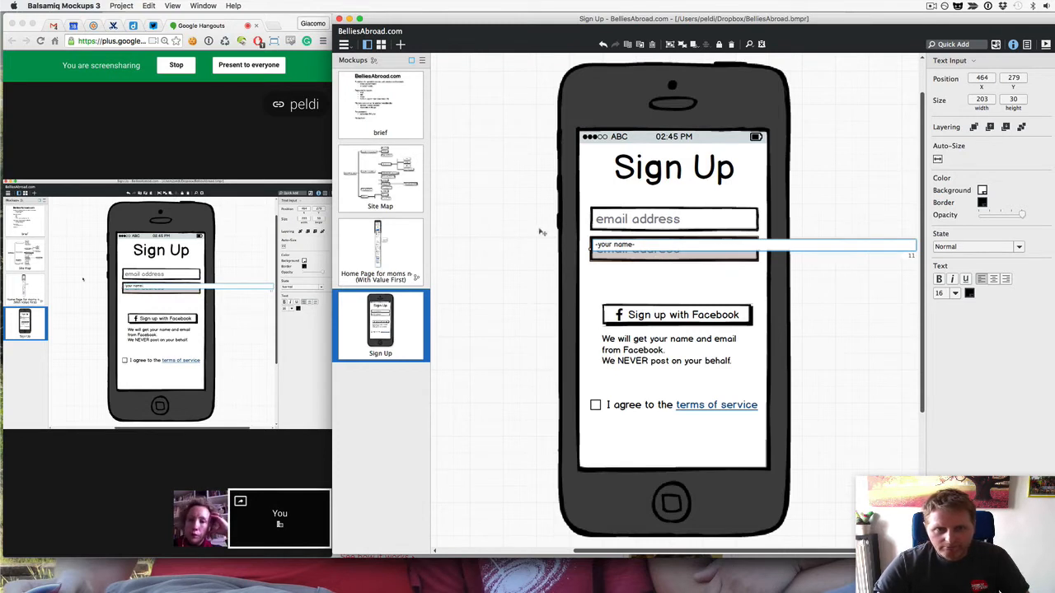
pyautogui.press('Return')
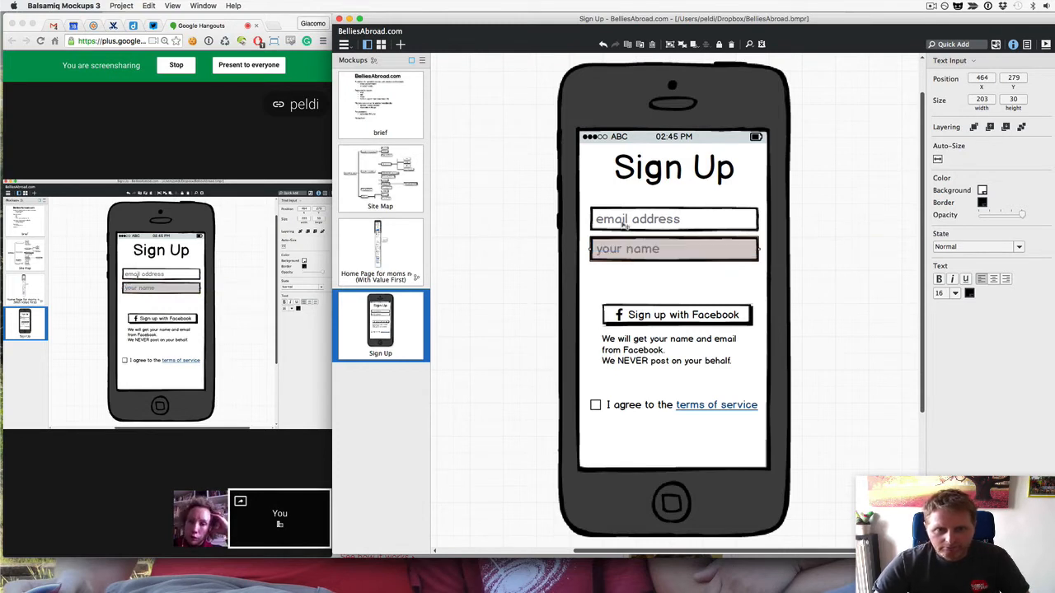
# Step: Change the email field's text to "-your email address-" and arrange the fields with the name field above it
pyautogui.doubleClick(624, 222)
pyautogui.click(598, 215)
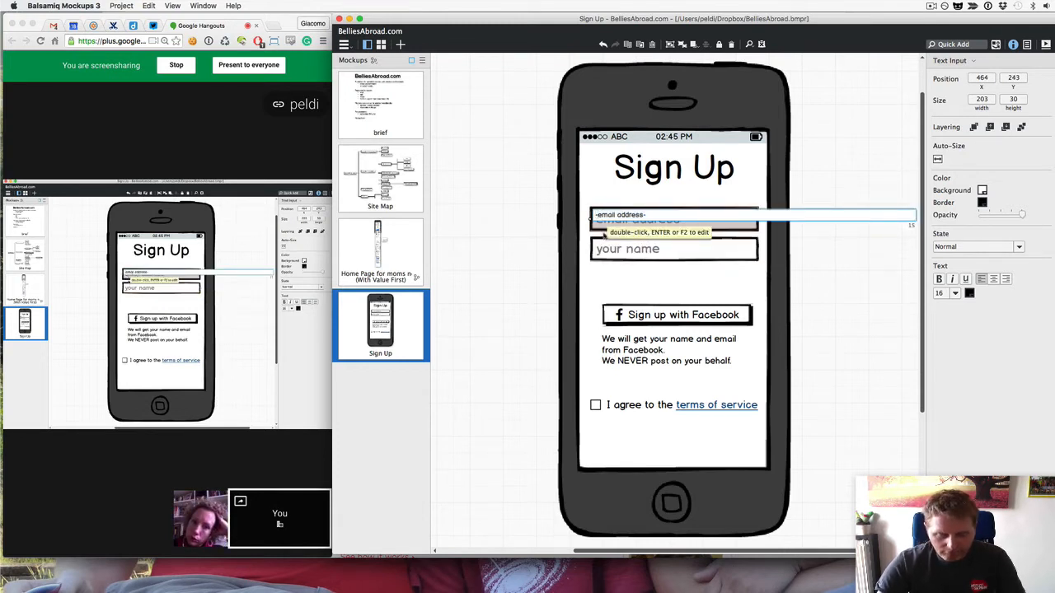
pyautogui.write('your')
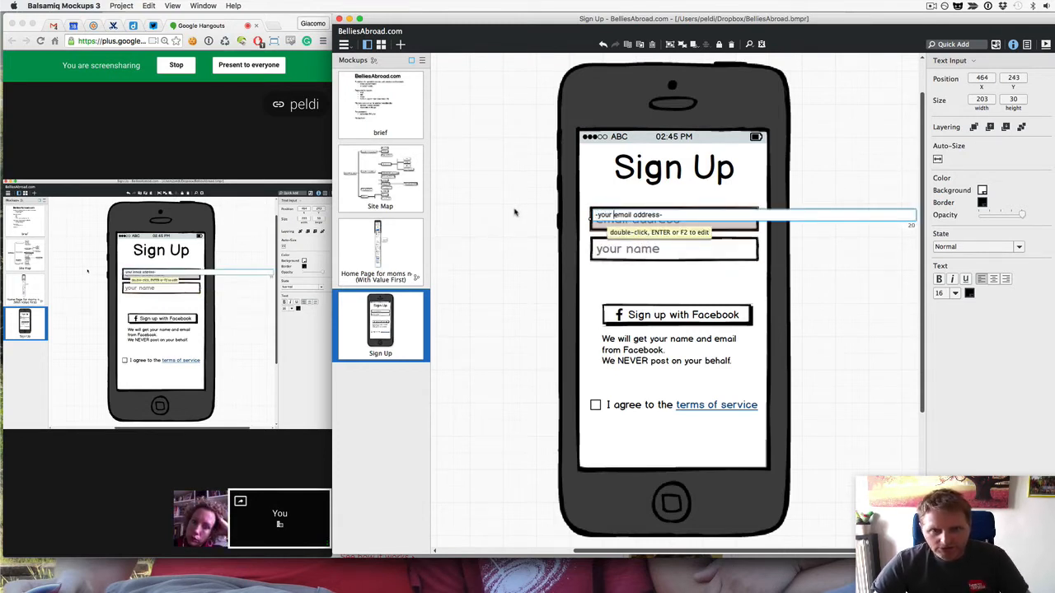
pyautogui.press('Return')
pyautogui.moveTo(634, 225); pyautogui.dragTo(656, 224)
pyautogui.keyDown('shift'); pyautogui.click(655, 253); pyautogui.keyUp('shift')
# Step: Duplicate the Sign Up title, transform the copy into a Subtitle control and change its text to "or"
pyautogui.click(650, 164)
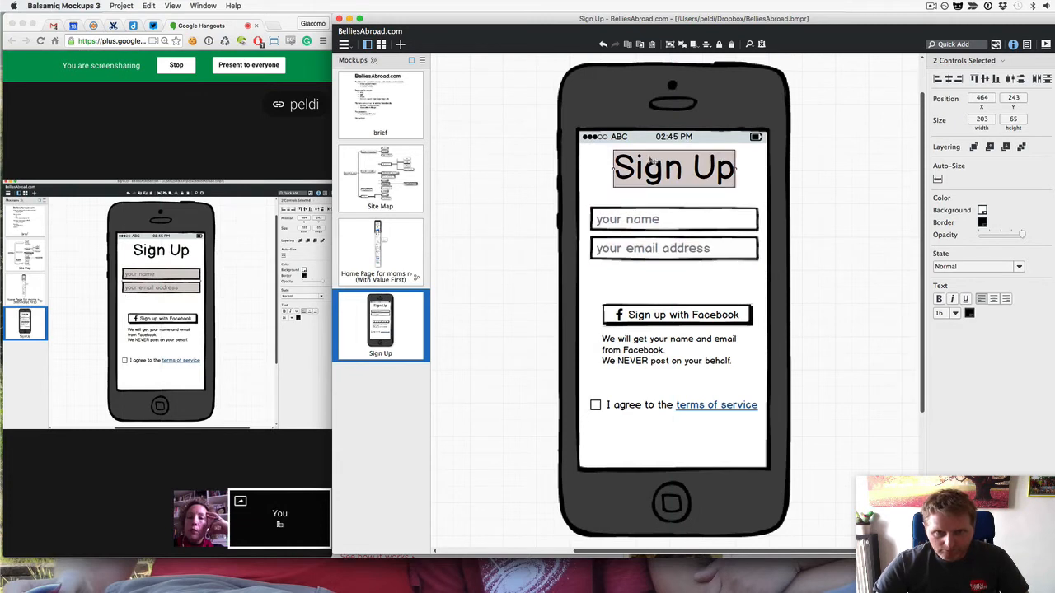
pyautogui.press('super+d')
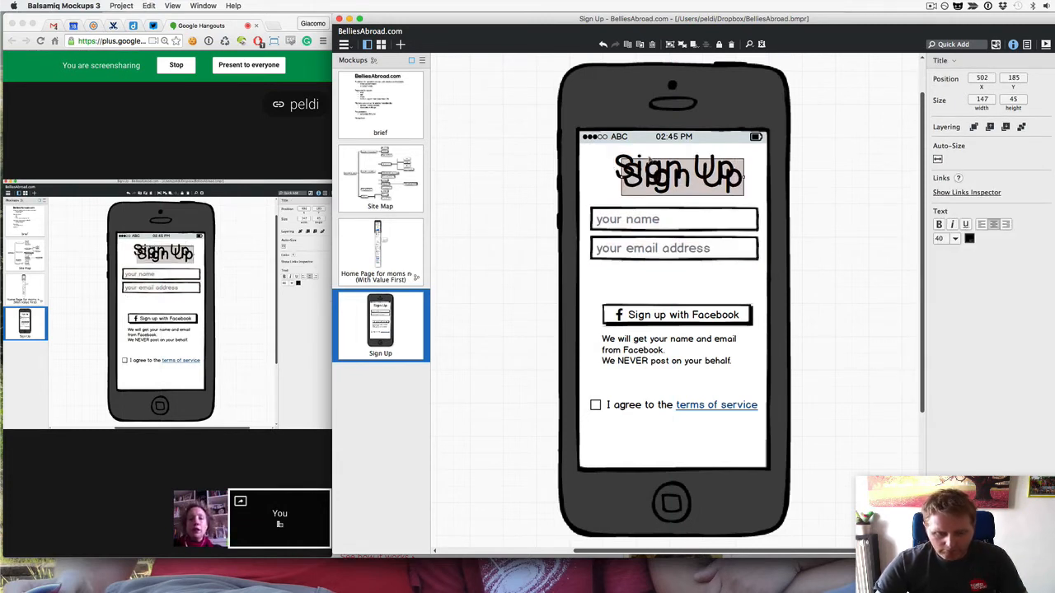
pyautogui.press('super+t')
pyautogui.write('sub')
pyautogui.press('Return')
pyautogui.press('Return')
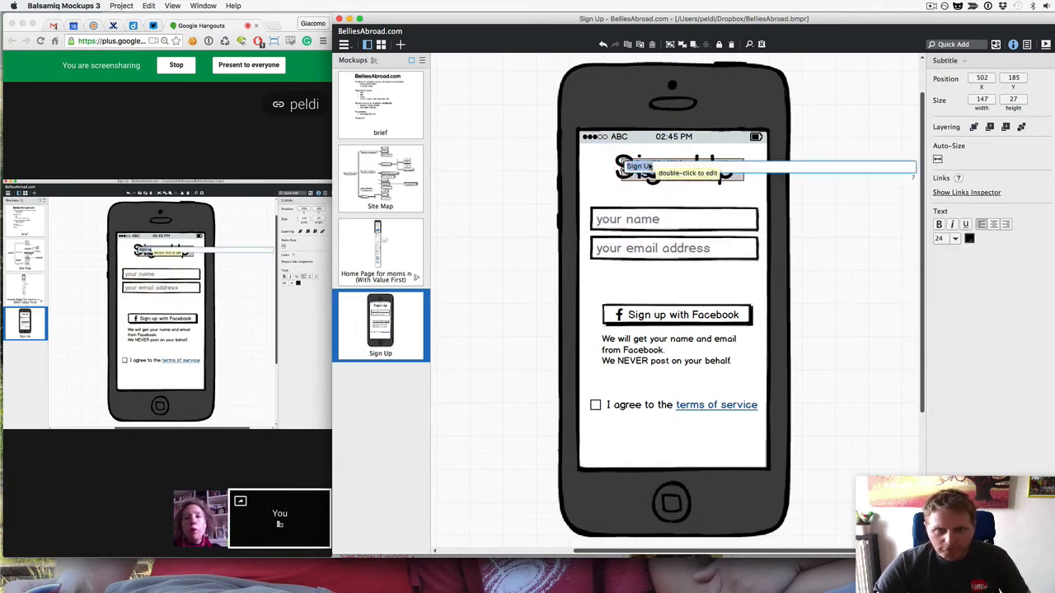
pyautogui.write('or')
pyautogui.press('Escape')
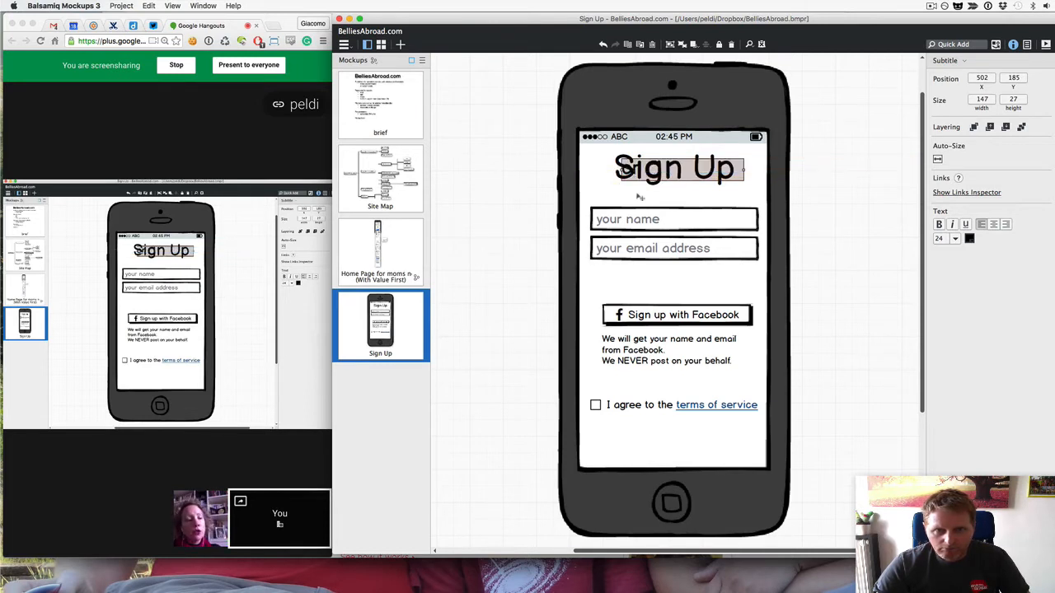
# Step: Auto-size the "or" subtitle to its text and center it between the email field and the Facebook button
pyautogui.moveTo(622, 169); pyautogui.dragTo(660, 283)
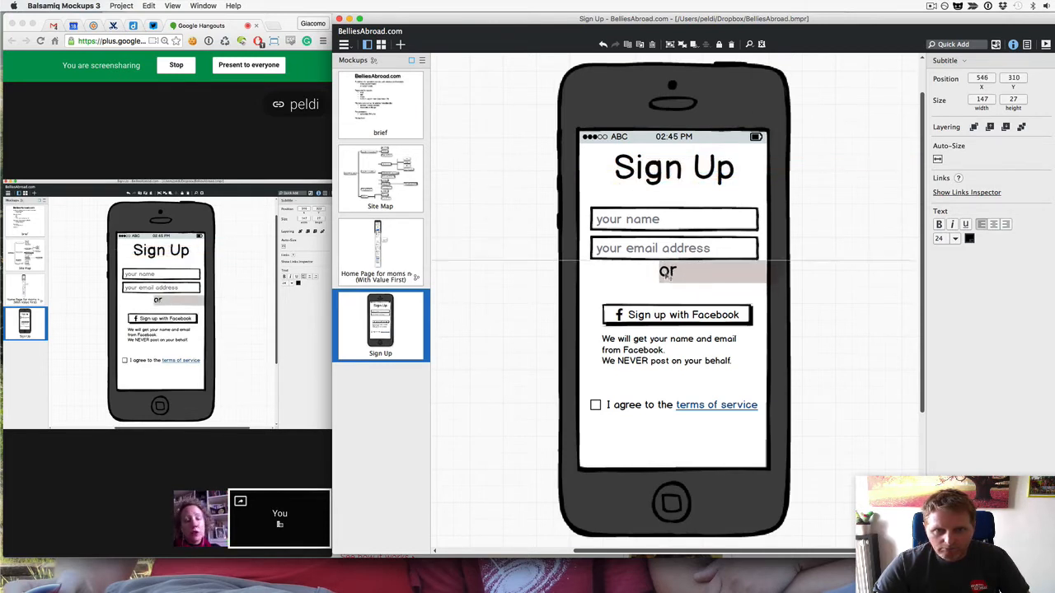
pyautogui.click(937, 161)
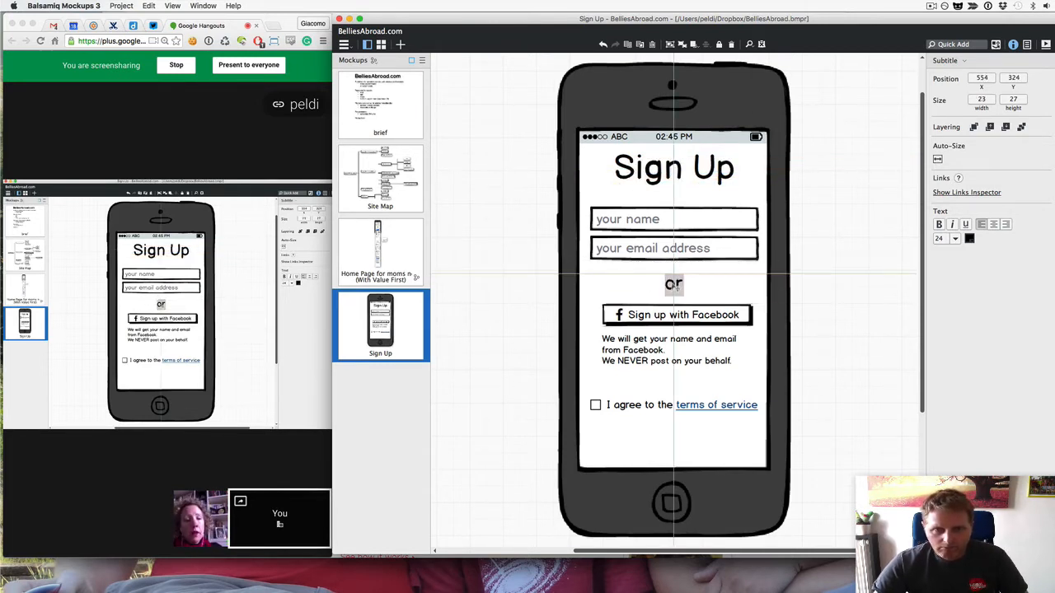
pyautogui.moveTo(669, 285); pyautogui.dragTo(674, 279)
# Step: Copy the "Sign Up - It's Free!" button from the home page mockup into the Sign Up mockup, placing it below the slightly raised terms checkbox
pyautogui.click(370, 269)
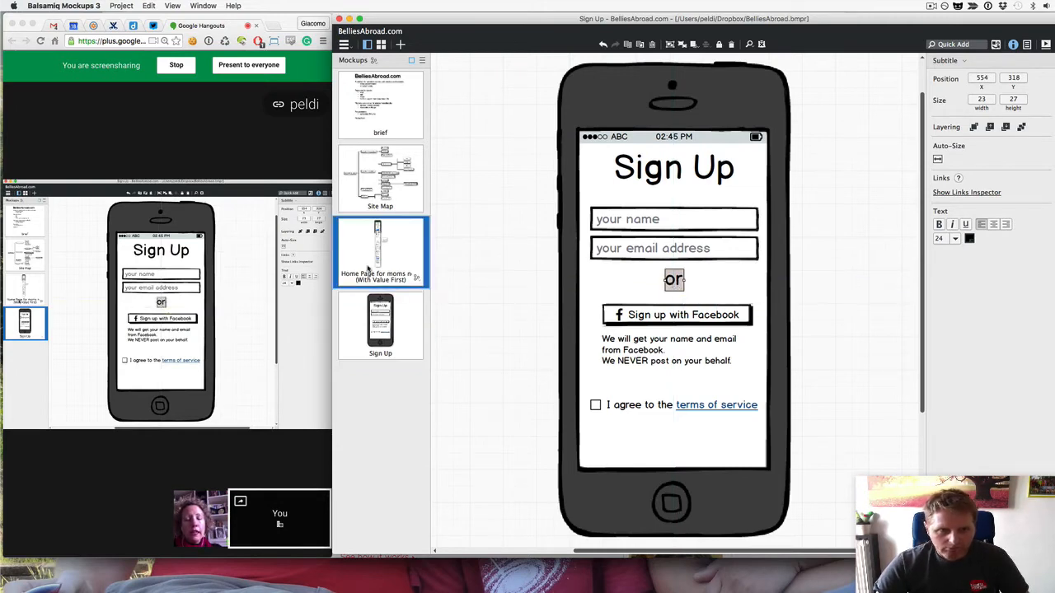
pyautogui.click(388, 308)
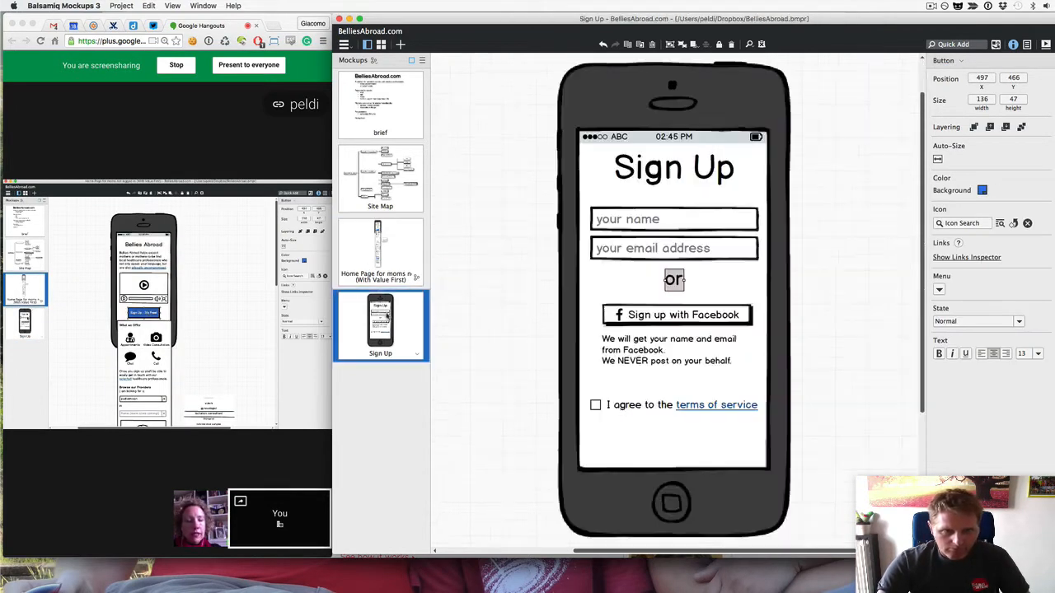
pyautogui.press('super+v')
pyautogui.moveTo(656, 412); pyautogui.dragTo(660, 443)
pyautogui.moveTo(627, 408); pyautogui.dragTo(629, 400)
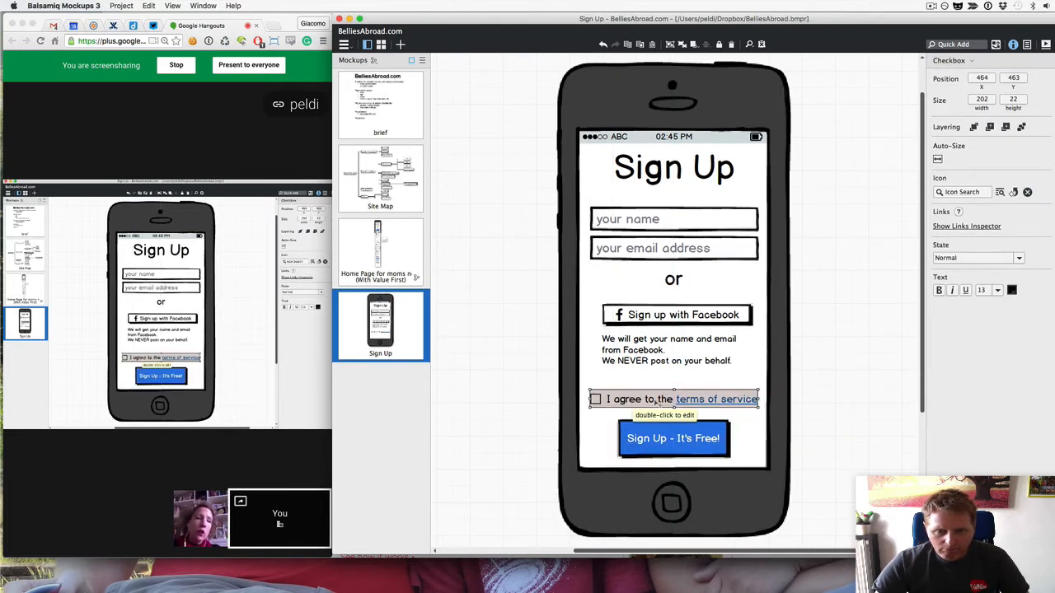
# Step: Break the terms checkbox label onto two lines before "terms of service" and center the checkbox above the blue button
pyautogui.doubleClick(631, 401)
pyautogui.press('BackSpace')
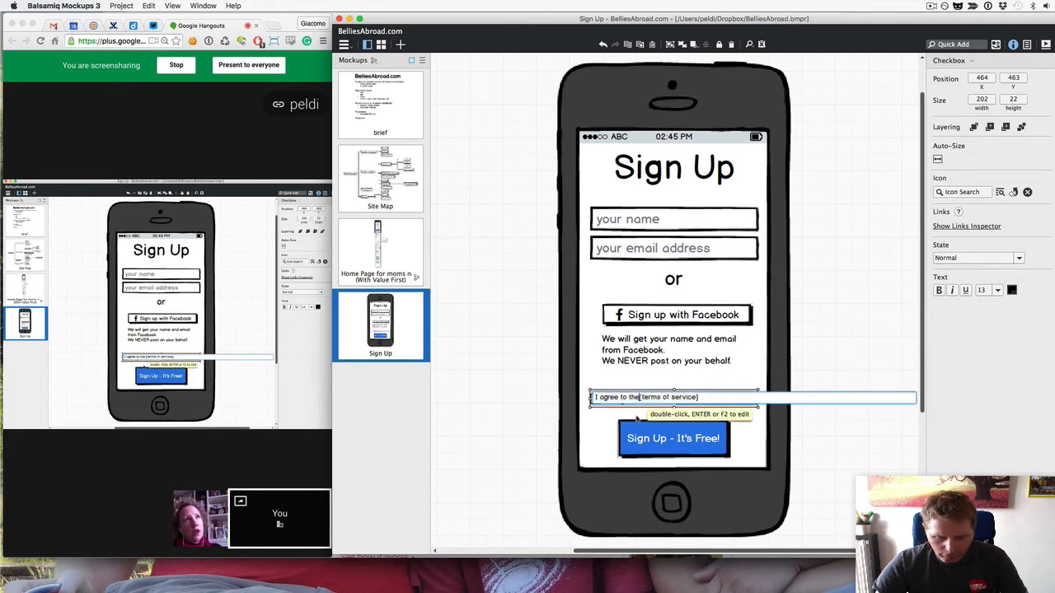
pyautogui.press('Return')
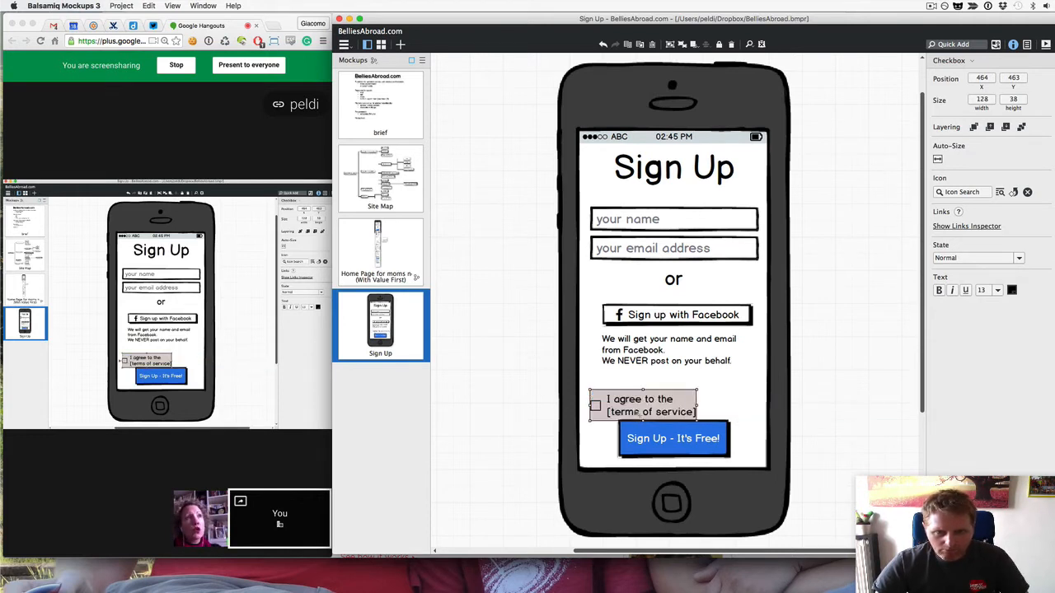
pyautogui.moveTo(638, 414); pyautogui.dragTo(657, 416)
pyautogui.doubleClick(635, 400)
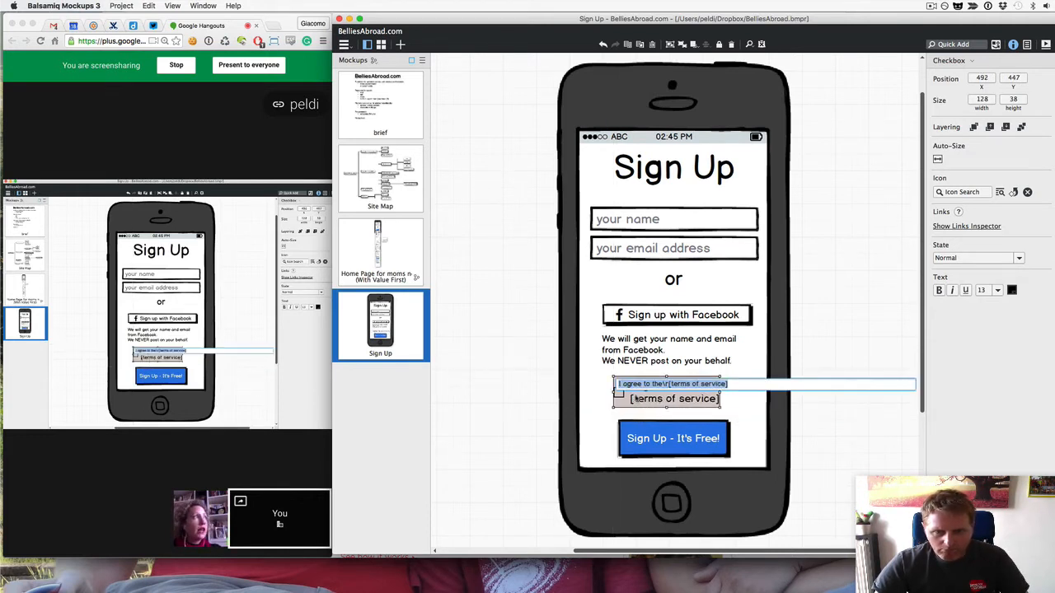
pyautogui.press('Return')
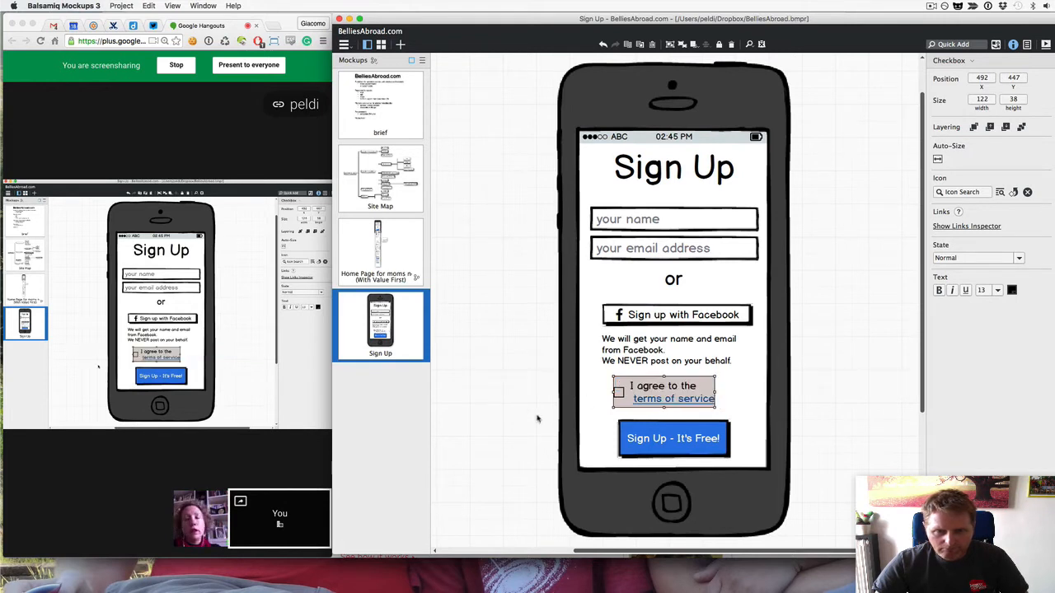
pyautogui.click(540, 420)
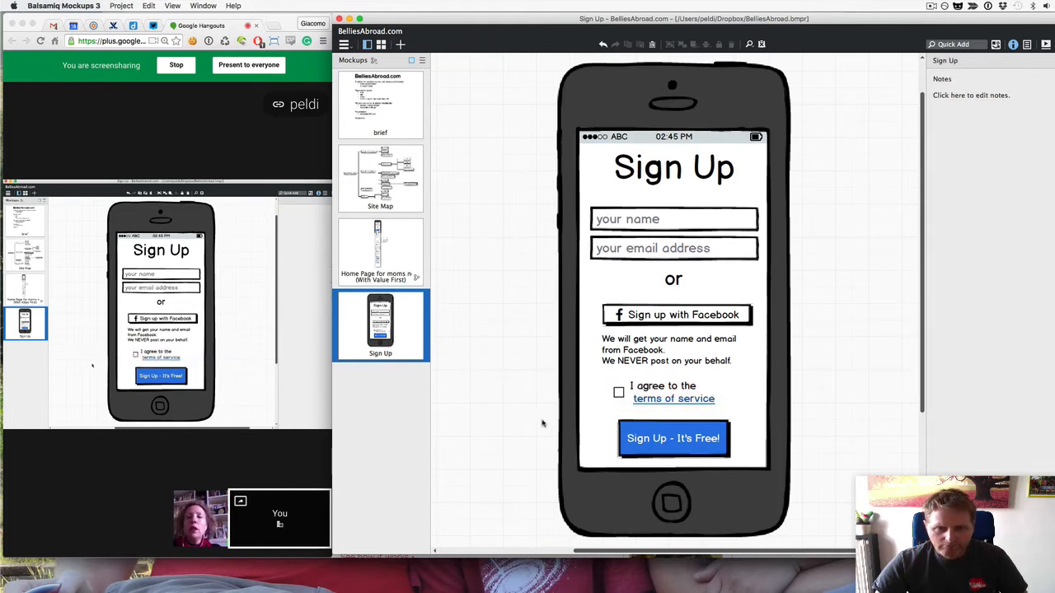
# Step: Shorten the blue button's label to "Sign Up" and reduce its height to 30
pyautogui.doubleClick(649, 437)
pyautogui.moveTo(646, 428); pyautogui.dragTo(725, 431)
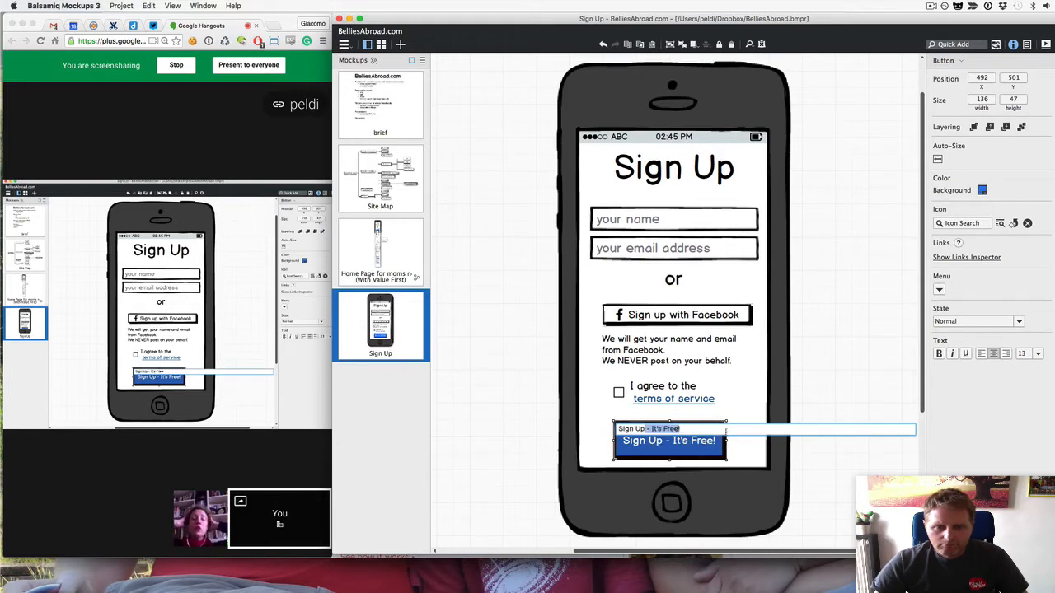
pyautogui.press('BackSpace')
pyautogui.press('Return')
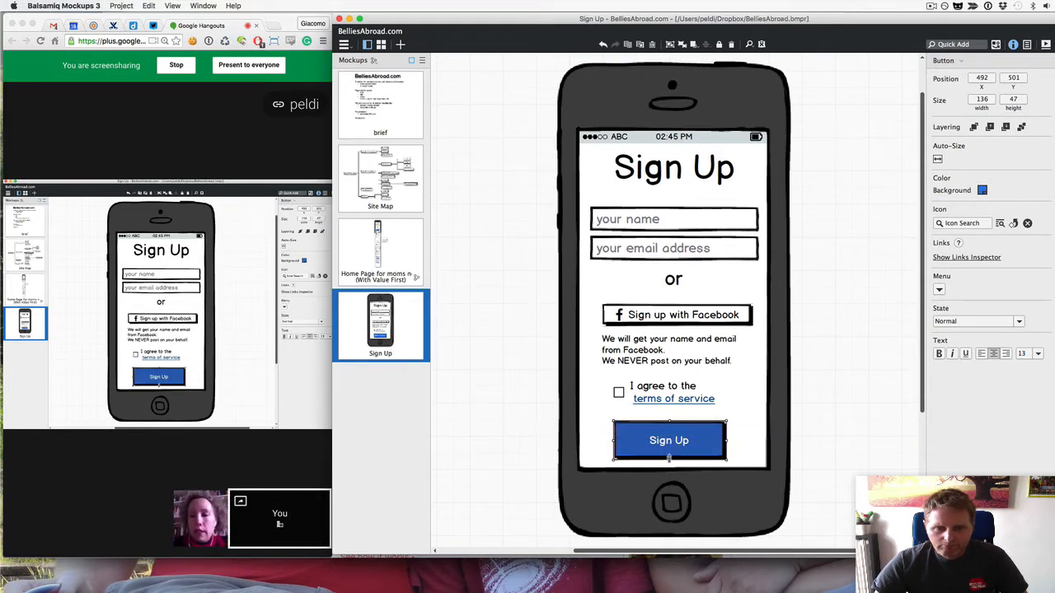
pyautogui.moveTo(668, 458); pyautogui.dragTo(656, 446)
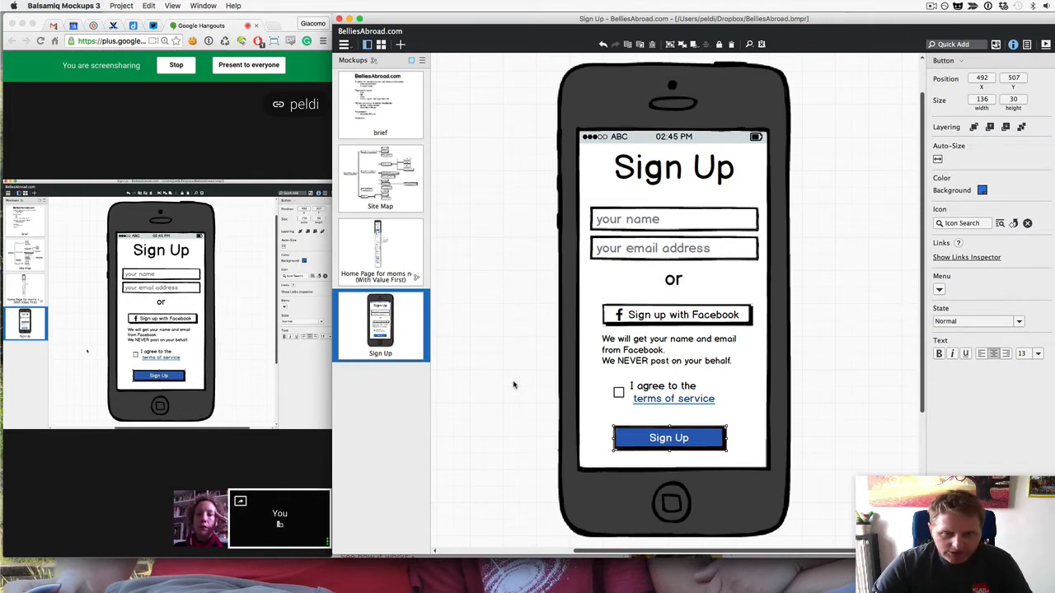
# Step: Move the "or" subtitle slightly down to Y 324 and group the Facebook button with the note beneath it
pyautogui.moveTo(678, 279); pyautogui.dragTo(677, 284)
pyautogui.click(494, 280)
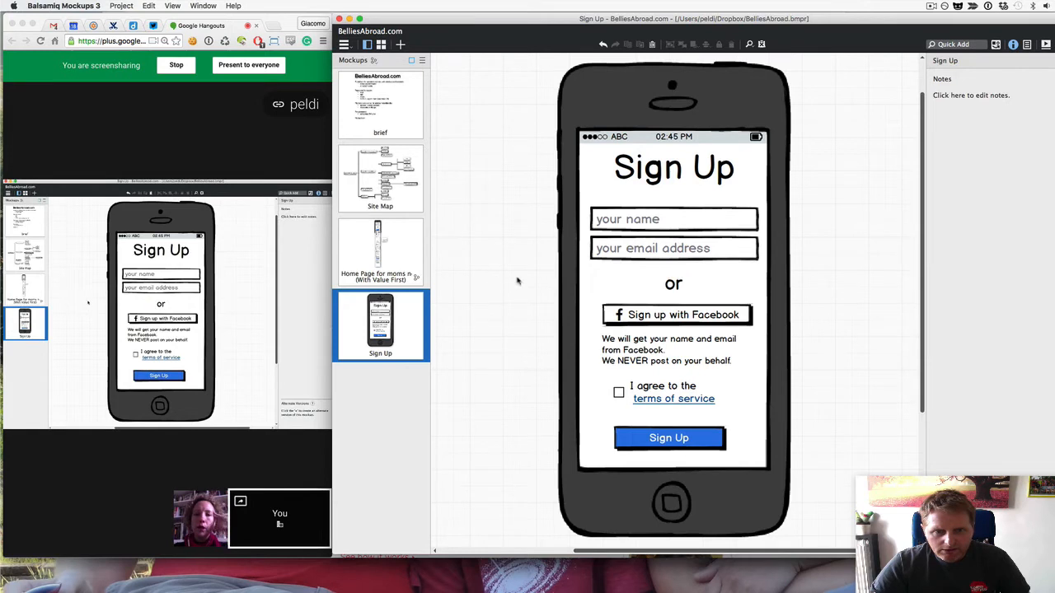
pyautogui.moveTo(517, 281); pyautogui.dragTo(813, 384)
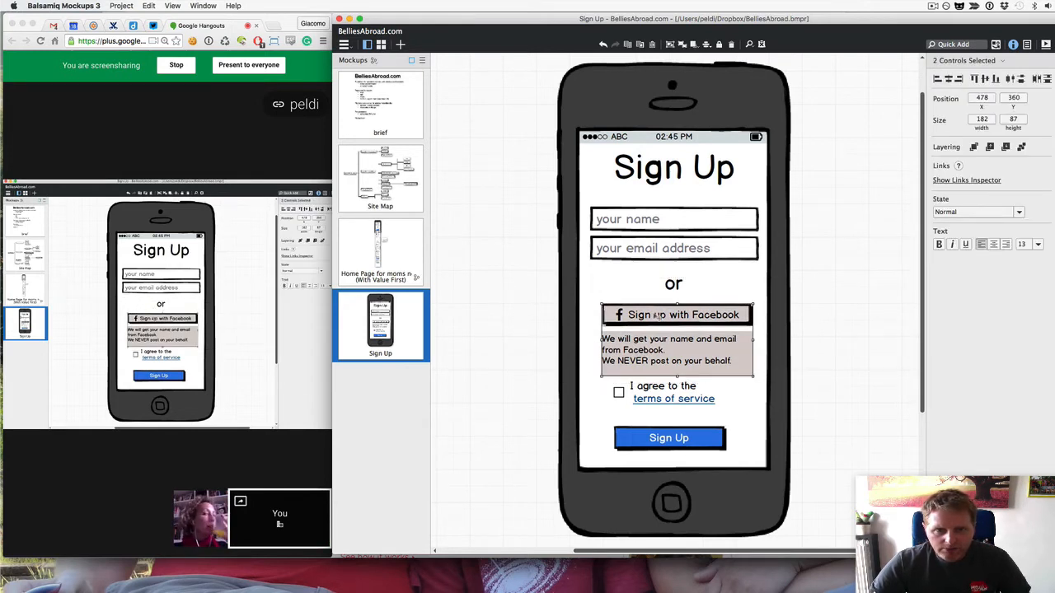
pyautogui.press('super+g')
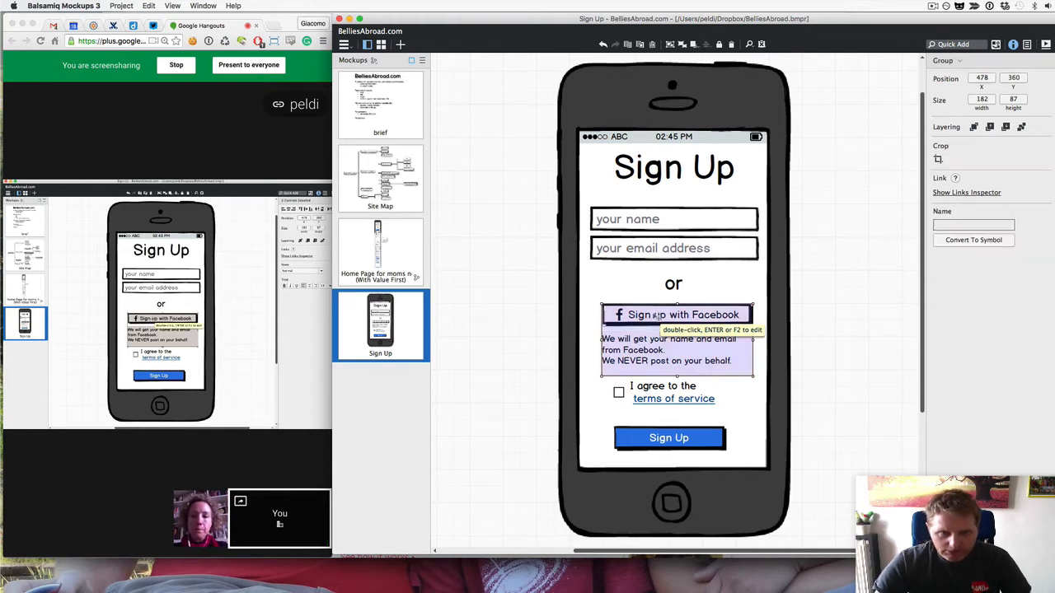
# Step: Group the name and email fields and swap the two groups, with Facebook above "or" and the fields below it
pyautogui.moveTo(656, 317); pyautogui.dragTo(633, 356)
pyautogui.keyDown('shift'); pyautogui.click(630, 254); pyautogui.keyUp('shift')
pyautogui.press('super+g')
pyautogui.moveTo(720, 252); pyautogui.dragTo(636, 230)
# Step: Inside the Facebook group, widen the note to 199 and resize the Facebook button to 200 by 34
pyautogui.doubleClick(624, 238)
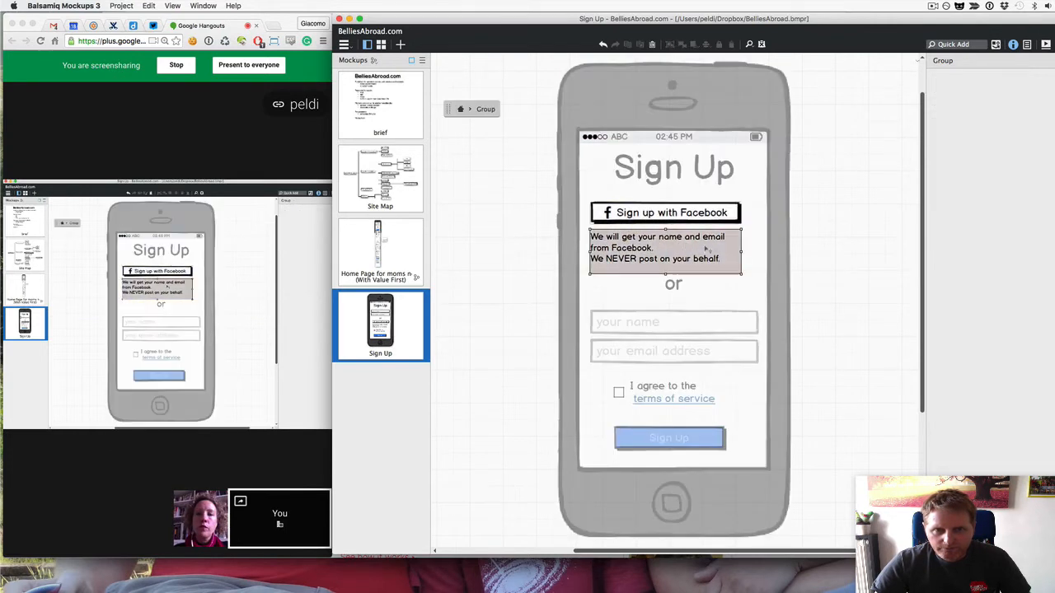
pyautogui.moveTo(742, 250); pyautogui.dragTo(758, 251)
pyautogui.click(733, 212)
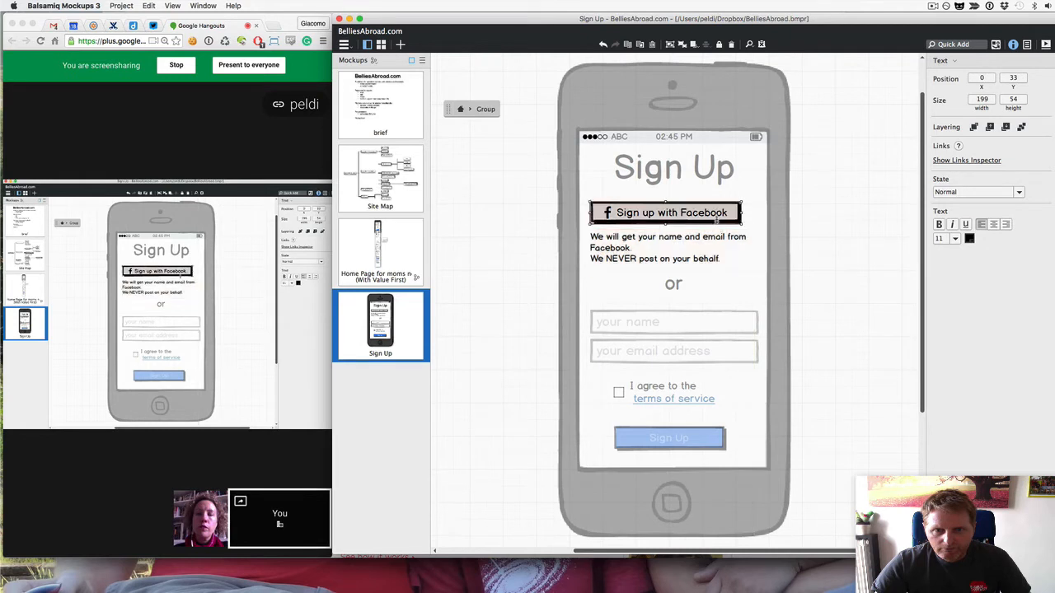
pyautogui.moveTo(739, 212); pyautogui.dragTo(756, 213)
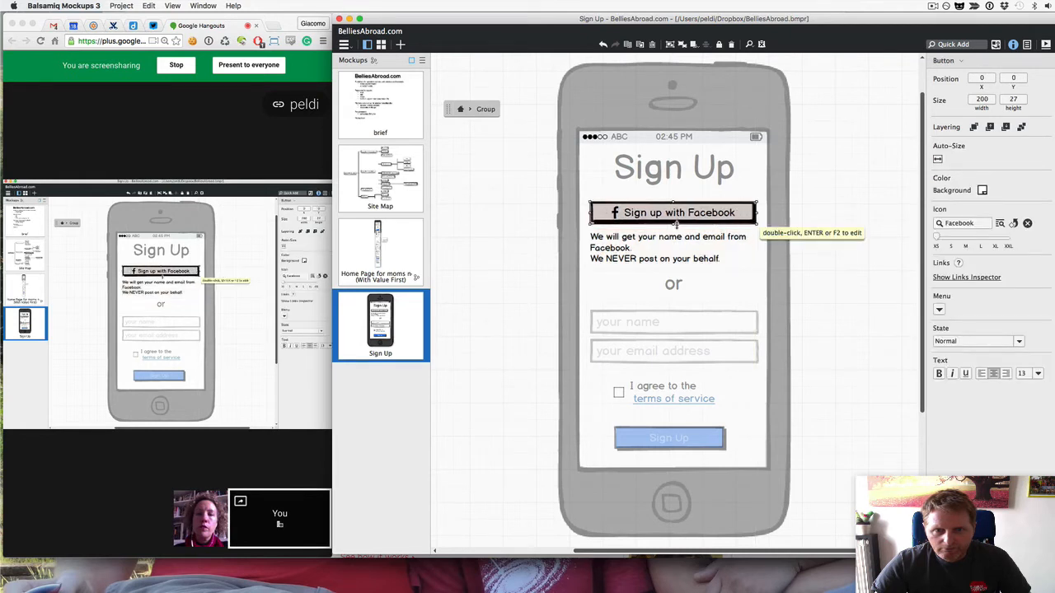
pyautogui.click(661, 260)
pyautogui.click(700, 216)
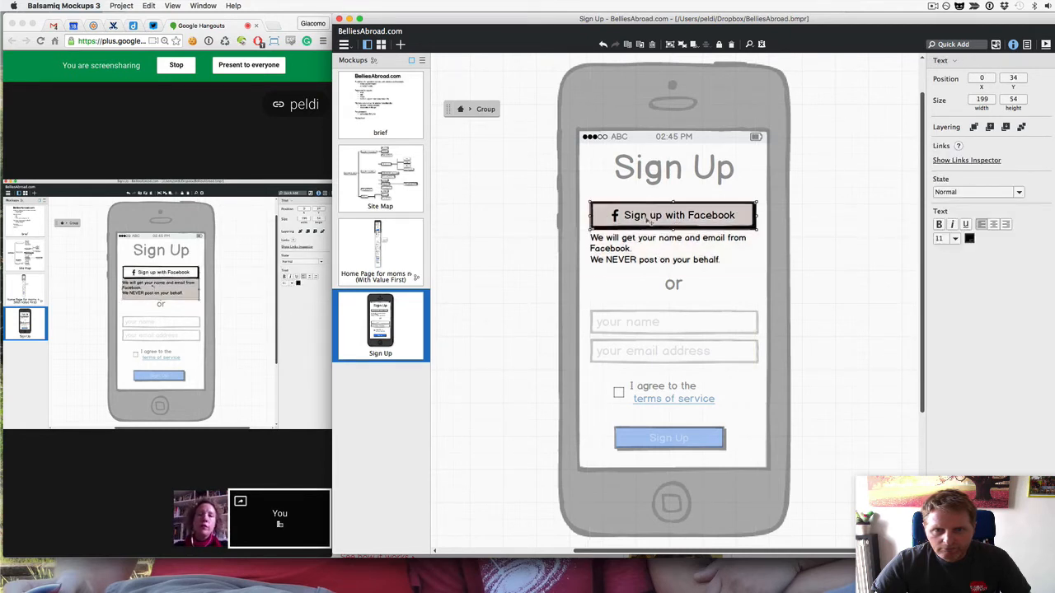
# Step: Set the Facebook button's background to blue (2b78e4) and lower the note beneath it to Y 40
pyautogui.click(982, 191)
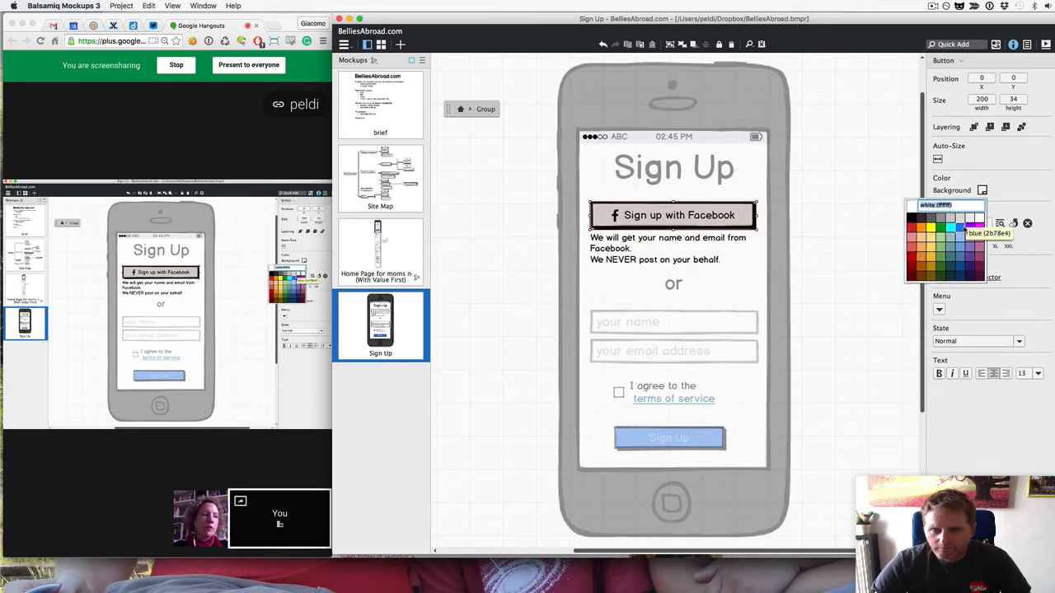
pyautogui.click(966, 228)
pyautogui.click(644, 247)
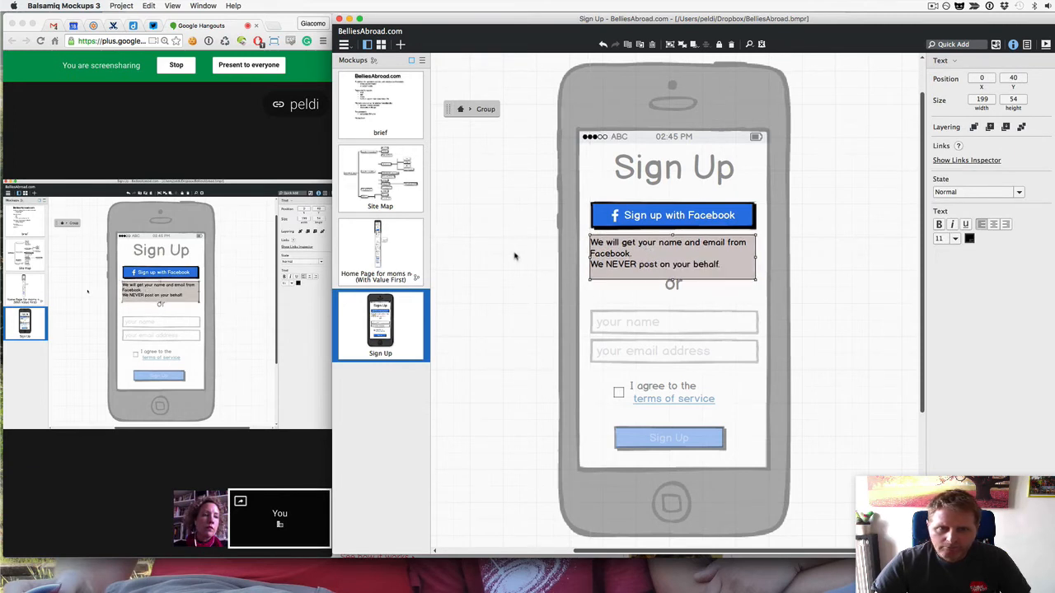
# Step: Remove the line break before "We NEVER post on your behalf." in the Facebook note so it runs as one paragraph
pyautogui.doubleClick(651, 262)
pyautogui.click(787, 247)
pyautogui.press('Delete')
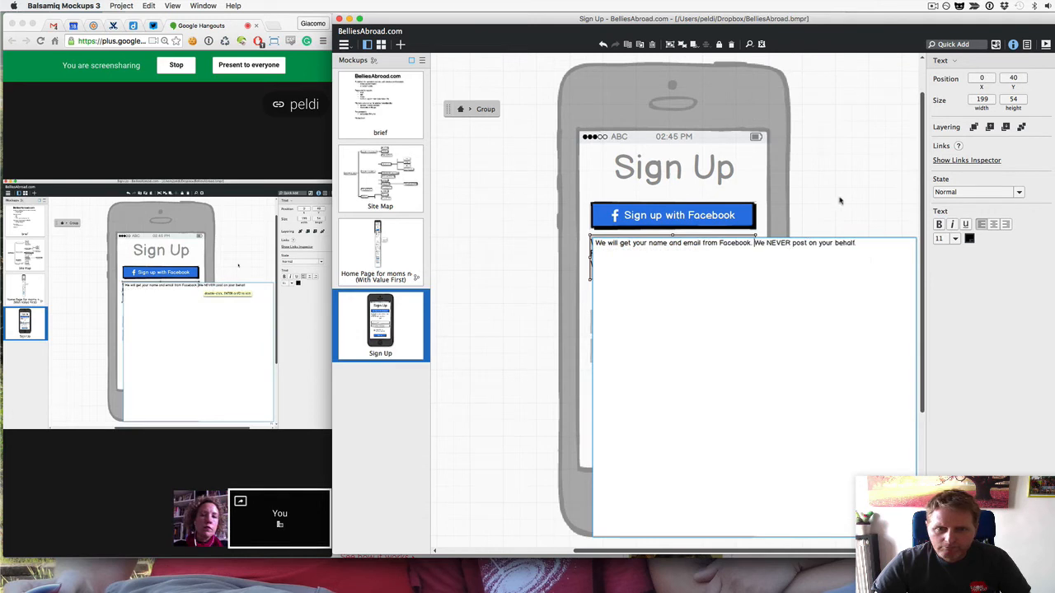
pyautogui.click(512, 246)
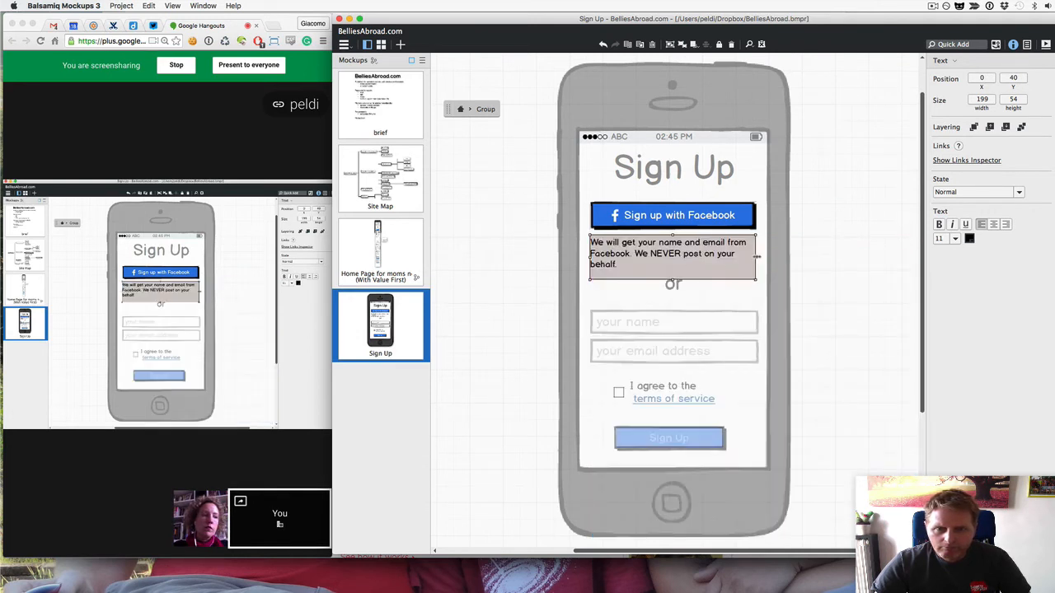
# Step: Resize the Facebook note to 203 by 33 with font size 10, and exit the group
pyautogui.moveTo(756, 257); pyautogui.dragTo(759, 257)
pyautogui.click(819, 228)
pyautogui.click(700, 237)
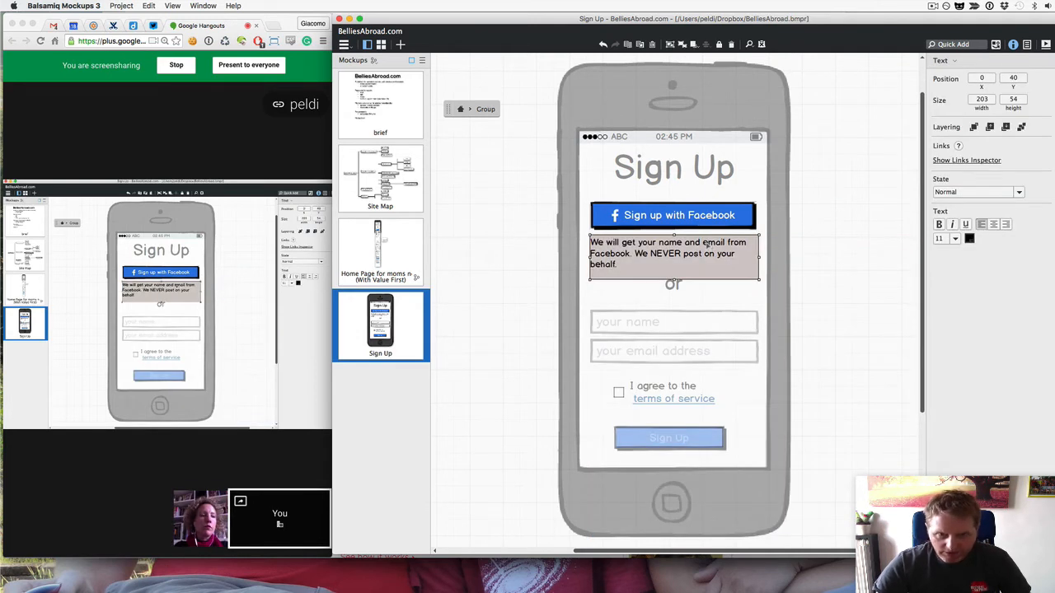
pyautogui.press('super+[')
pyautogui.moveTo(675, 280)
pyautogui.mouseDown()
pyautogui.moveTo(673, 268)
pyautogui.moveTo(671, 283)
pyautogui.mouseUp()
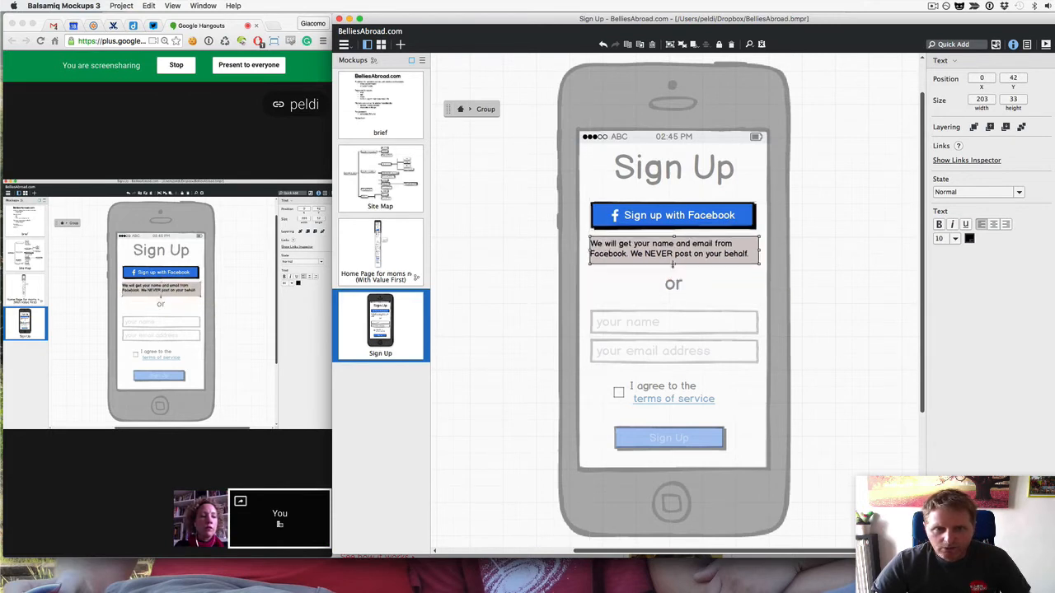
pyautogui.click(507, 272)
# Step: Move the group of name and email fields up to Y 359, closer to the "or" subtitle
pyautogui.click(666, 284)
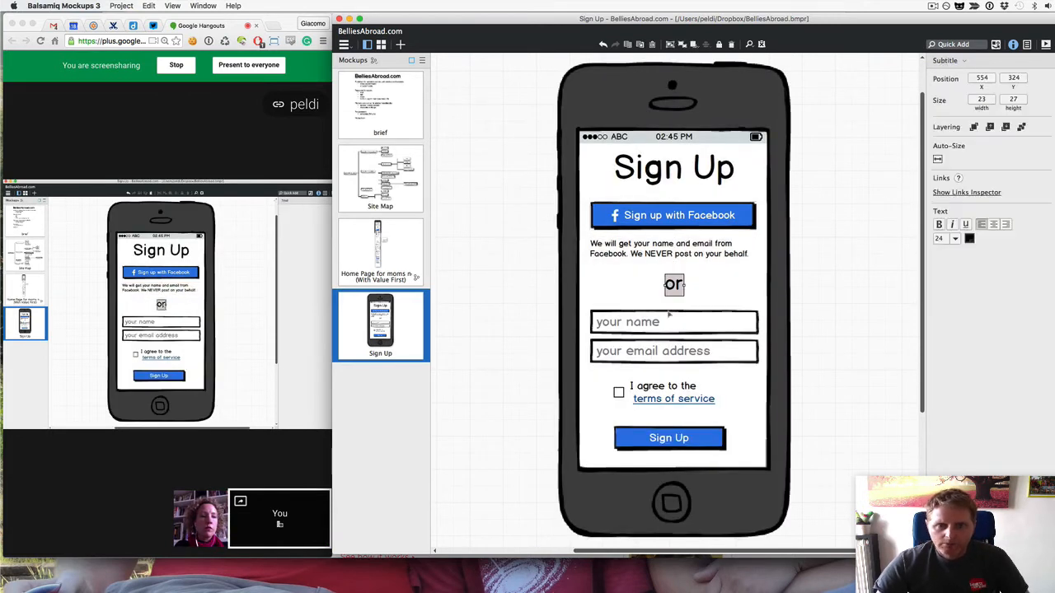
pyautogui.click(671, 320)
pyautogui.moveTo(671, 320); pyautogui.dragTo(676, 314)
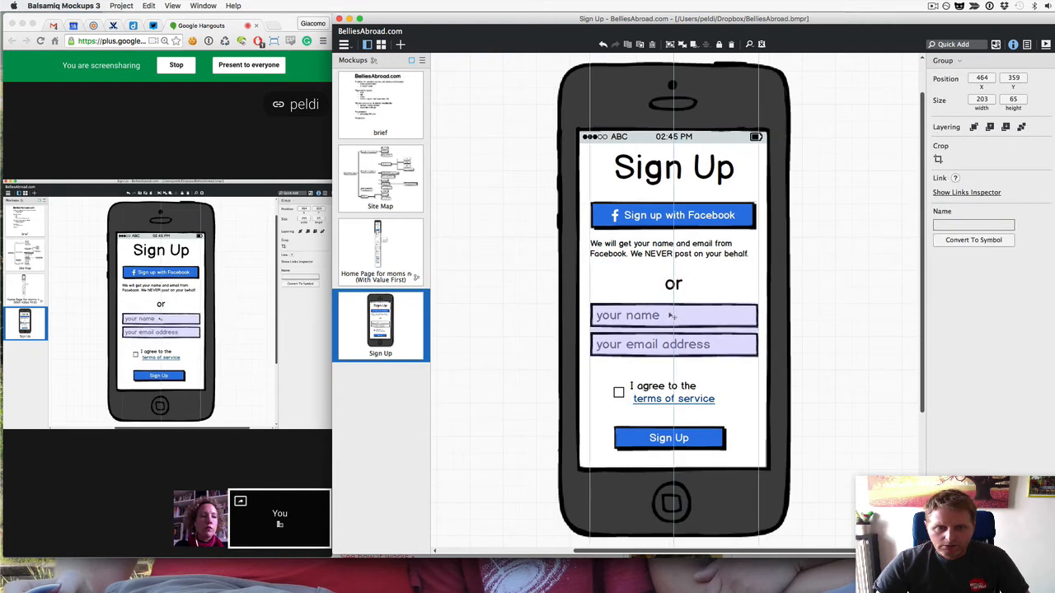
# Step: Move the terms checkbox to X 464 and remove the line break before "terms of service" so its label runs on one line
pyautogui.click(652, 402)
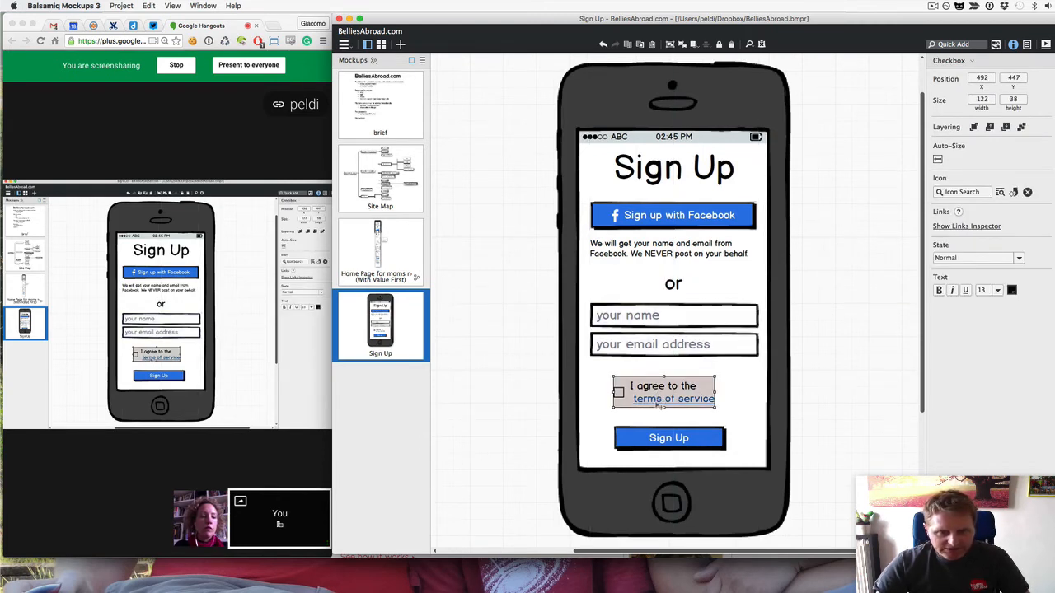
pyautogui.moveTo(653, 403); pyautogui.dragTo(632, 401)
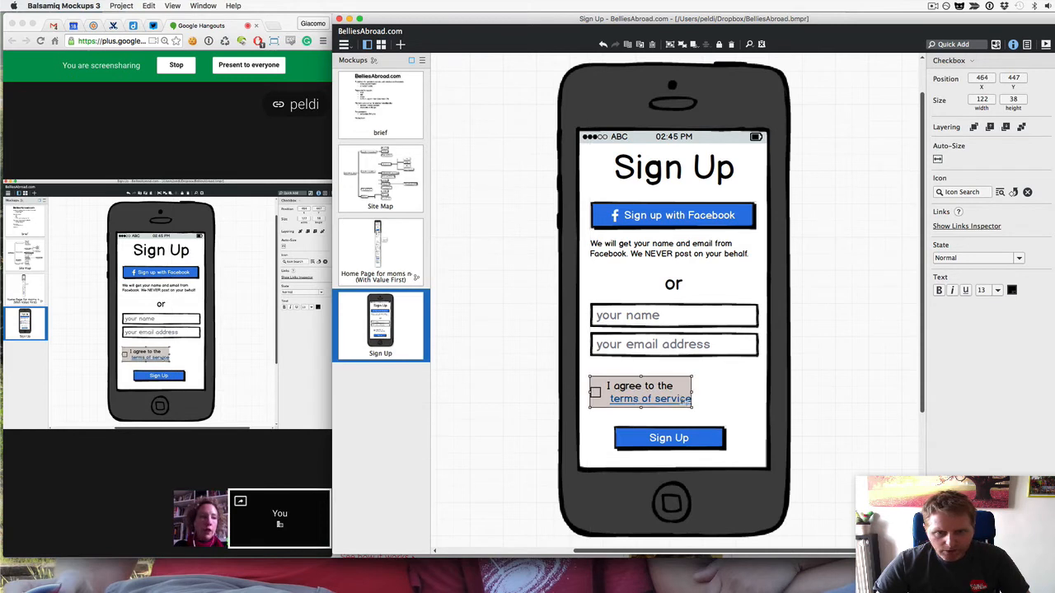
pyautogui.doubleClick(632, 400)
pyautogui.click(643, 384)
pyautogui.press('BackSpace')
pyautogui.press('BackSpace')
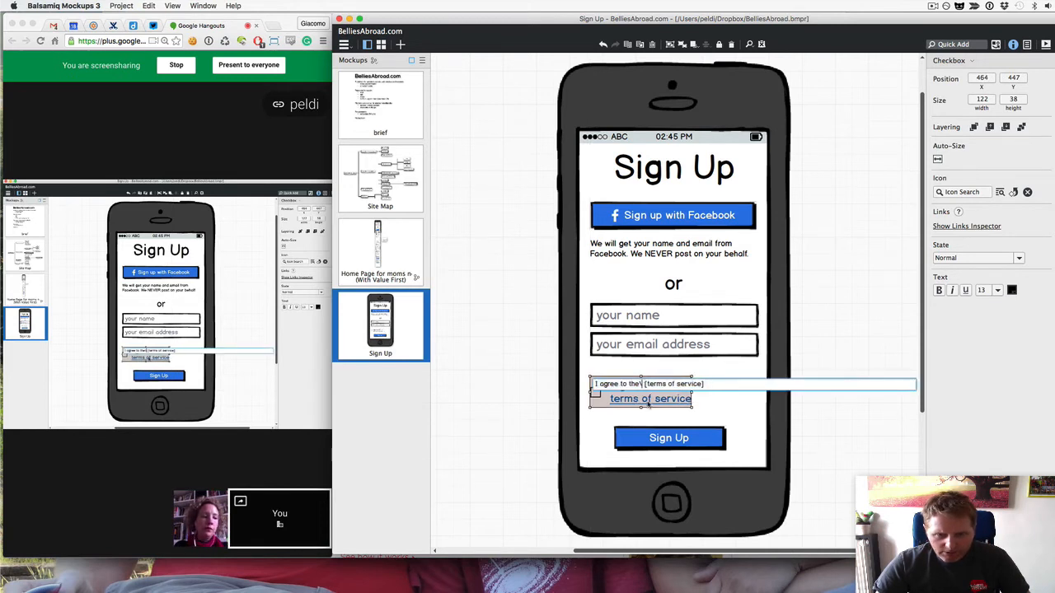
pyautogui.press('Return')
pyautogui.click(506, 402)
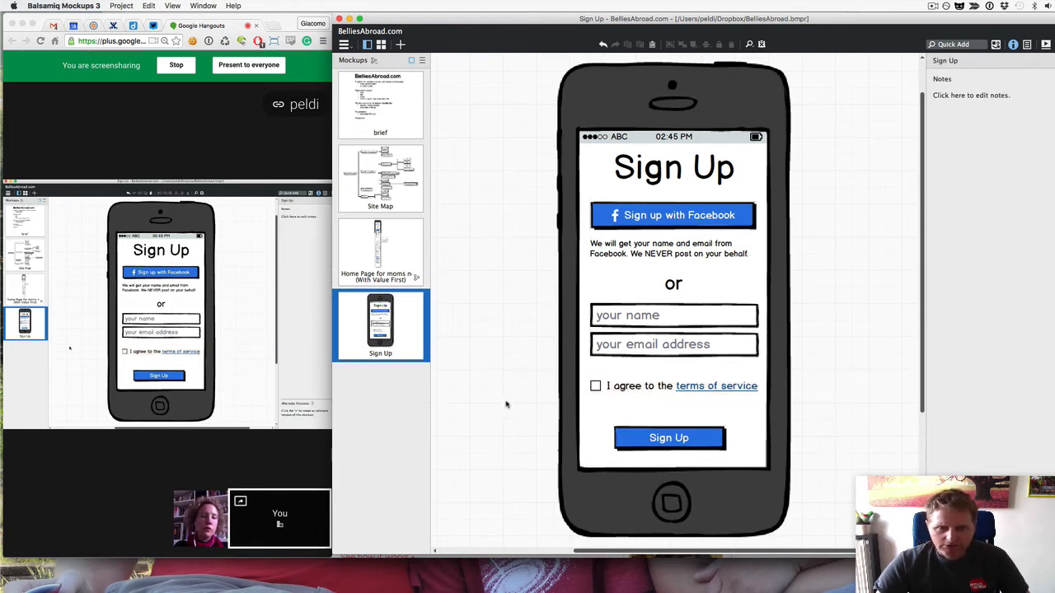
# Step: Align the Sign Up button with the fields at X 464, Y 491 and enlarge it to 203 by 54
pyautogui.moveTo(619, 437); pyautogui.dragTo(622, 430)
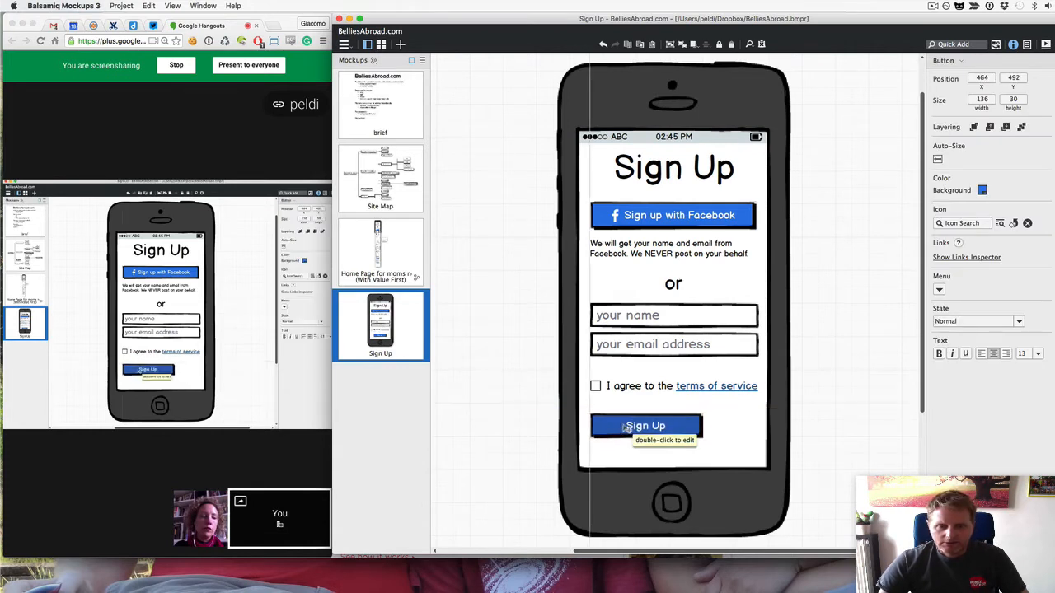
pyautogui.moveTo(706, 439); pyautogui.dragTo(760, 457)
pyautogui.moveTo(677, 453); pyautogui.dragTo(678, 452)
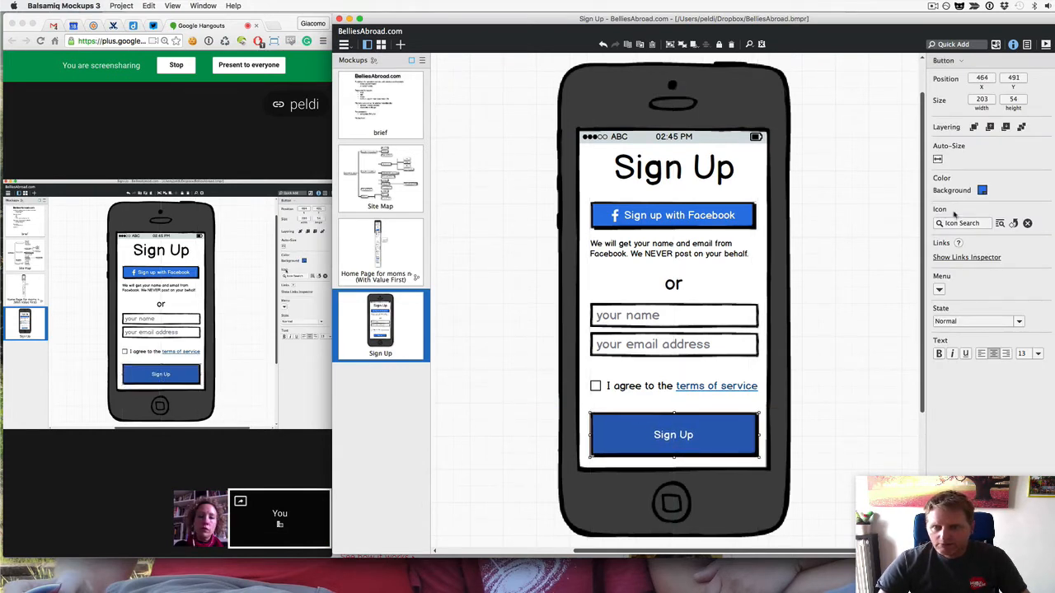
# Step: Try the Disabled state on the large Sign Up button, and set it back to Normal
pyautogui.click(962, 321)
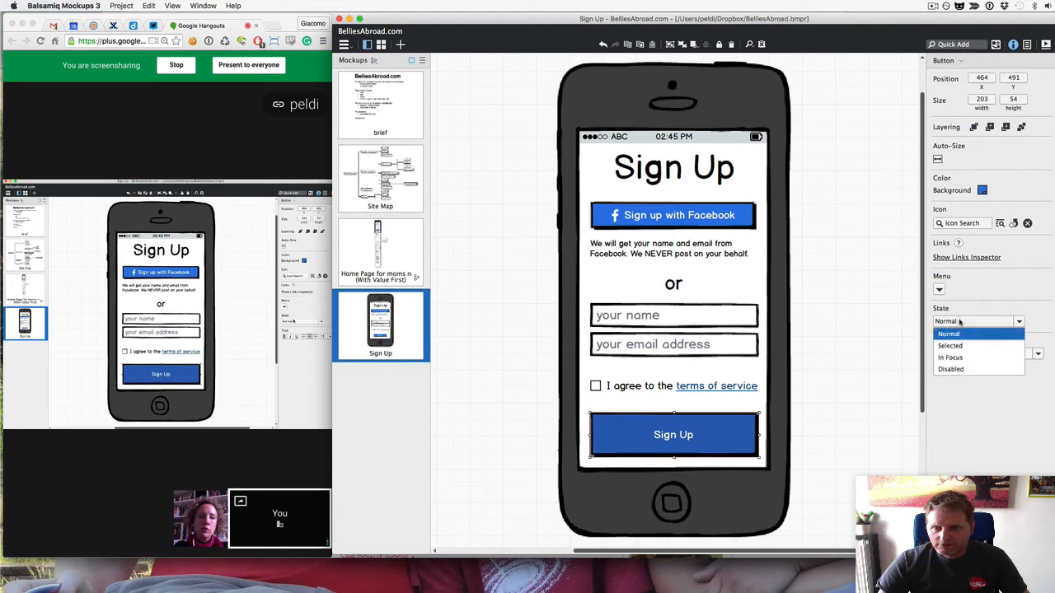
pyautogui.click(950, 369)
pyautogui.click(762, 398)
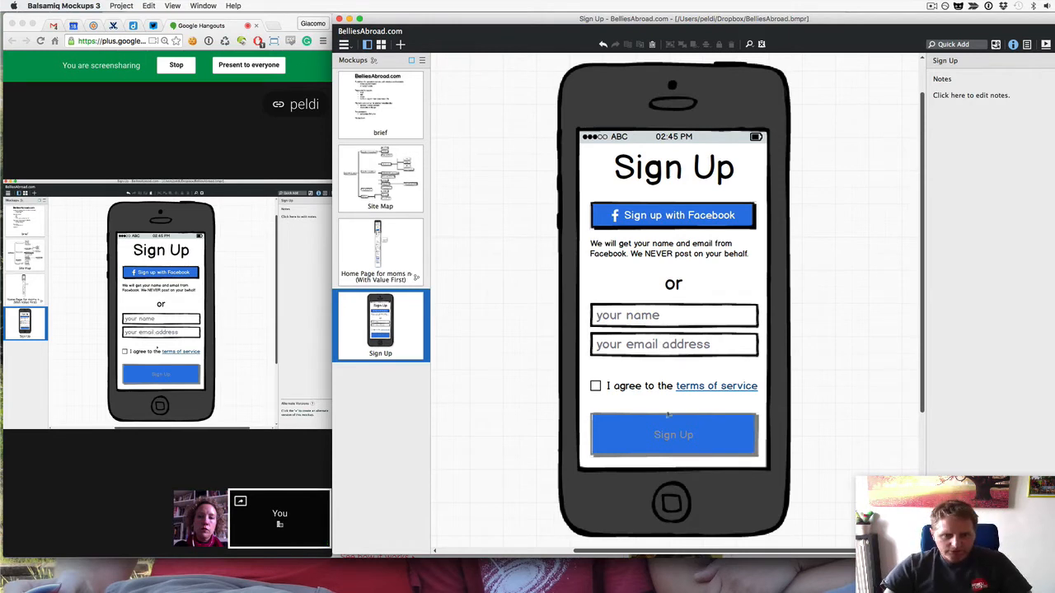
pyautogui.click(671, 431)
pyautogui.click(954, 322)
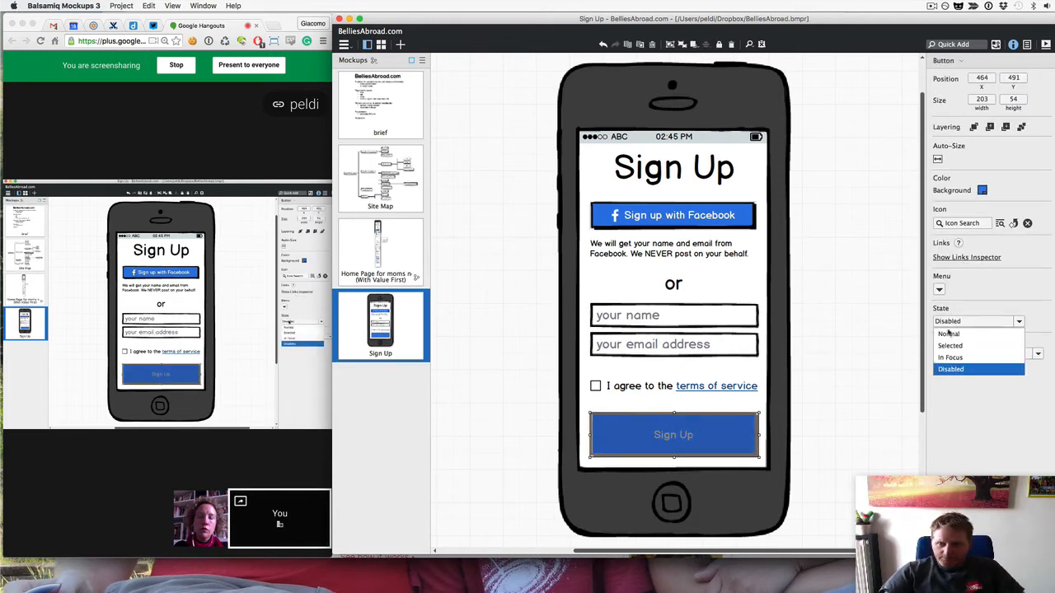
pyautogui.click(947, 334)
pyautogui.click(884, 334)
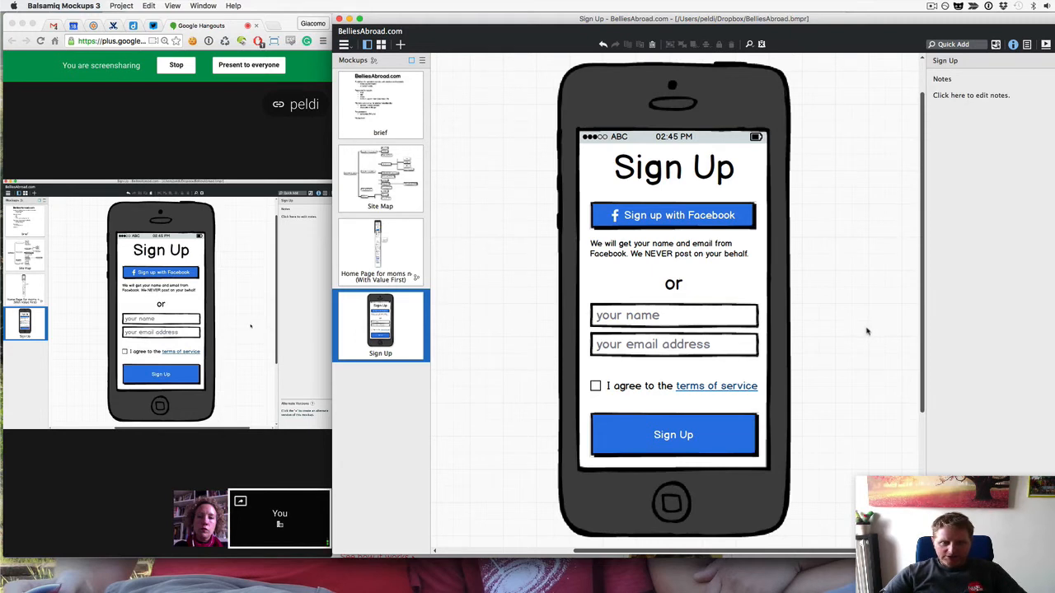
# Step: Lower the terms checkbox to Y 453, closer to the Sign Up button
pyautogui.moveTo(685, 387); pyautogui.dragTo(685, 397)
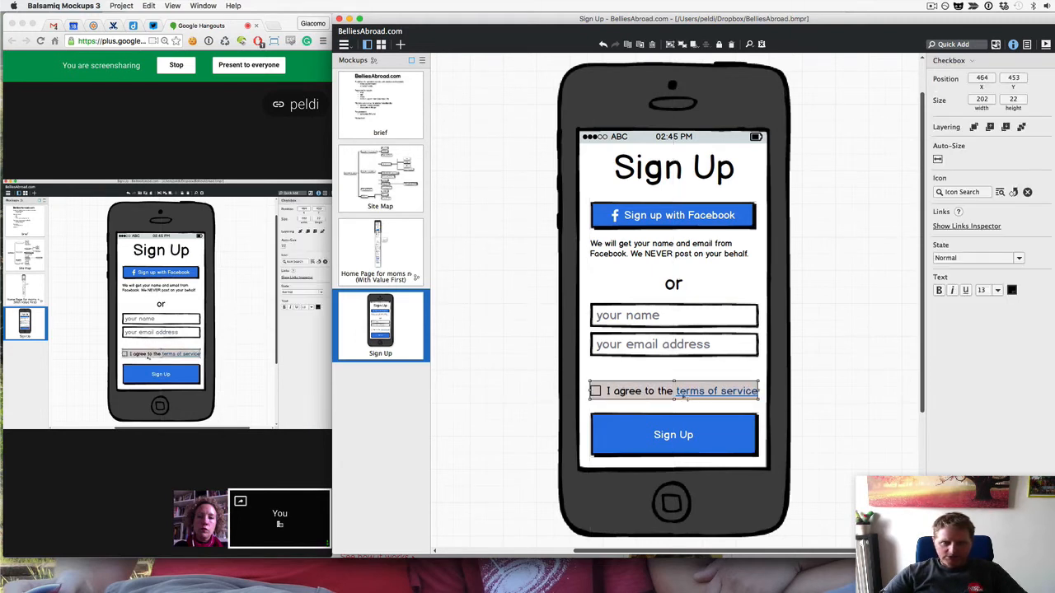
pyautogui.click(814, 385)
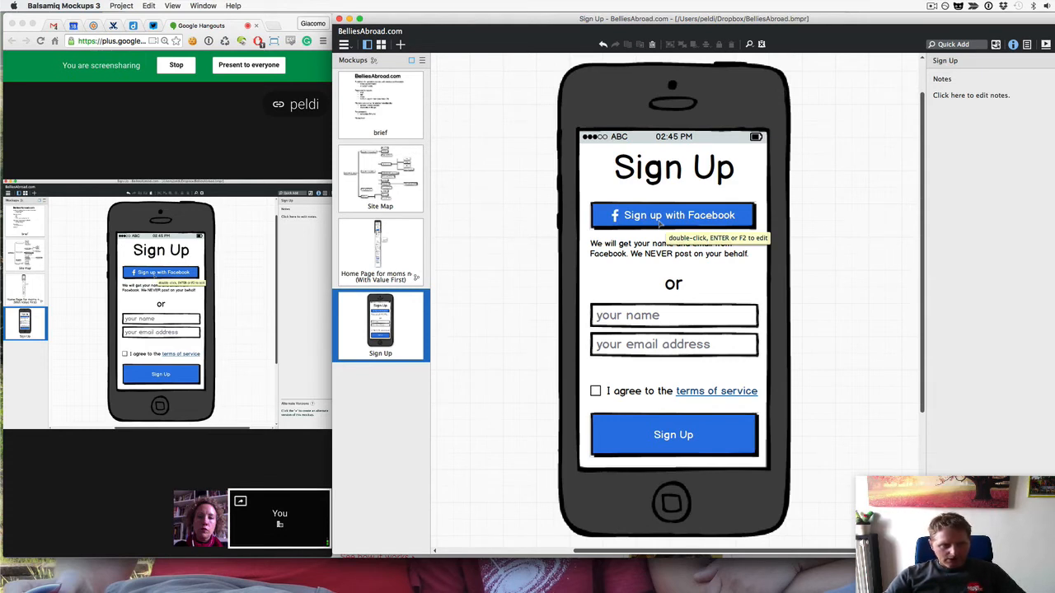
# Step: Switch to Google Hangouts to show the client's video in the large view, and return to the Balsamiq mockup
pyautogui.click(643, 346)
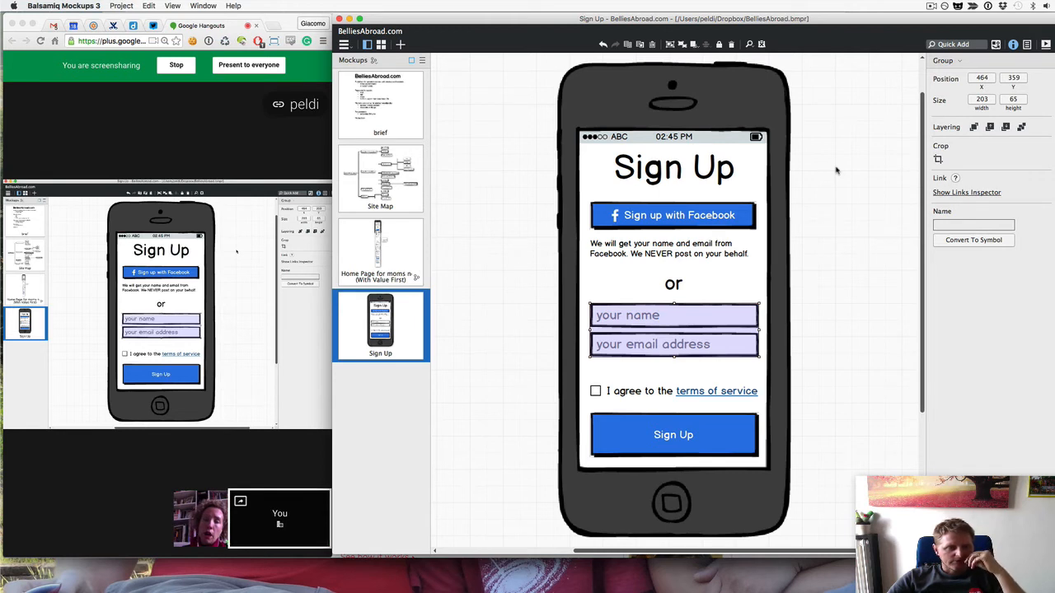
pyautogui.click(262, 525)
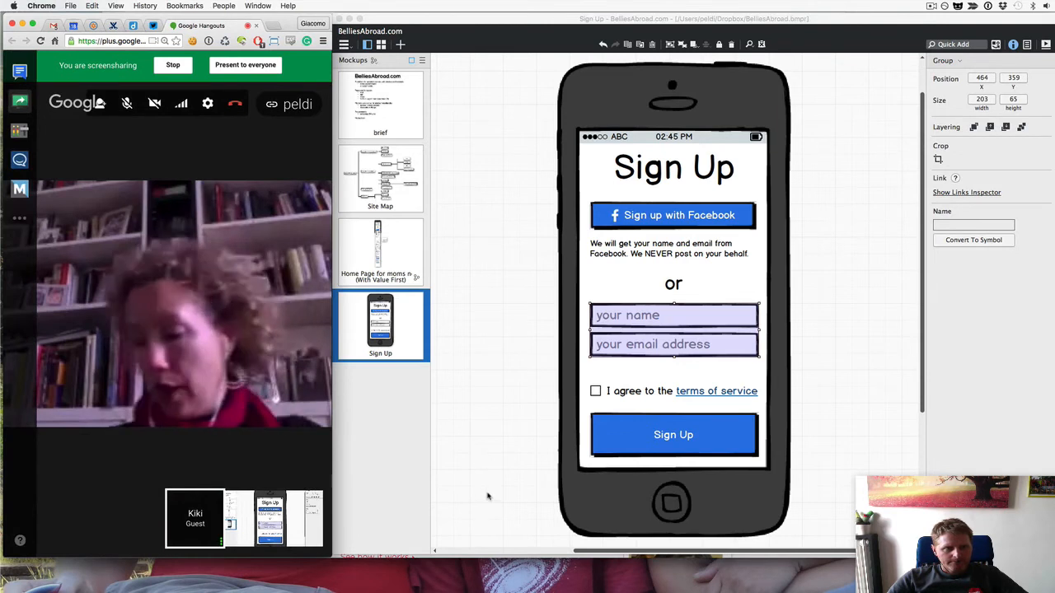
pyautogui.click(487, 496)
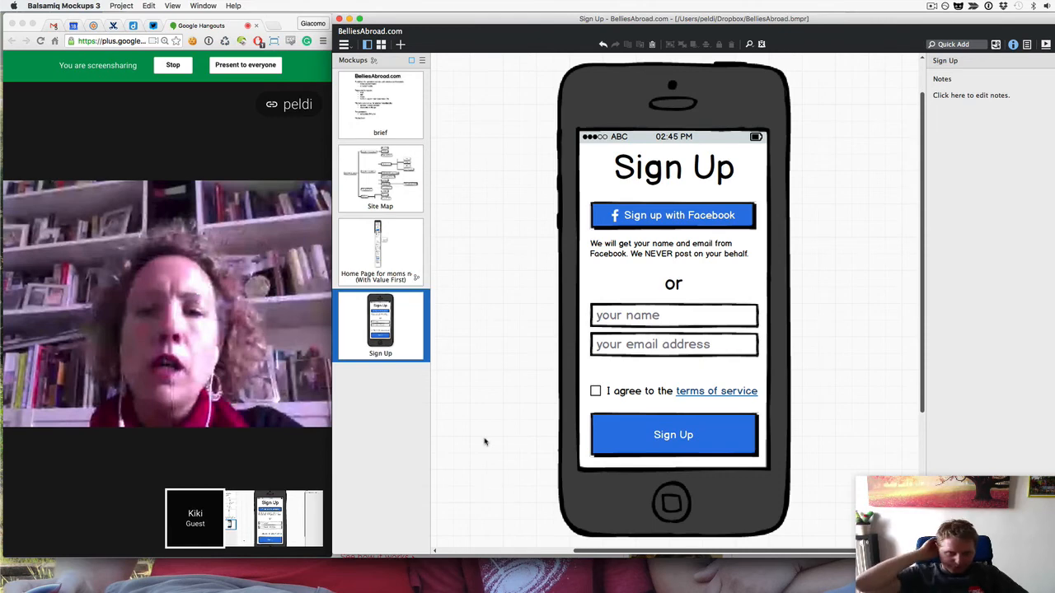
# Step: Duplicate the entire Sign Up phone screen with all its controls to the right of the original, level with it at X 845
pyautogui.press('super+minus')
pyautogui.press('super+minus')
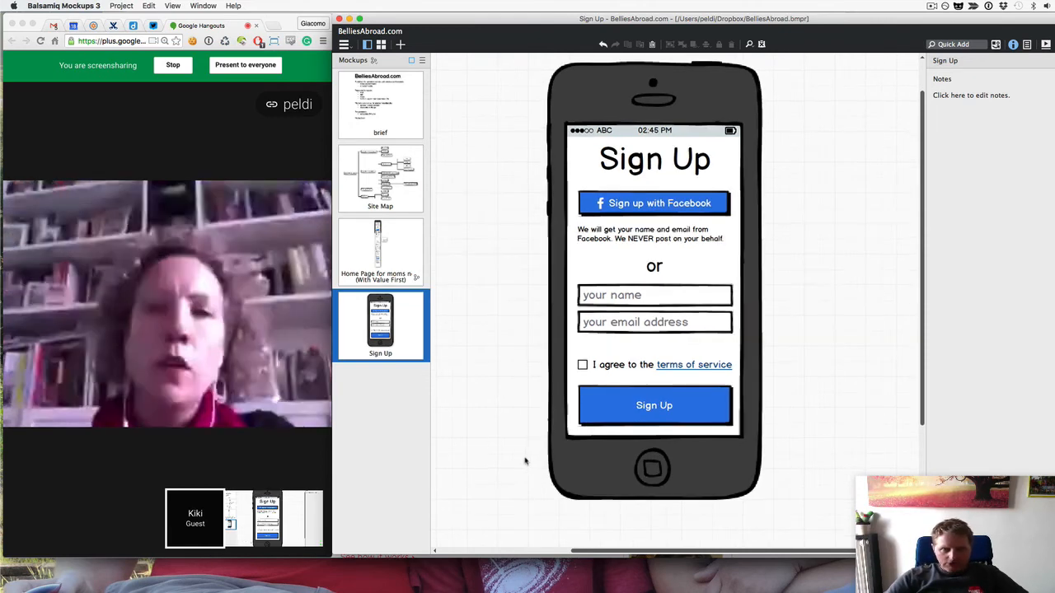
pyautogui.scroll(2, 509, 413)
pyautogui.moveTo(485, 83); pyautogui.dragTo(725, 398)
pyautogui.moveTo(616, 290); pyautogui.dragTo(826, 283)
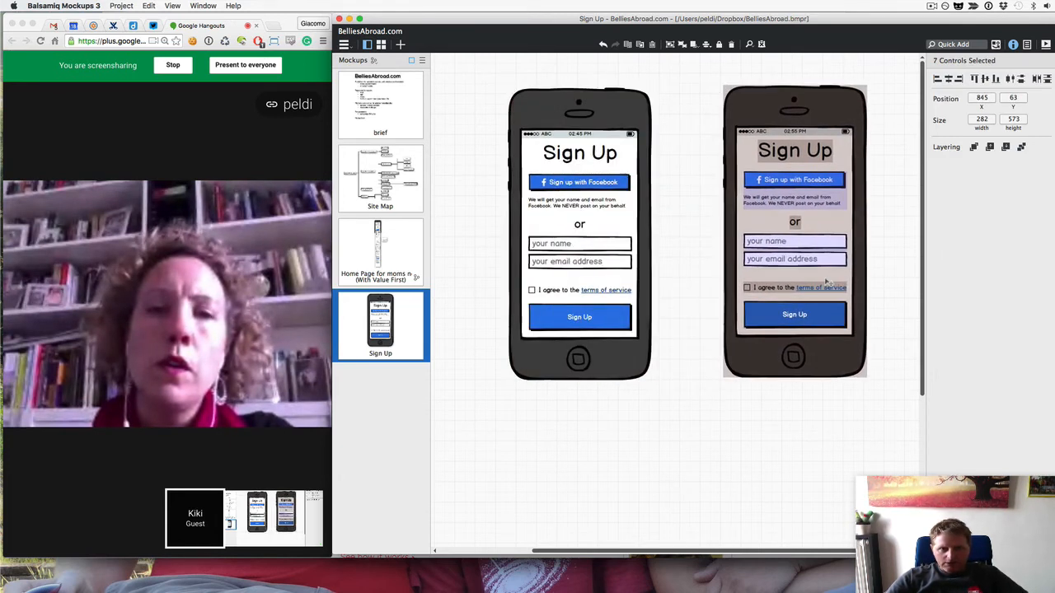
pyautogui.click(695, 431)
# Step: Change the duplicated screen's title to "Almost There!"
pyautogui.doubleClick(782, 153)
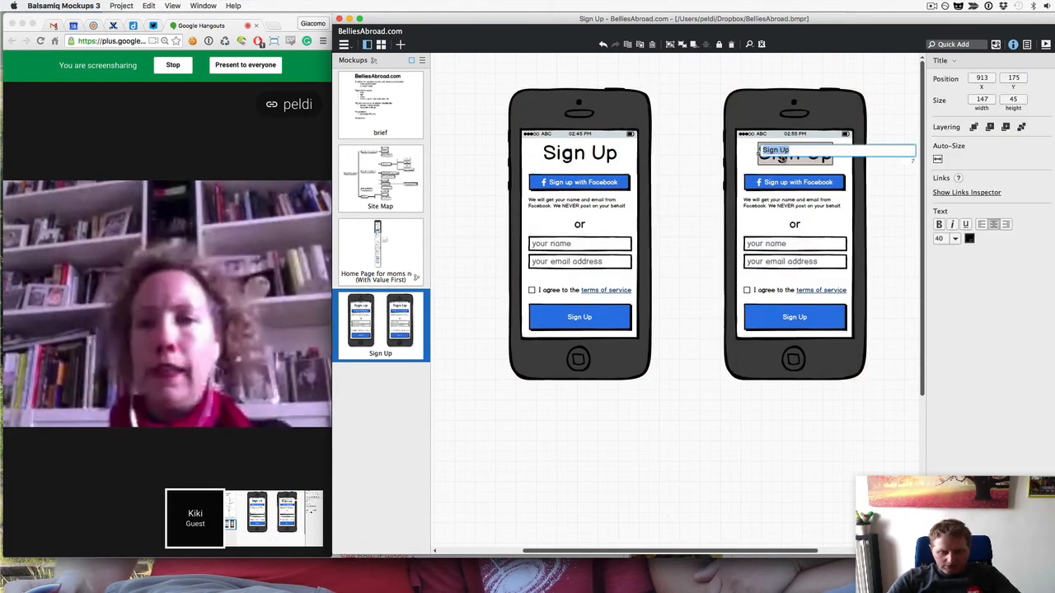
pyautogui.write('Check your')
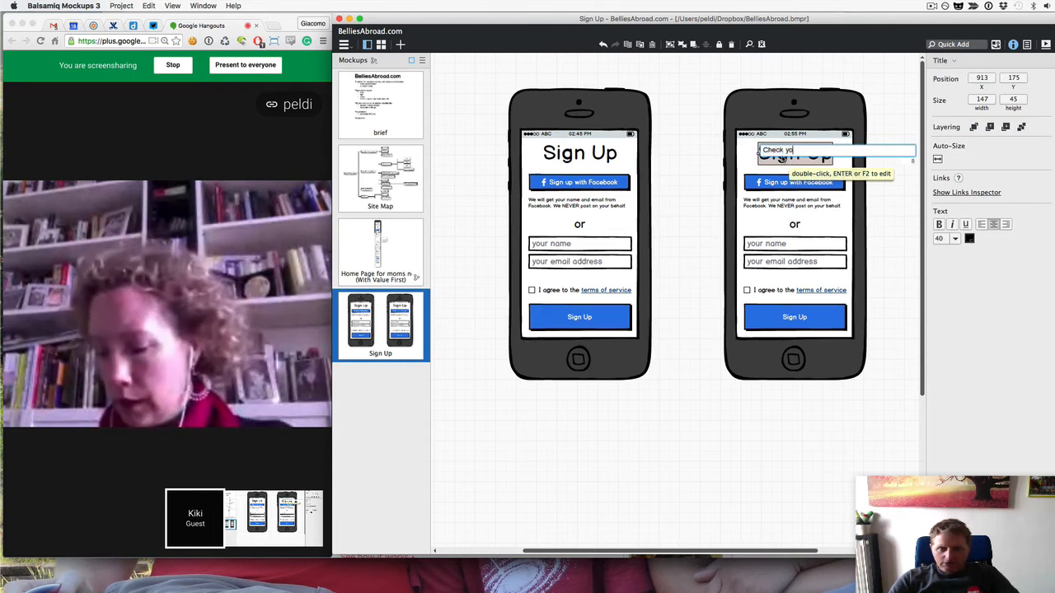
pyautogui.press('super+a')
pyautogui.write('Almost ')
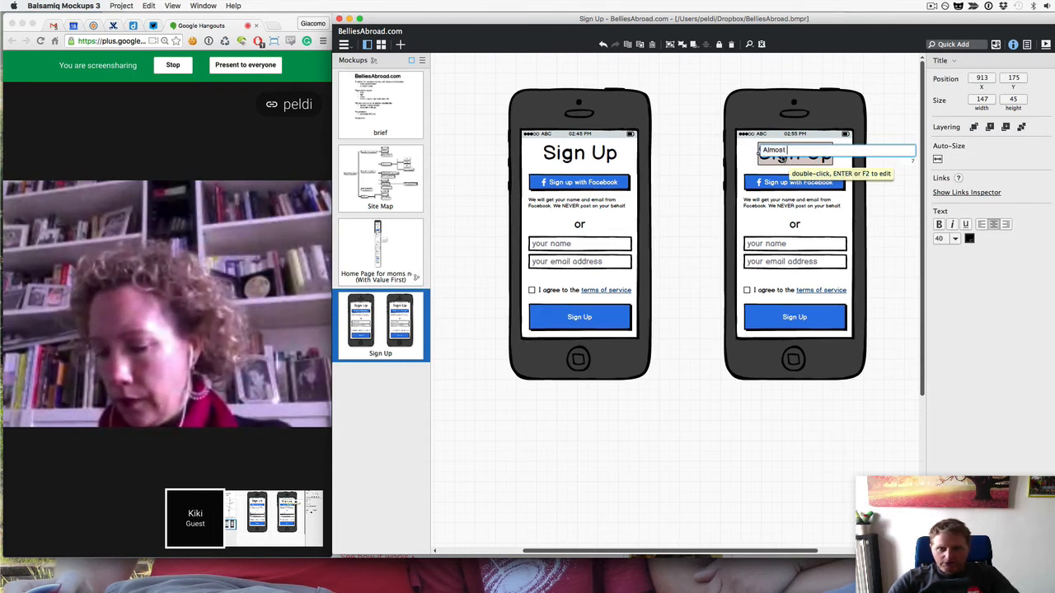
pyautogui.write('There!')
pyautogui.press('Return')
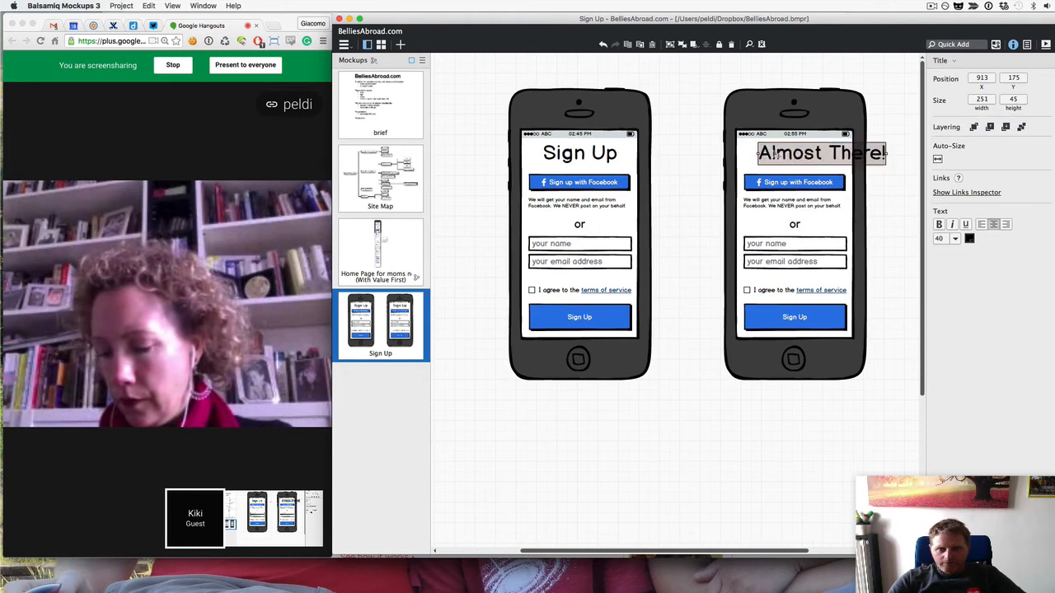
# Step: Reduce the "Almost There!" title's font size and move it to X 887, Y 183 so it fits inside the phone screen
pyautogui.press('super+[')
pyautogui.press('super+[')
pyautogui.press('super+[')
pyautogui.moveTo(812, 156); pyautogui.dragTo(800, 160)
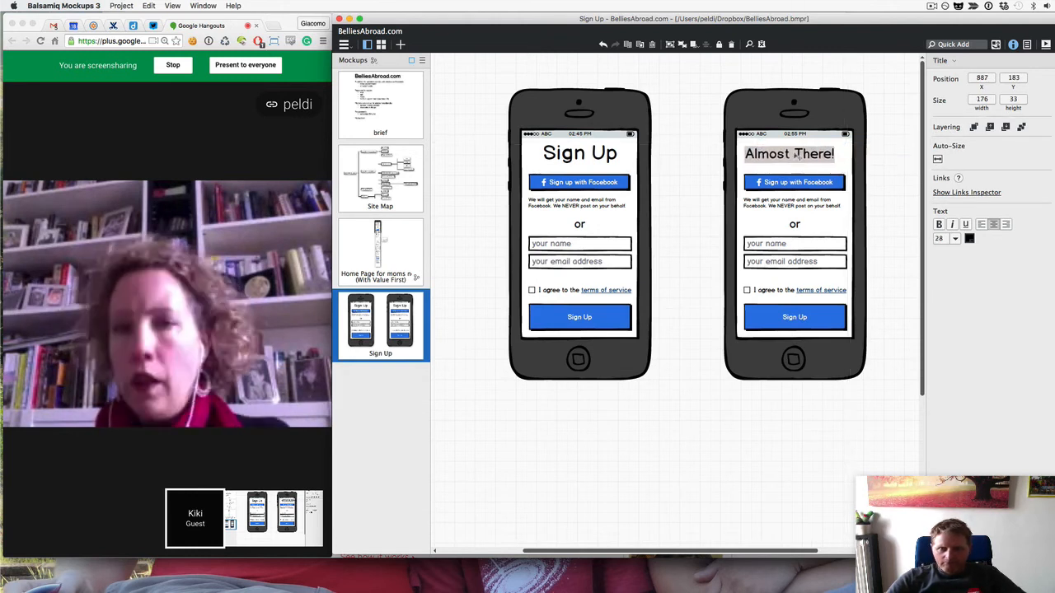
pyautogui.press('super+]')
# Step: Ungroup the Facebook button and its note on the "Almost There!" screen, and delete the button
pyautogui.click(778, 186)
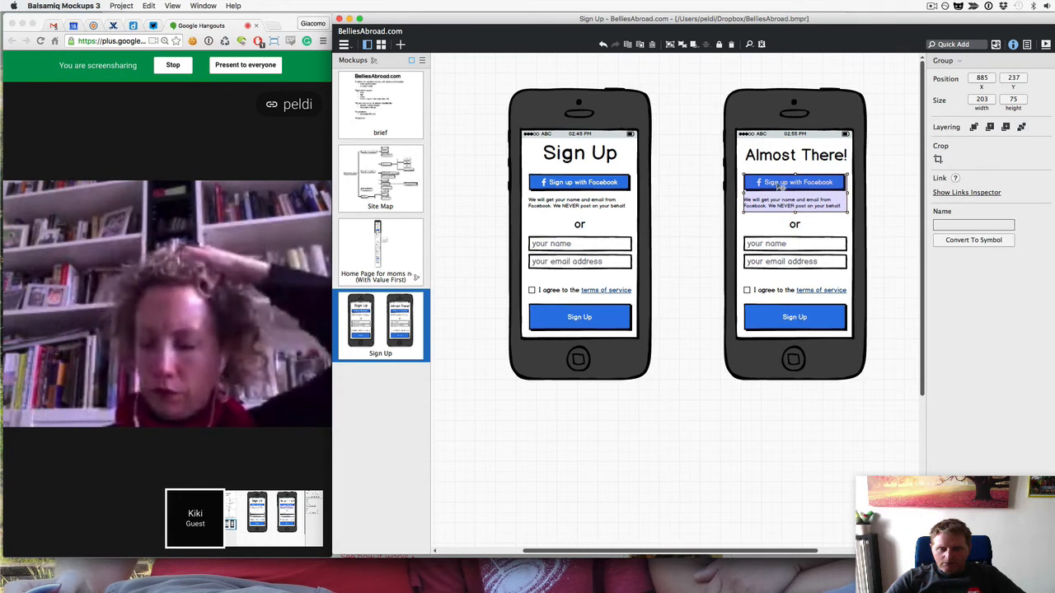
pyautogui.doubleClick(779, 186)
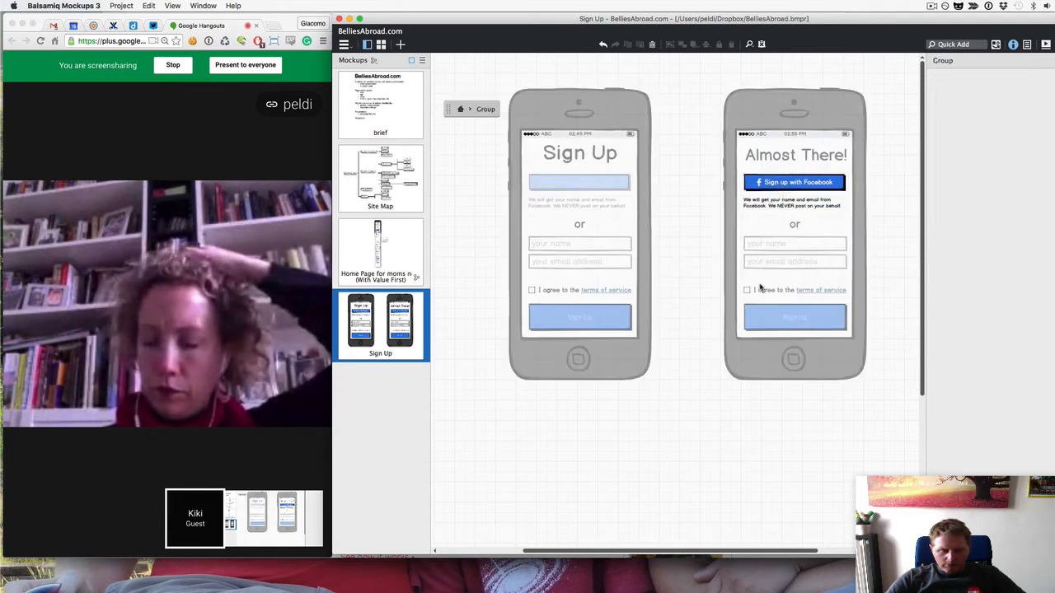
pyautogui.press('Escape')
pyautogui.click(768, 188)
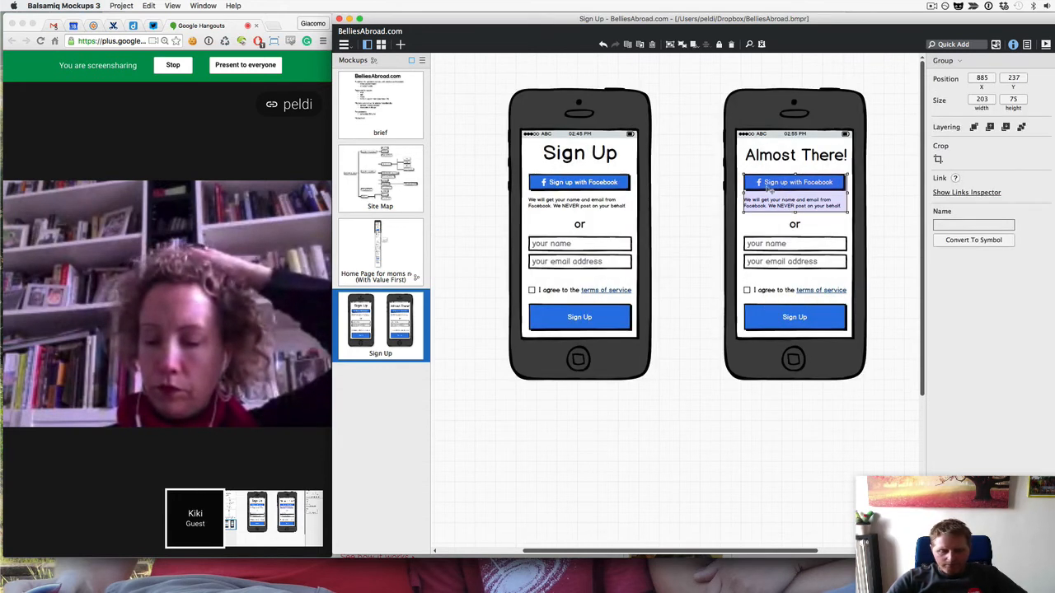
pyautogui.press('super+shift+g')
pyautogui.click(693, 183)
pyautogui.doubleClick(771, 185)
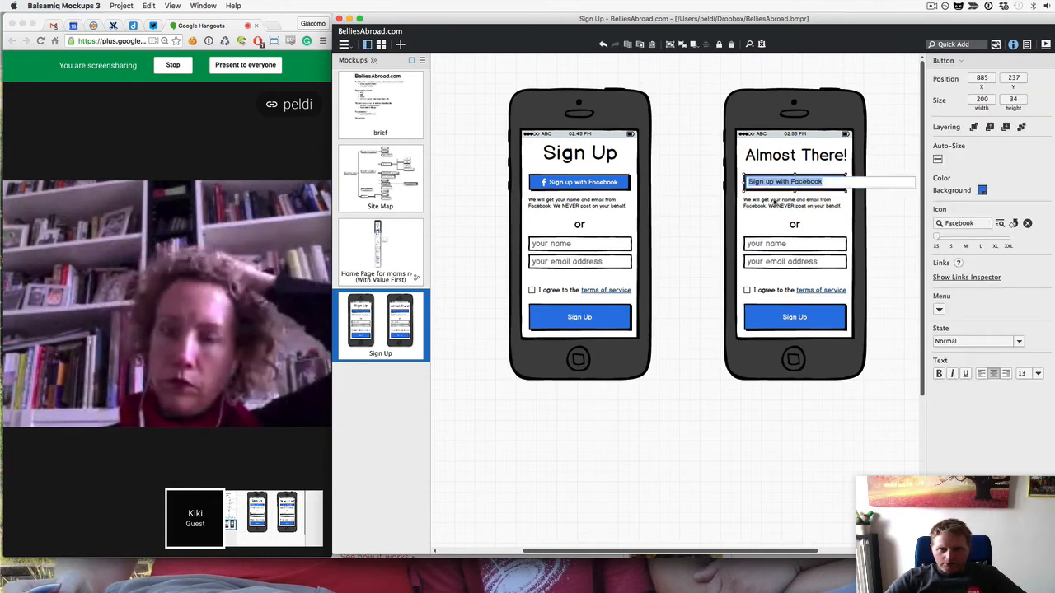
pyautogui.press('Return')
pyautogui.press('Delete')
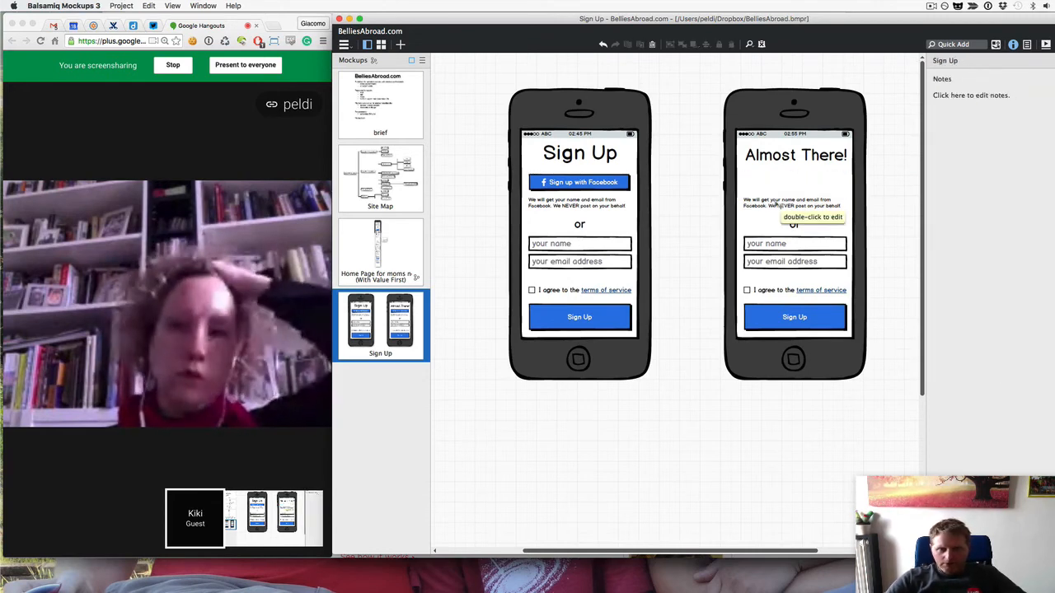
# Step: Replace the note under "Almost There!" with "Please check your email and click on the link to finish your registration."
pyautogui.doubleClick(774, 203)
pyautogui.write('Pleas')
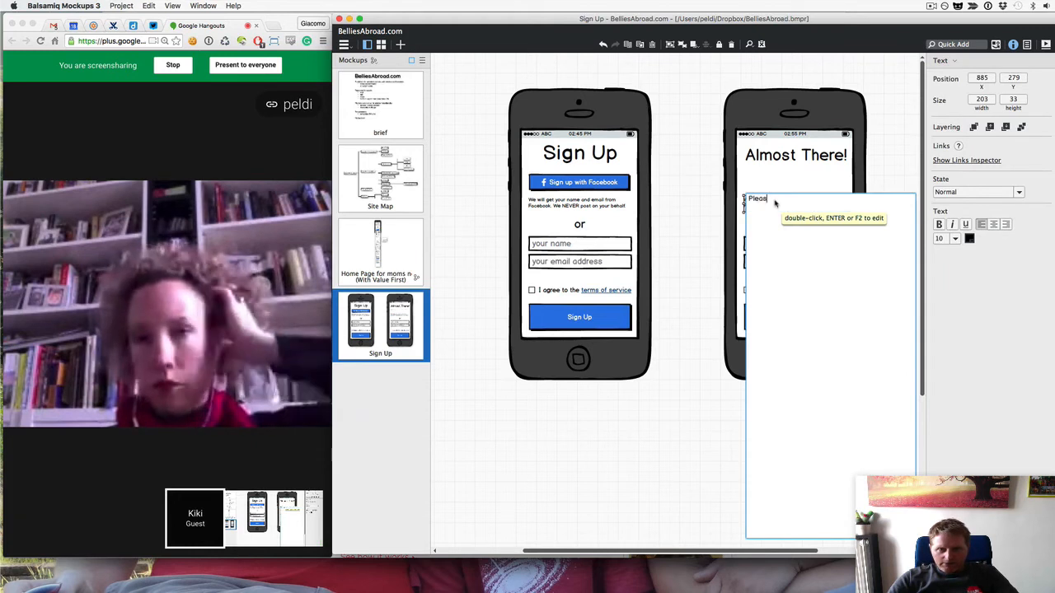
pyautogui.write('e check your email and click on')
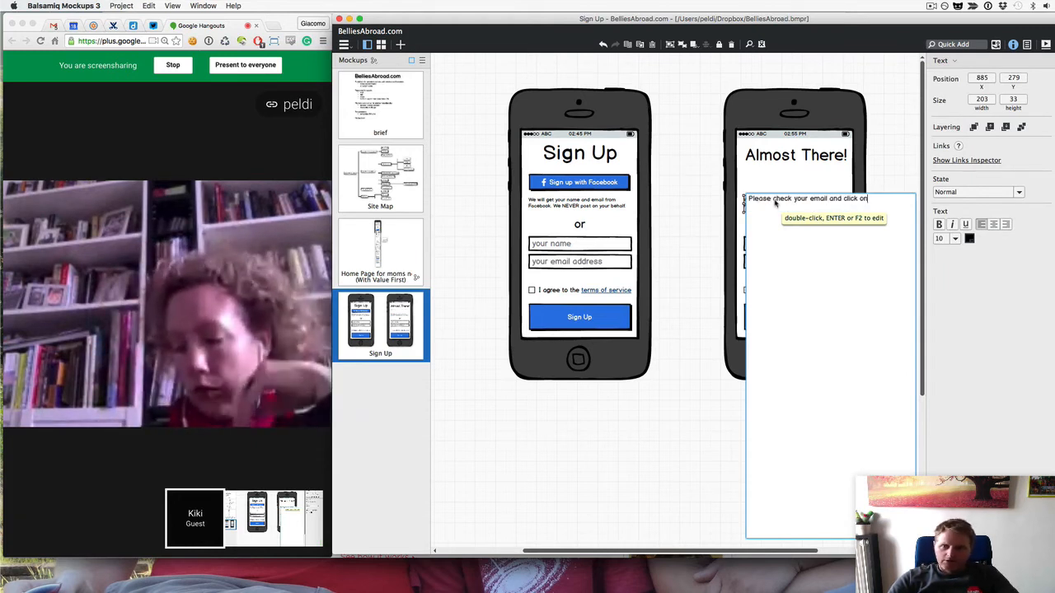
pyautogui.write('k to continue')
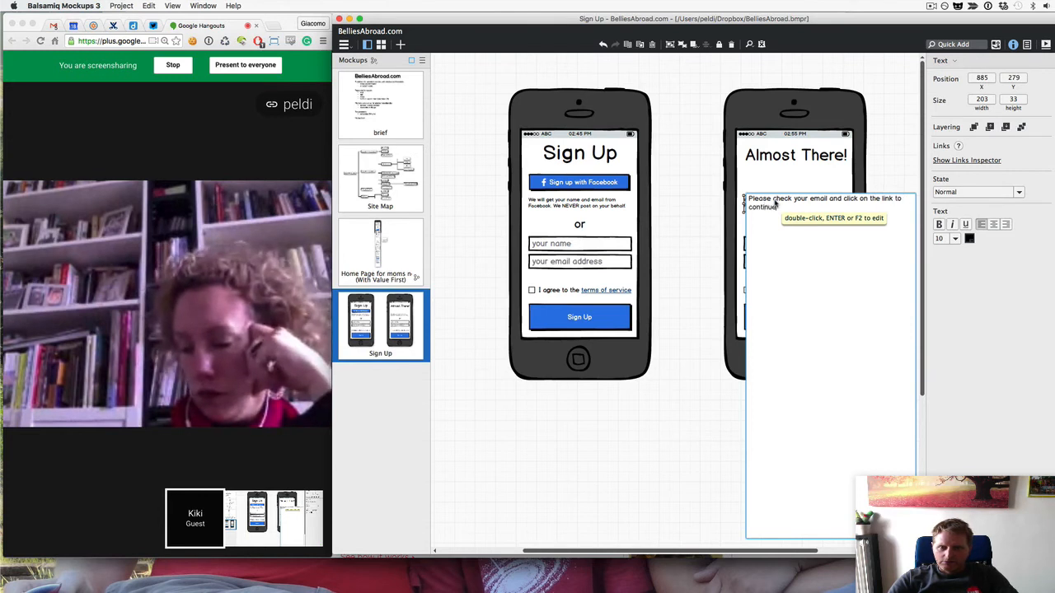
pyautogui.doubleClick(761, 206)
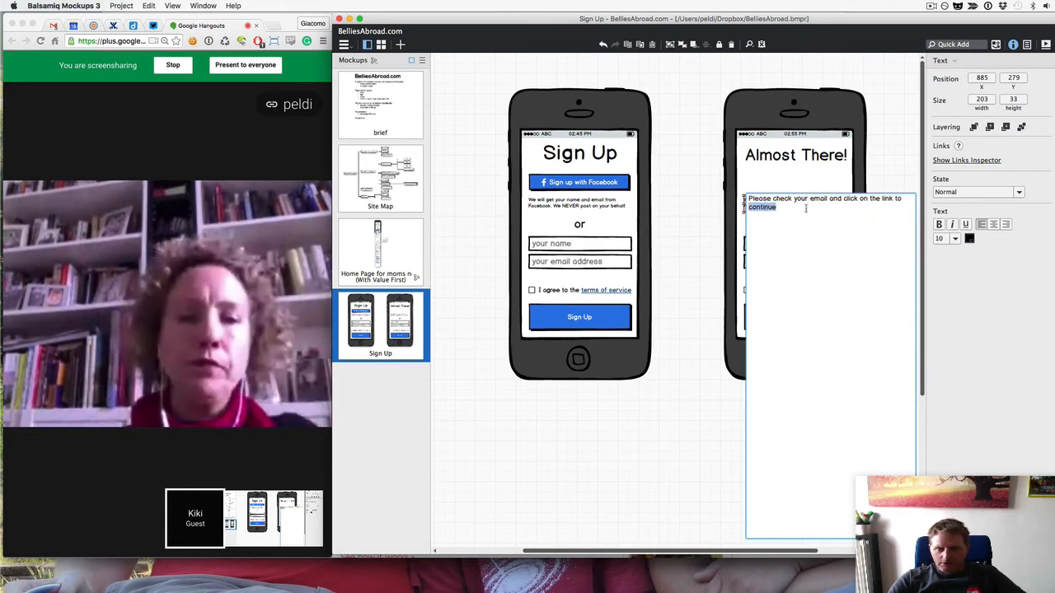
pyautogui.write('finish your')
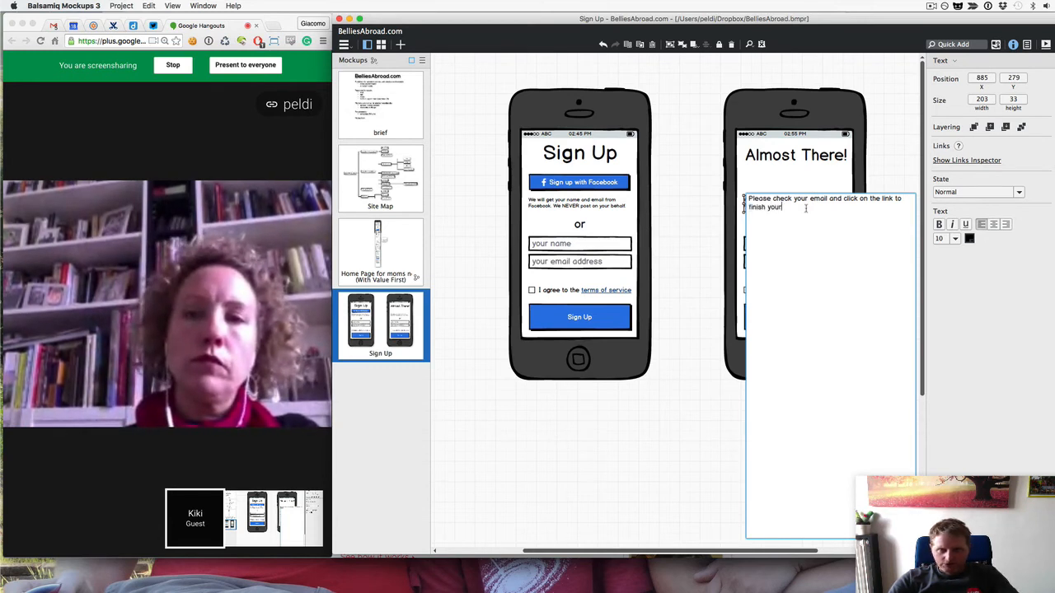
pyautogui.write(' registration.')
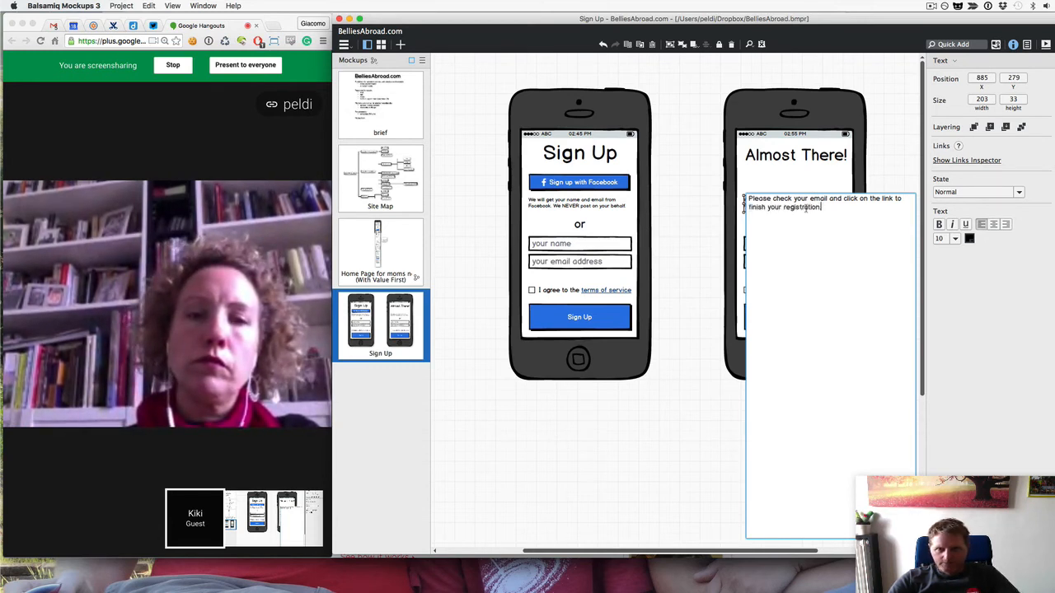
pyautogui.click(702, 198)
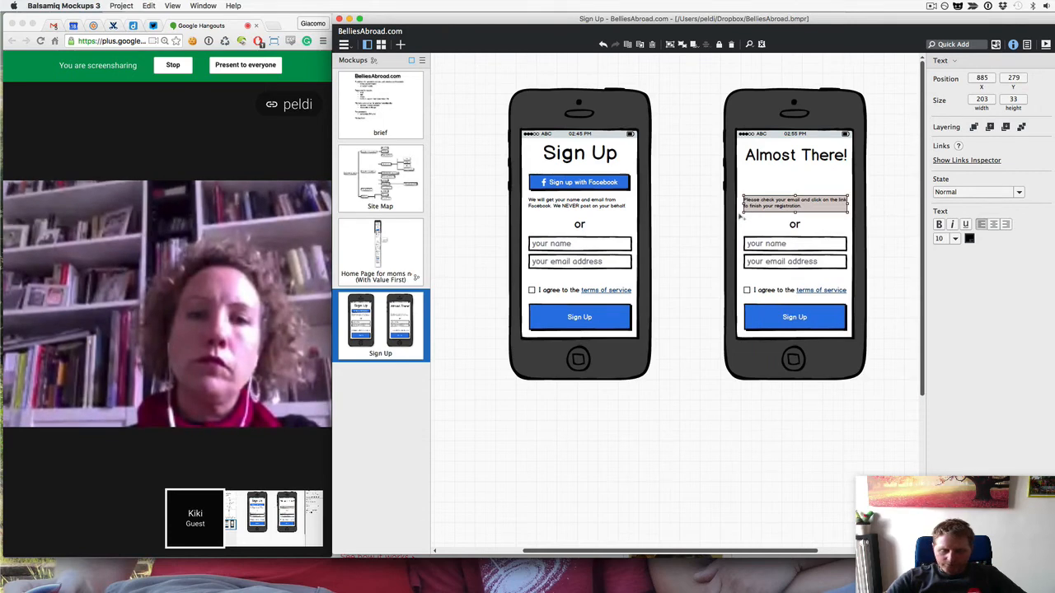
# Step: Increase the font size of the email-check note on the "Almost There!" screen to 13
pyautogui.press('super+bracketright')
pyautogui.press('super+bracketright')
pyautogui.press('super+bracketright')
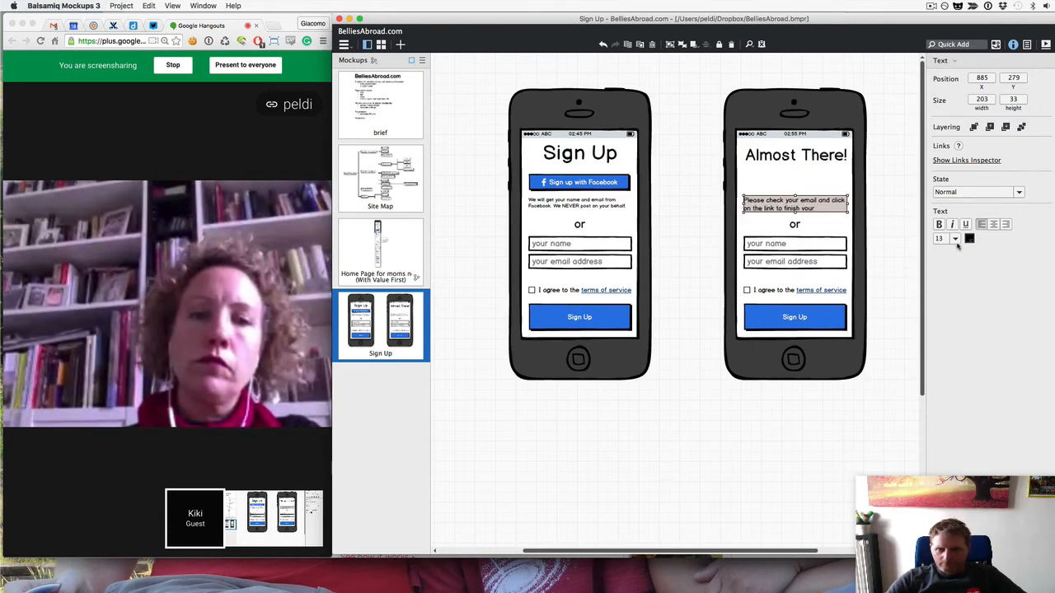
# Step: Delete the "or" label, the name and email fields, the terms checkbox and the Sign Up button from the "Almost There!" screen
pyautogui.click(795, 227)
pyautogui.press('Delete')
pyautogui.press('Delete')
pyautogui.click(785, 279)
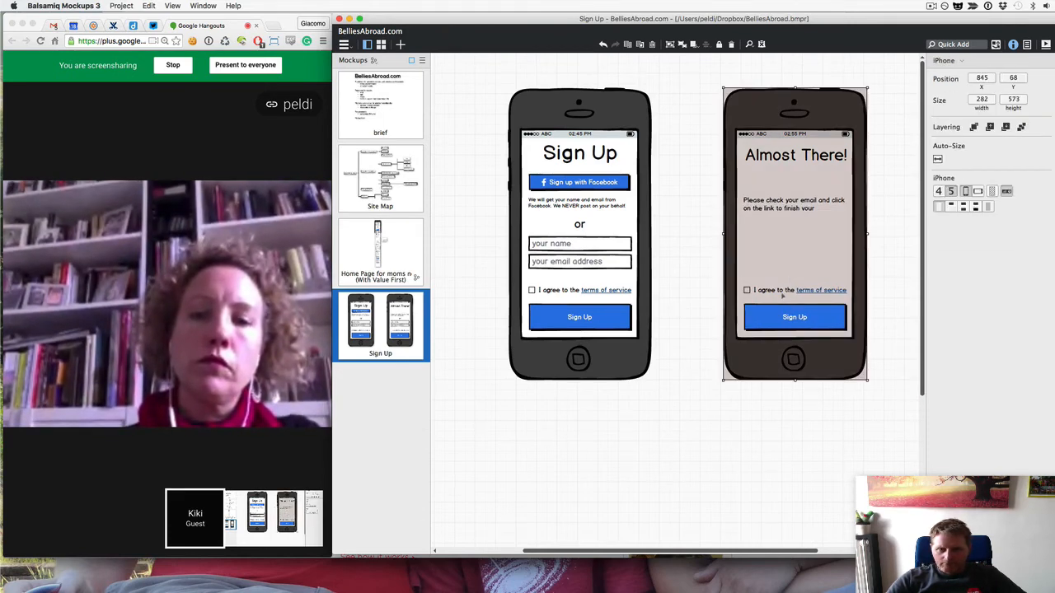
pyautogui.click(783, 291)
pyautogui.press('Delete')
pyautogui.click(783, 310)
pyautogui.press('Delete')
# Step: Move the email-check note to X 887, Y 256, set its font size to 17, and make it 87 high
pyautogui.click(765, 208)
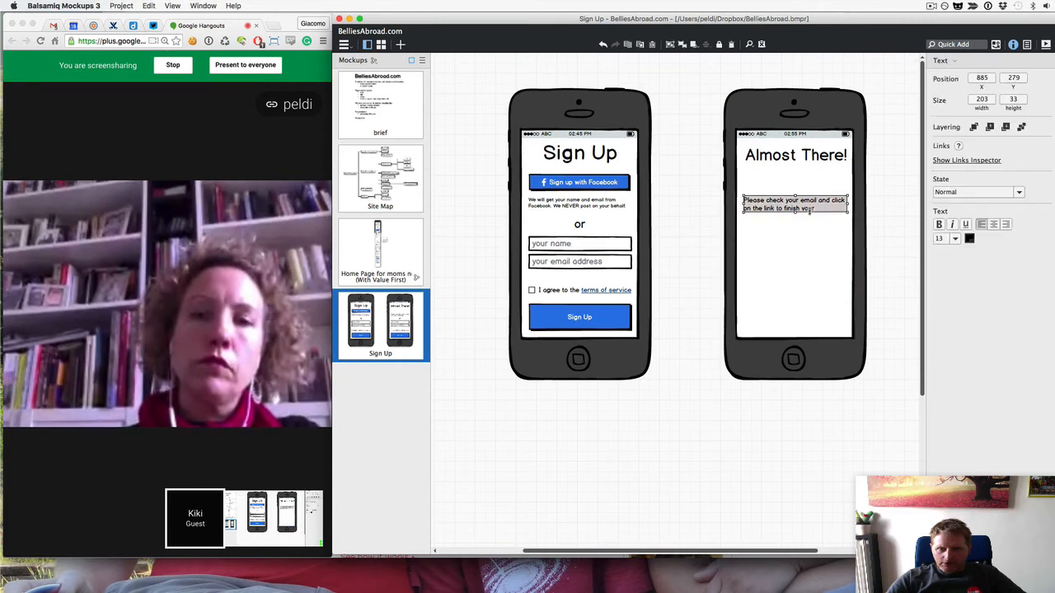
pyautogui.moveTo(791, 214)
pyautogui.mouseDown()
pyautogui.moveTo(792, 241)
pyautogui.moveTo(799, 198)
pyautogui.mouseUp()
pyautogui.press('super+]')
pyautogui.press('super+]')
pyautogui.press('super+]')
pyautogui.press('super+]')
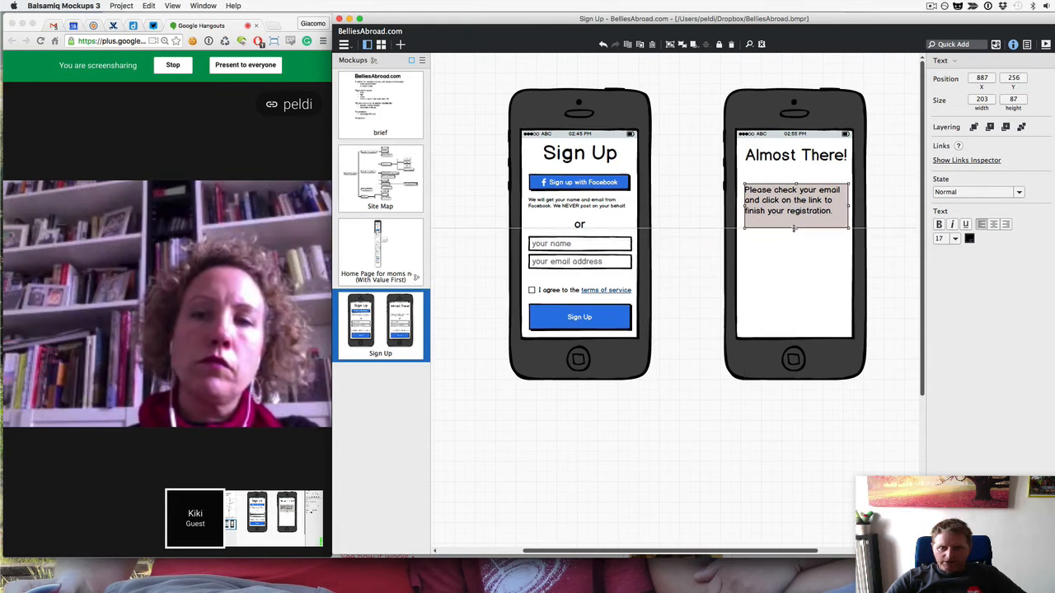
pyautogui.click(705, 233)
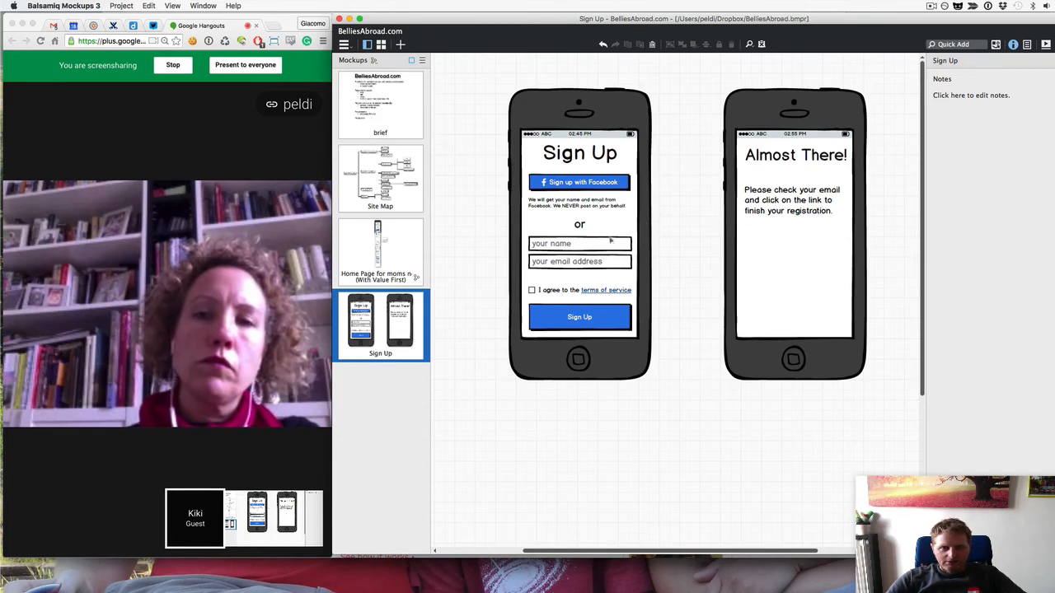
# Step: On the not-logged-in home page, add a "Login" link at X 633, Y 182 and shift the "Bellies Abroad" title left to make room
pyautogui.click(417, 259)
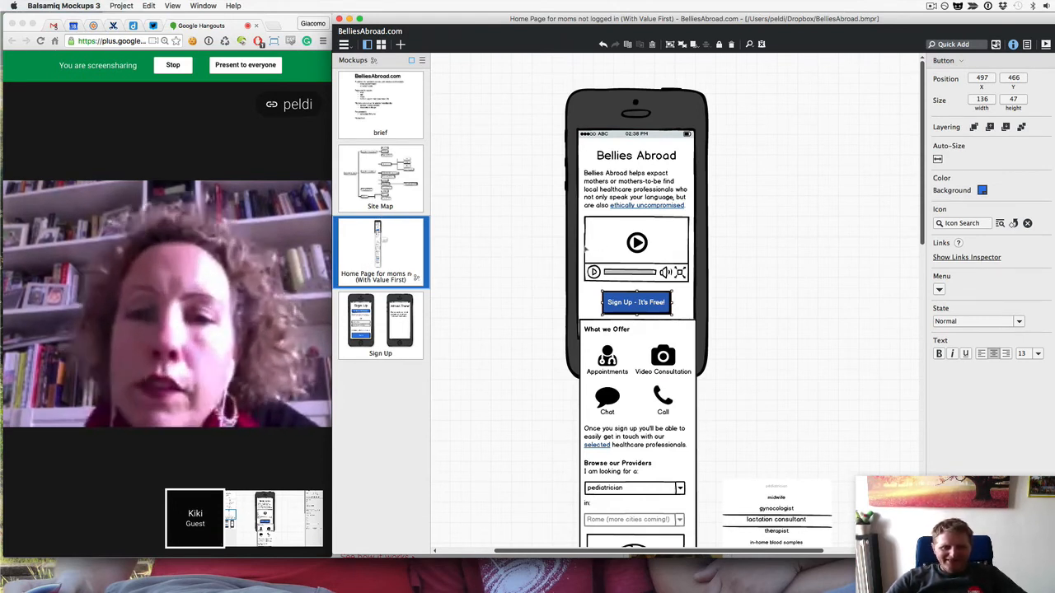
pyautogui.click(528, 258)
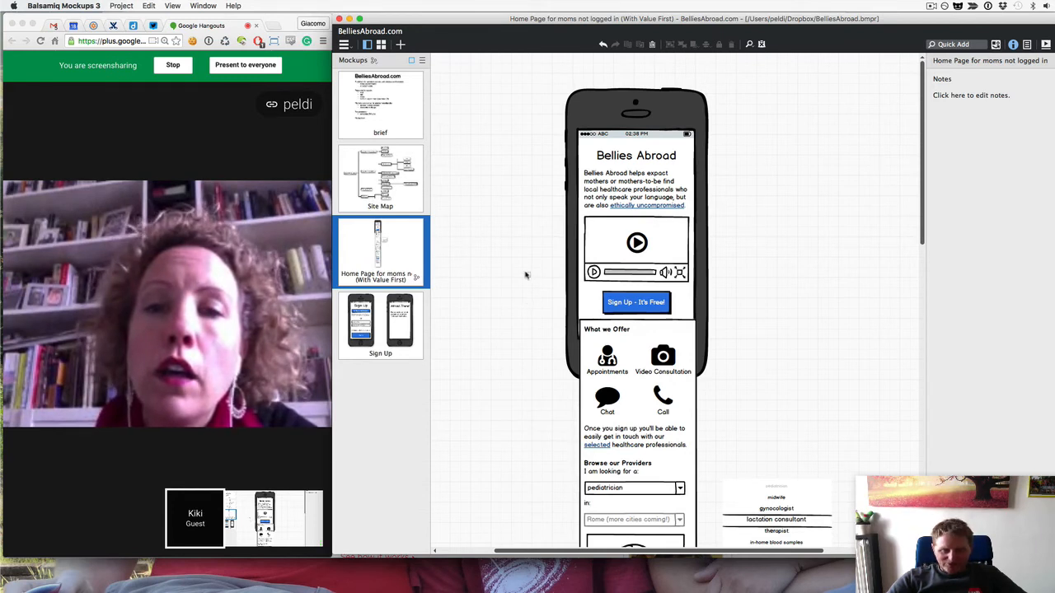
pyautogui.write('/link')
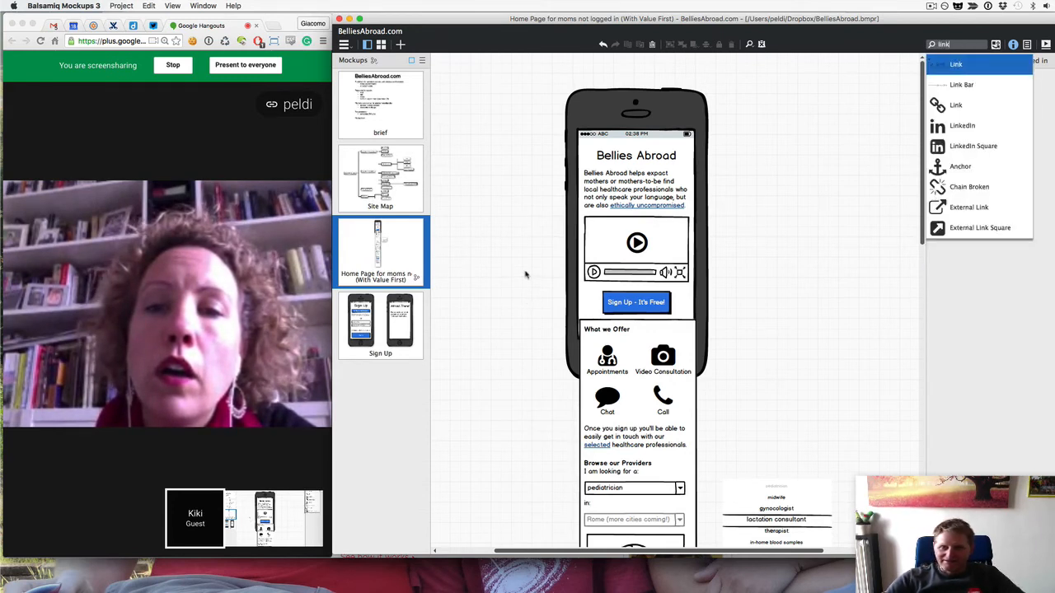
pyautogui.press('Return')
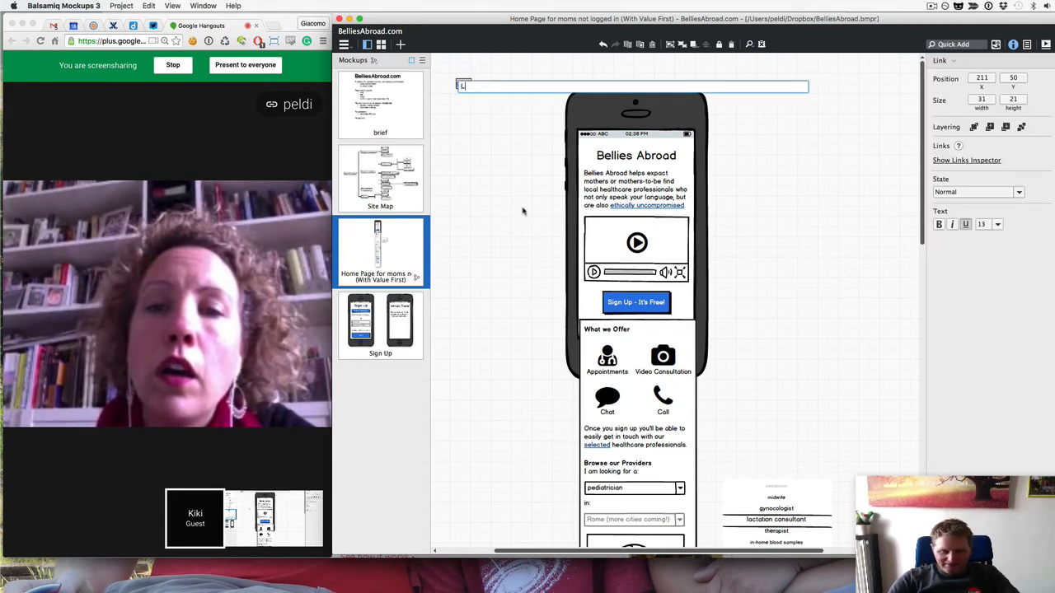
pyautogui.press('Return')
pyautogui.moveTo(468, 86); pyautogui.dragTo(681, 150)
pyautogui.click(639, 156)
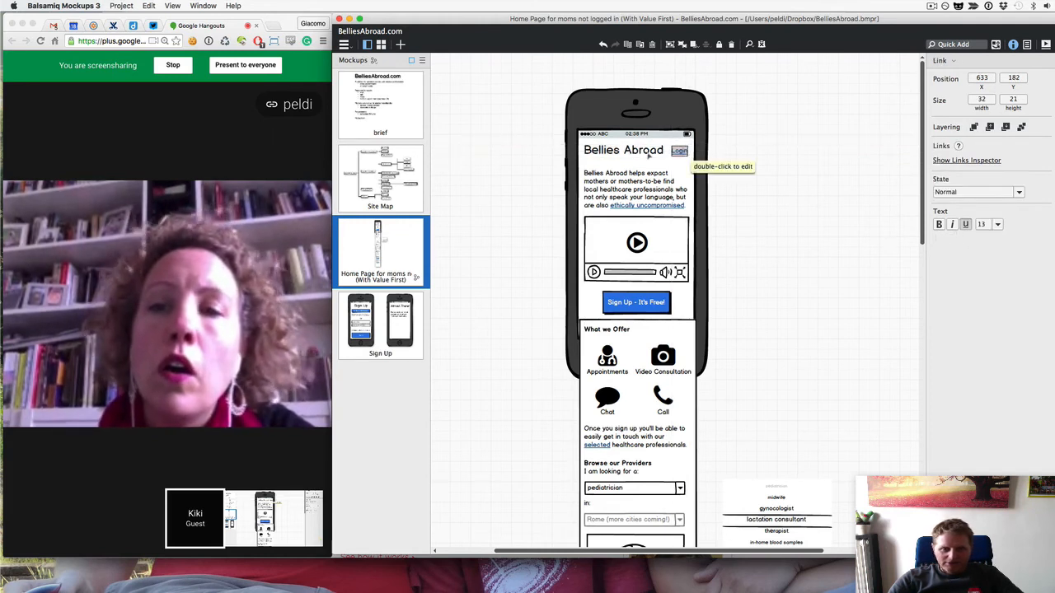
# Step: Move the "Login" link to X 618, Y 479, beside the "Sign Up - It's Free!" button, and shift that button left
pyautogui.moveTo(685, 154); pyautogui.dragTo(672, 305)
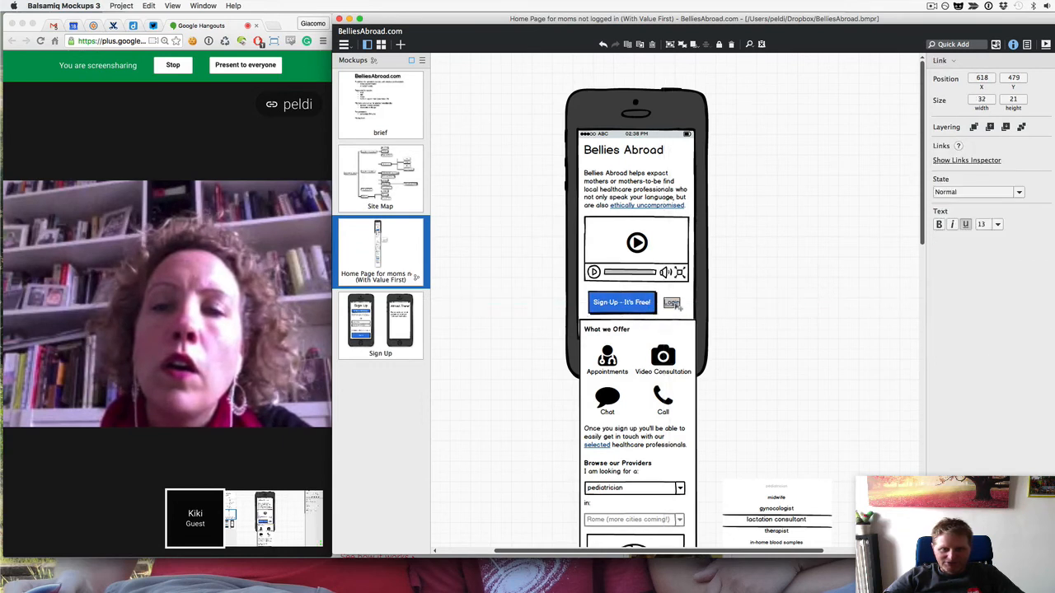
pyautogui.click(518, 287)
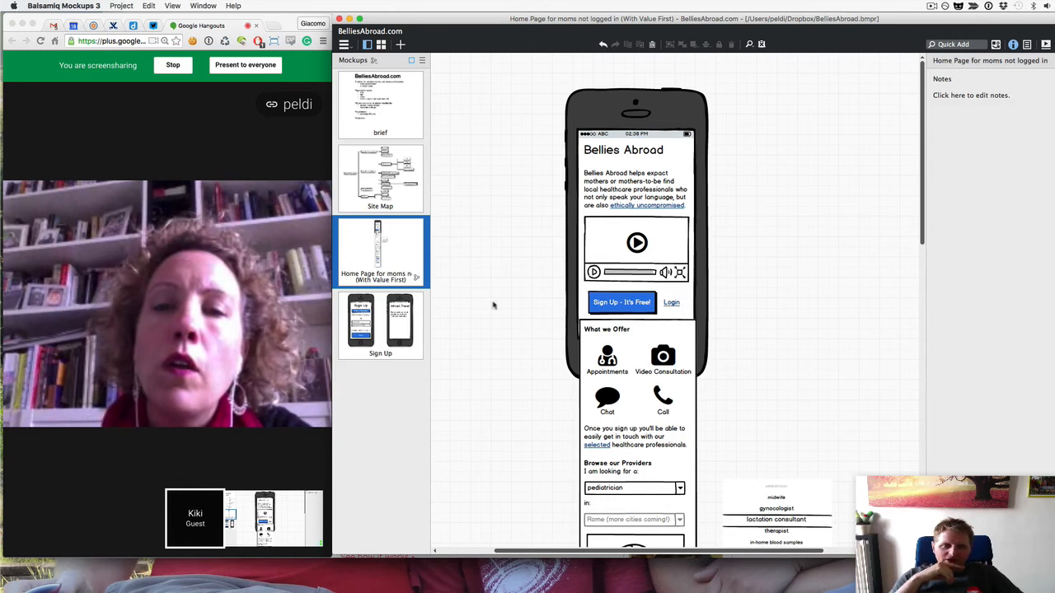
# Step: In the Sign Up mockup, move the whole "Almost There!" phone closer to the Sign Up phone, at X 768, Y 68
pyautogui.click(370, 321)
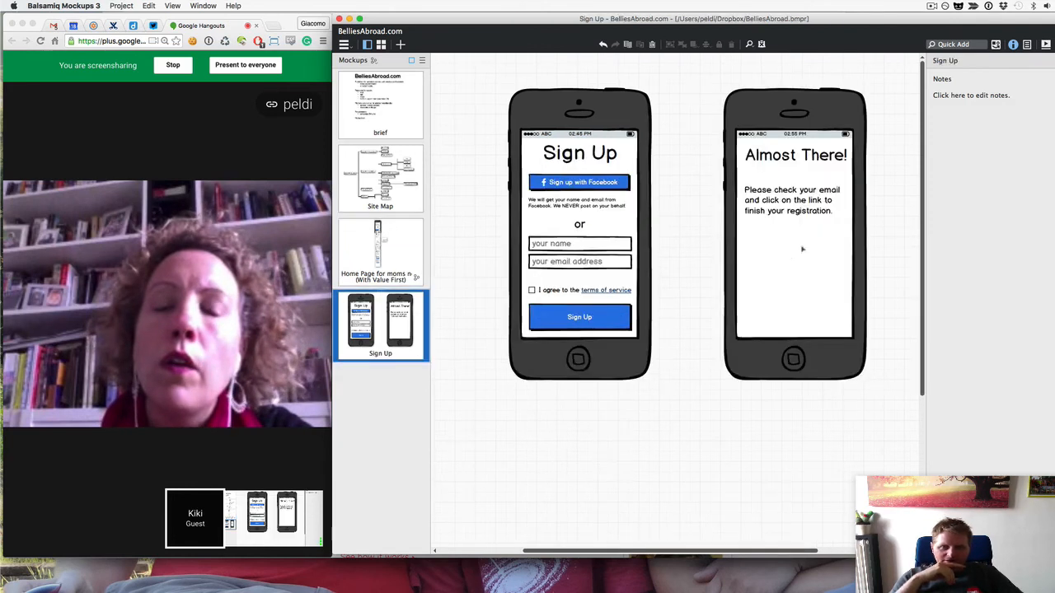
pyautogui.click(762, 211)
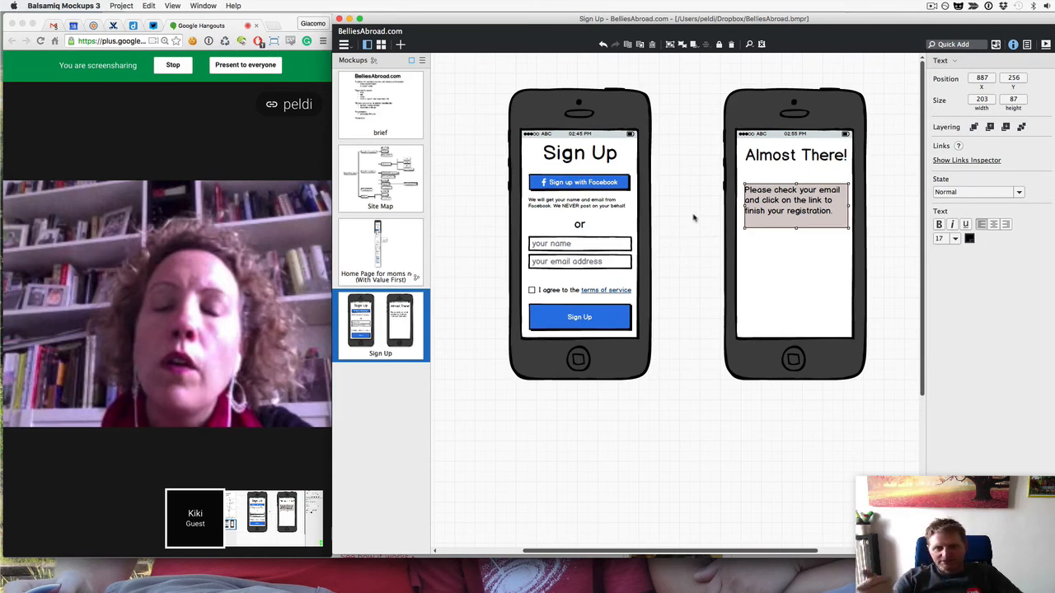
pyautogui.click(692, 262)
pyautogui.moveTo(697, 80); pyautogui.dragTo(895, 424)
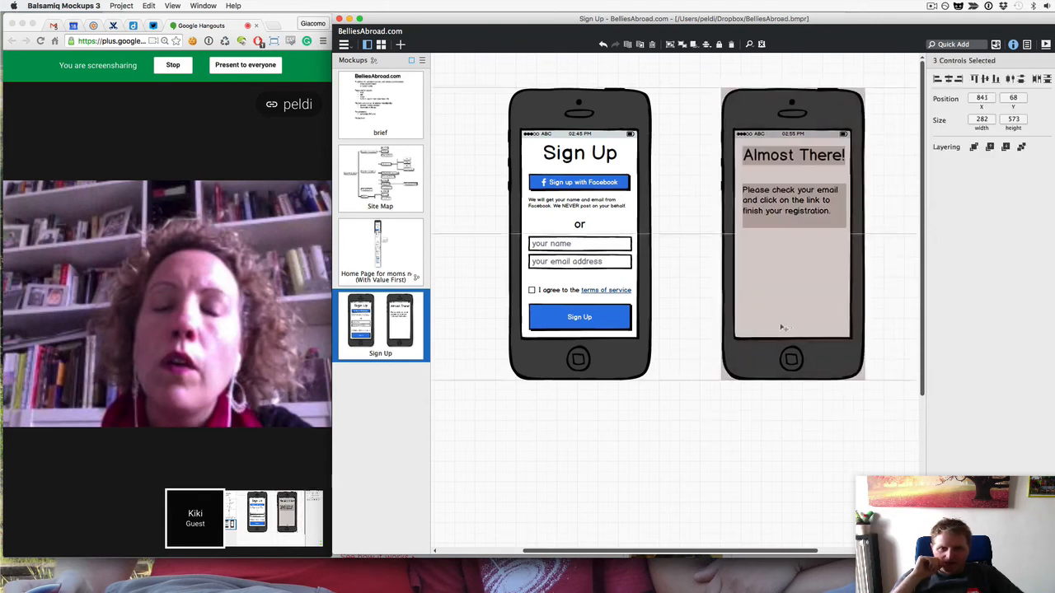
pyautogui.moveTo(783, 327); pyautogui.dragTo(751, 325)
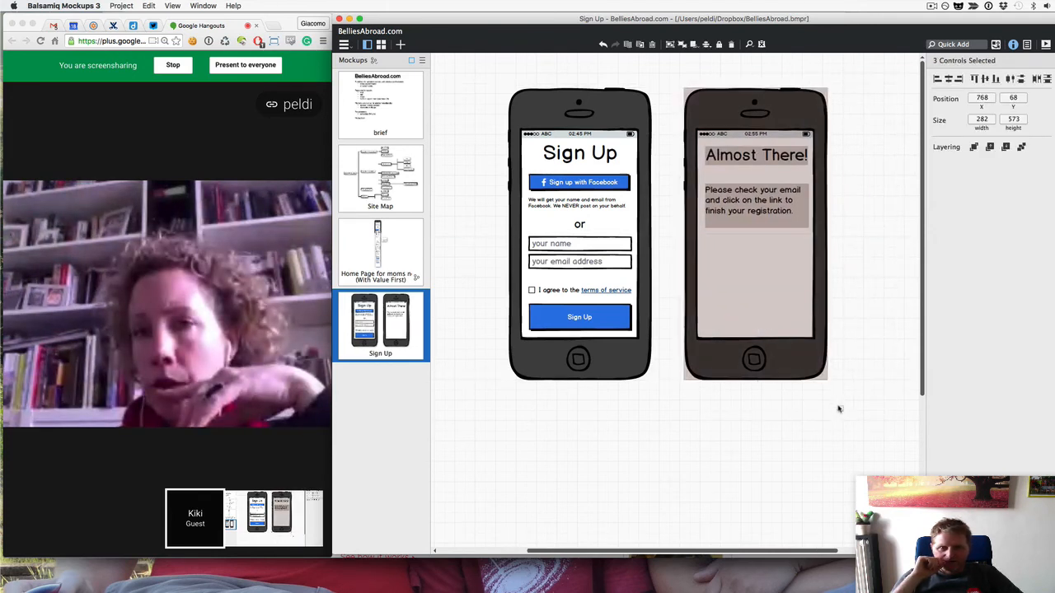
pyautogui.click(839, 409)
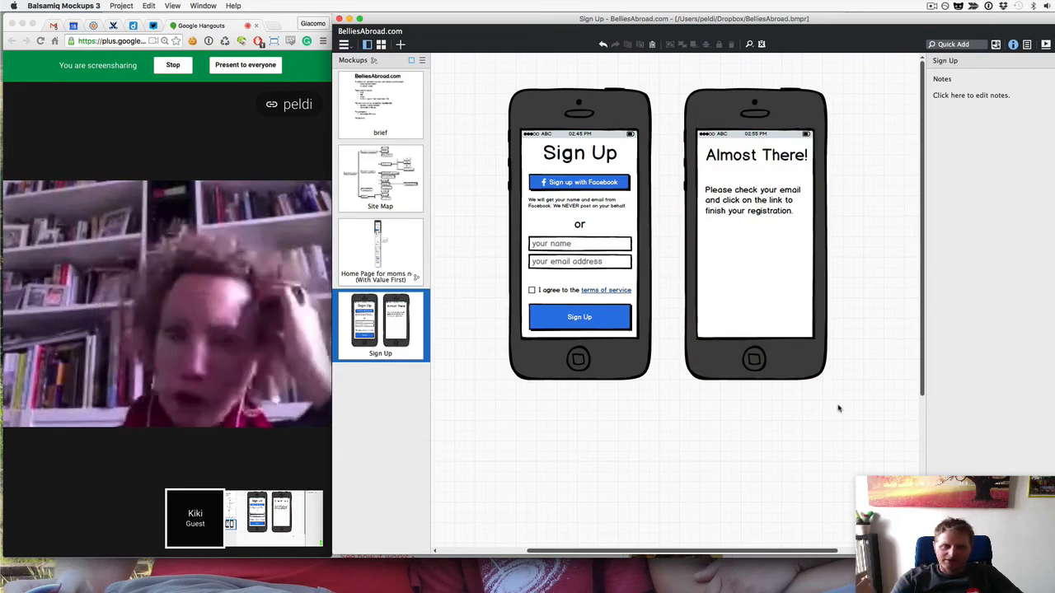
# Step: Copy the iPhone frame of the "Almost There!" screen and create a new mockup named "Home Page (logged in)"
pyautogui.click(765, 118)
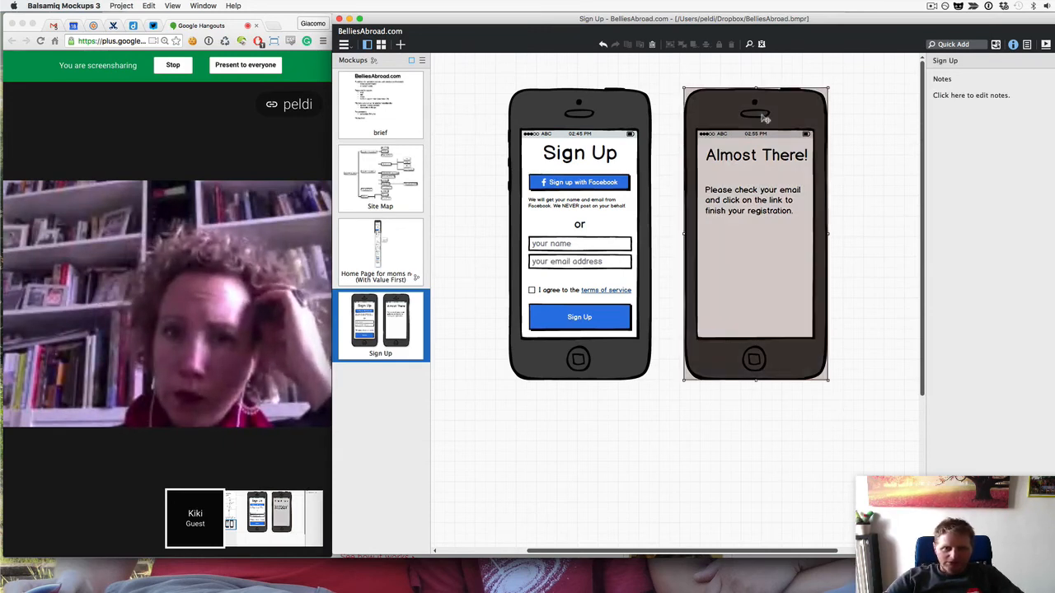
pyautogui.click(399, 45)
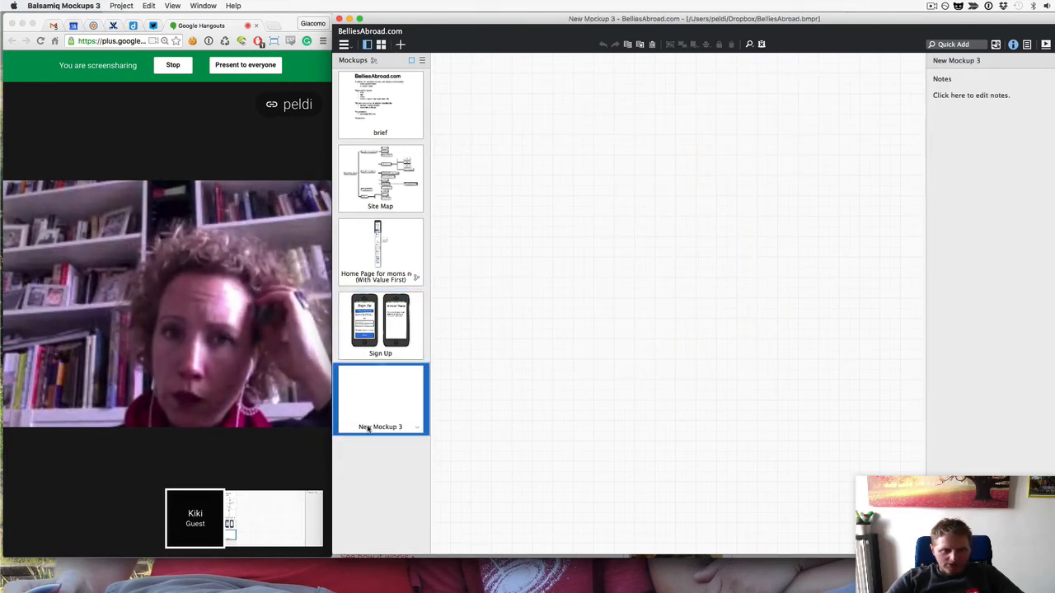
pyautogui.doubleClick(369, 427)
pyautogui.write('Hom')
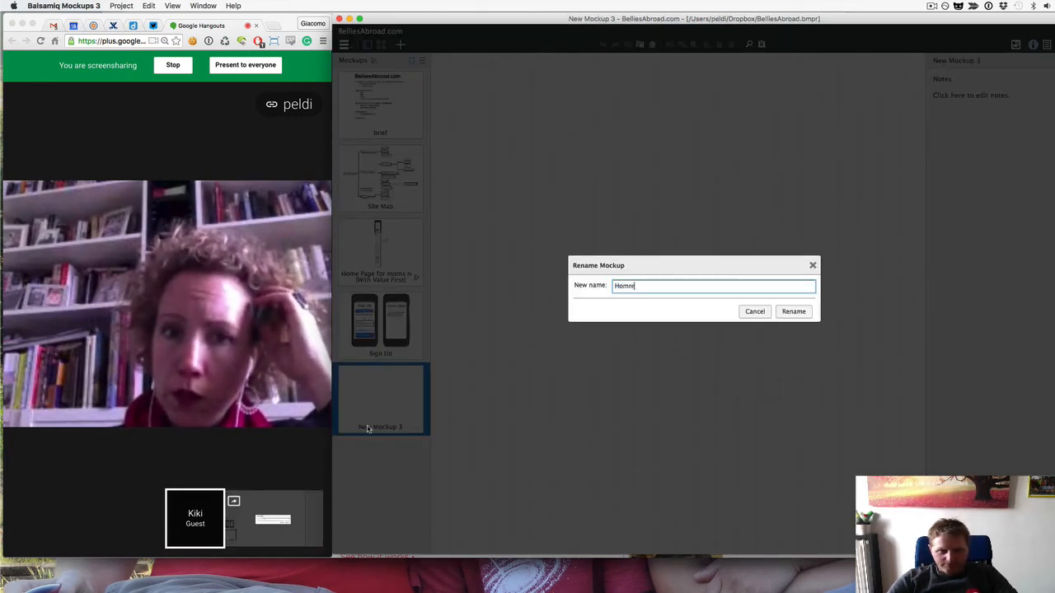
pyautogui.write('e Page (log')
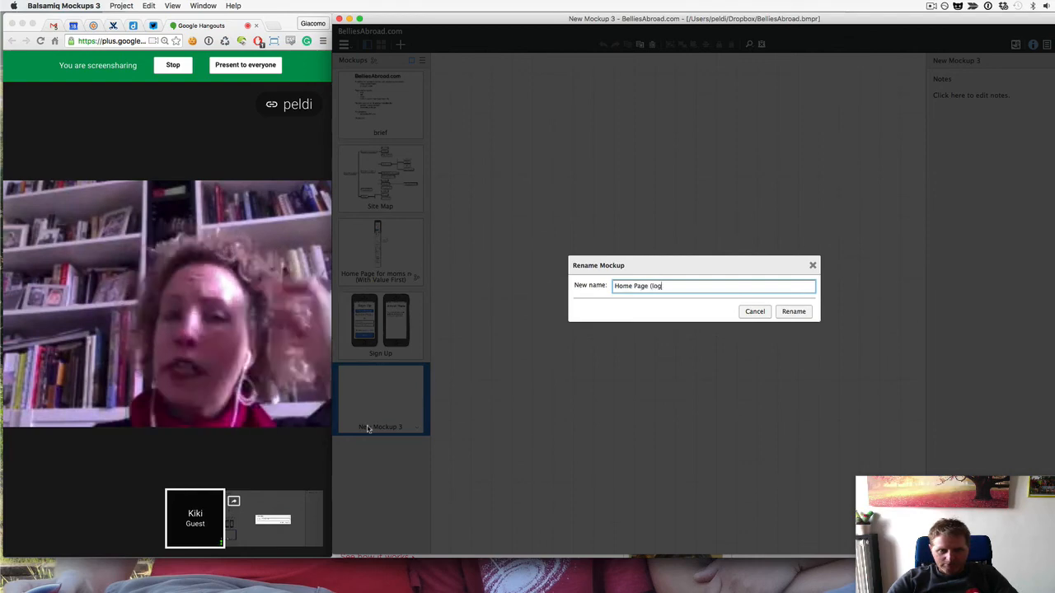
pyautogui.write('ged in)')
pyautogui.click(787, 316)
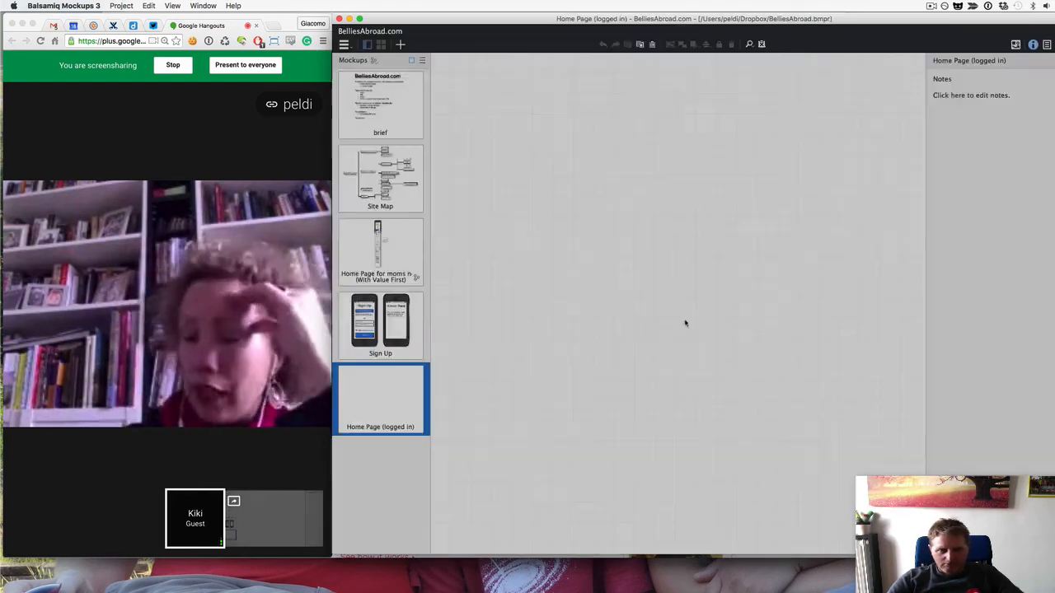
# Step: Paste the empty iPhone frame into the "Home Page (logged in)" mockup and move it left into the visible canvas
pyautogui.press('super+v')
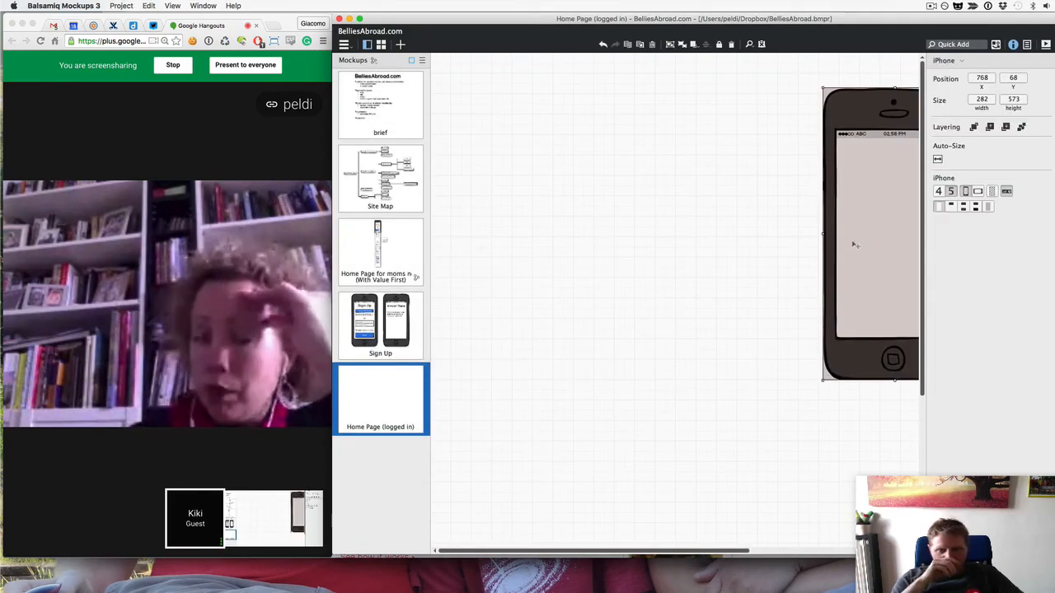
pyautogui.moveTo(854, 244); pyautogui.dragTo(592, 244)
pyautogui.click(519, 248)
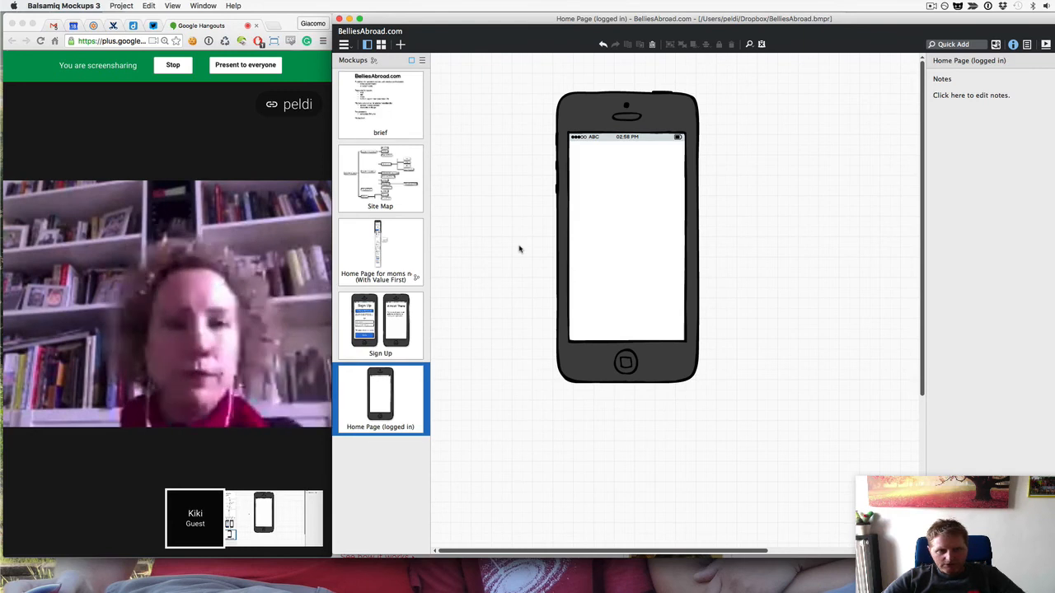
# Step: In the Sign Up mockup, add a short arrow about 55 wide from the Sign Up phone to the "Almost There!" phone, with a head only at the end
pyautogui.click(397, 312)
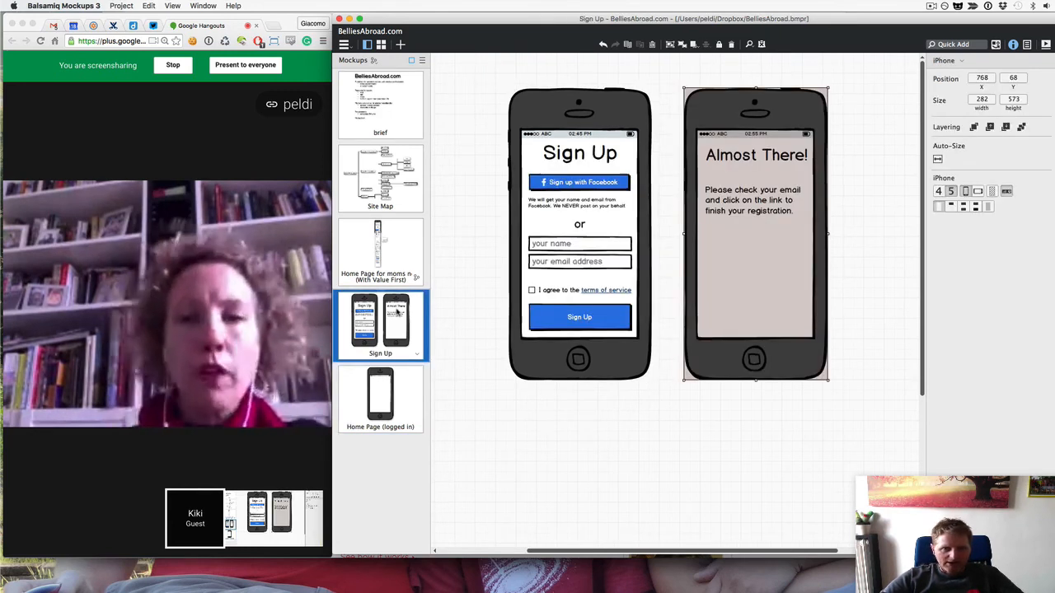
pyautogui.click(477, 377)
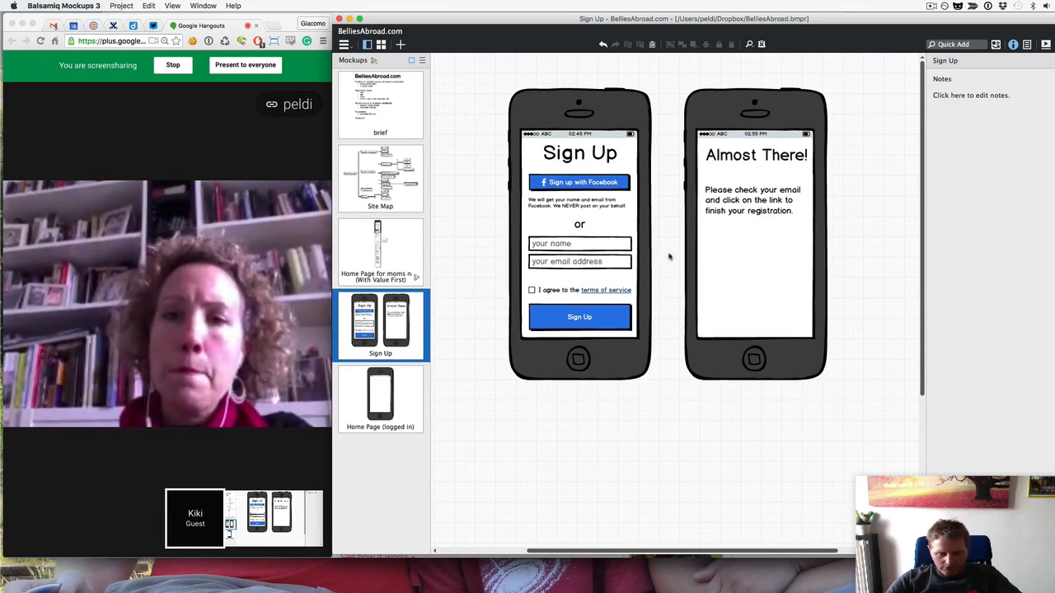
pyautogui.write('arr')
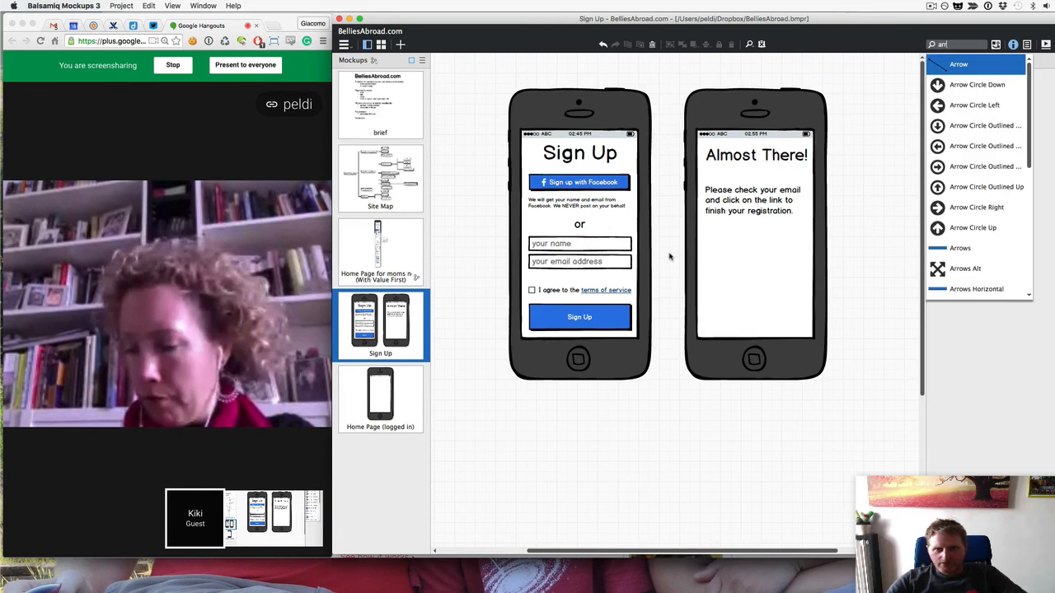
pyautogui.press('Return')
pyautogui.moveTo(534, 133); pyautogui.dragTo(681, 258)
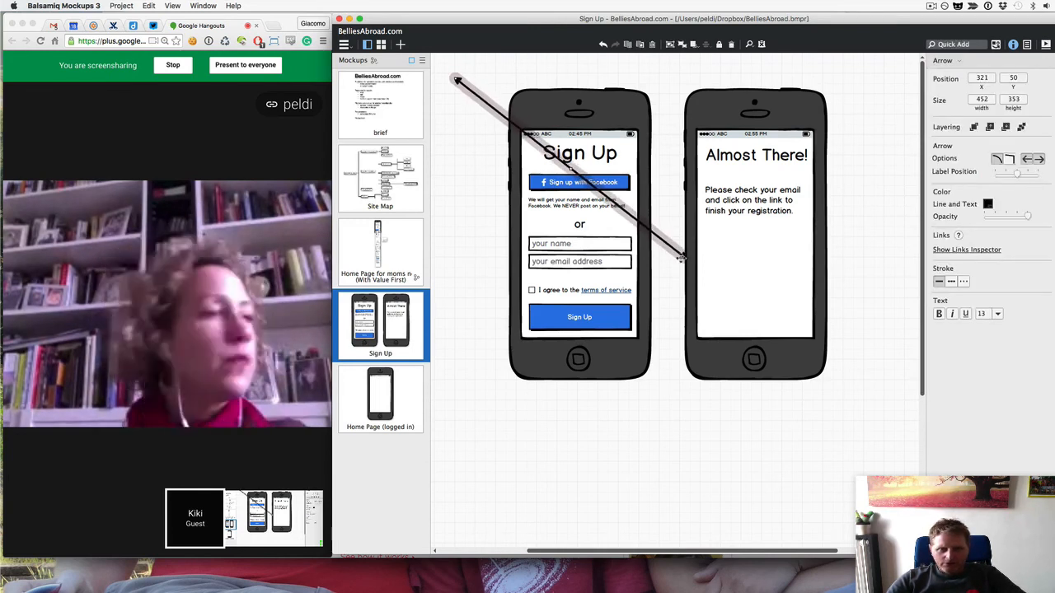
pyautogui.moveTo(457, 80); pyautogui.dragTo(660, 260)
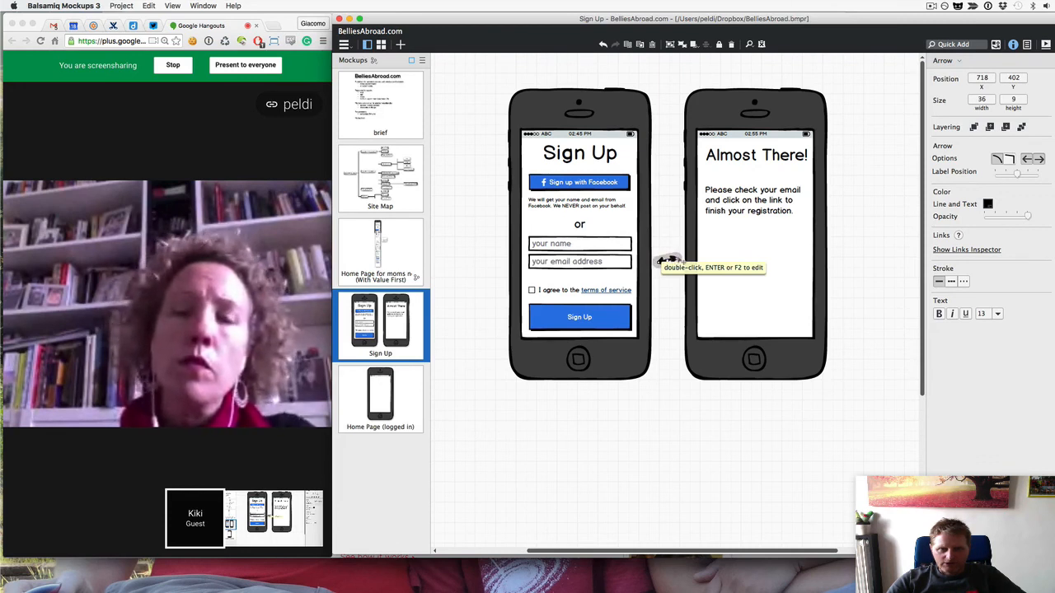
pyautogui.moveTo(679, 259); pyautogui.dragTo(653, 249)
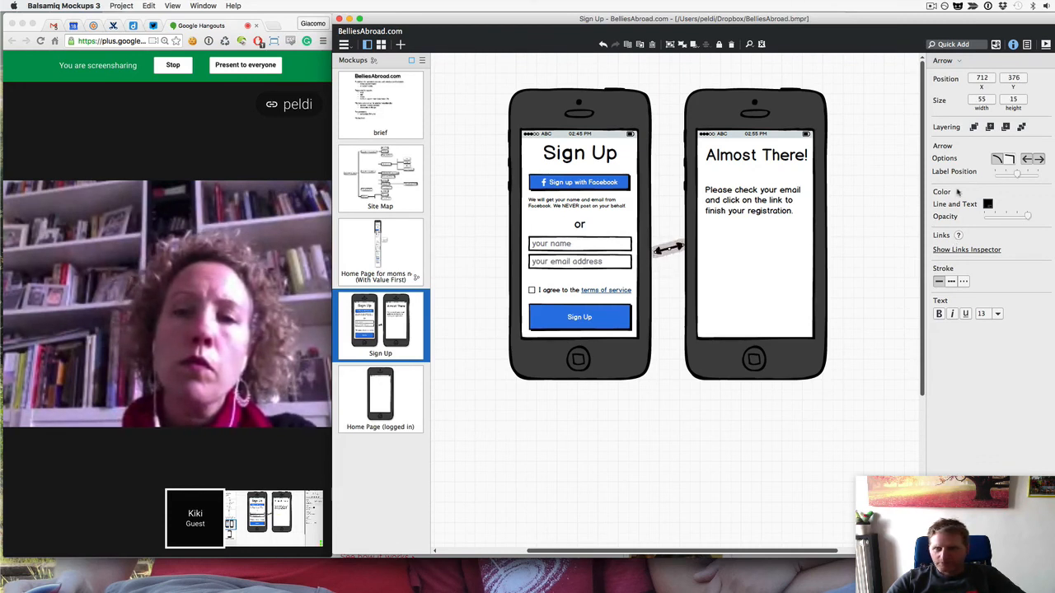
pyautogui.click(473, 219)
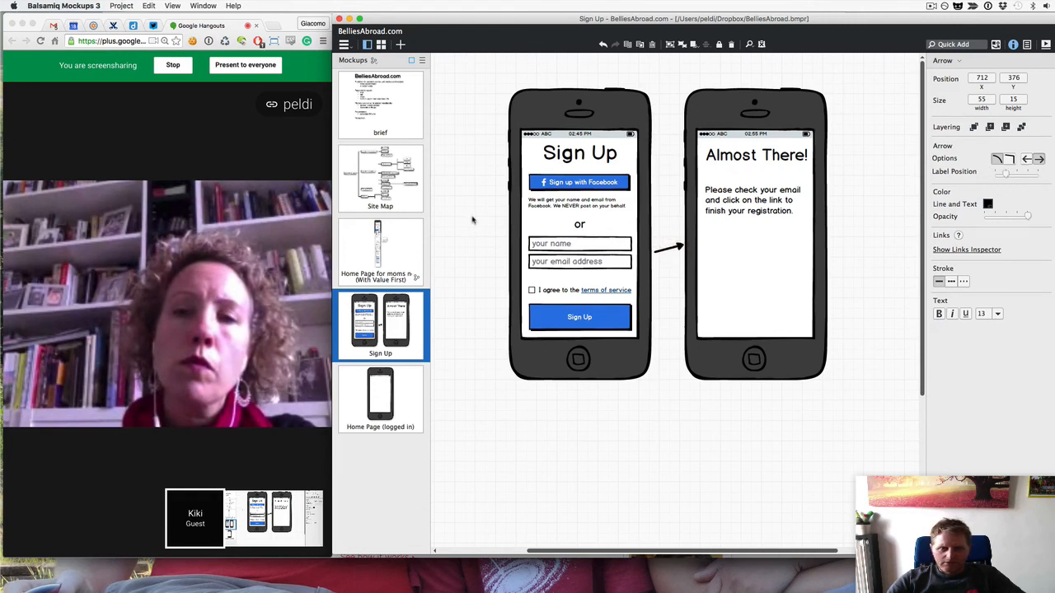
# Step: Link the "Sign up with Facebook" button group to the "Home Page (logged in)" mockup
pyautogui.click(551, 185)
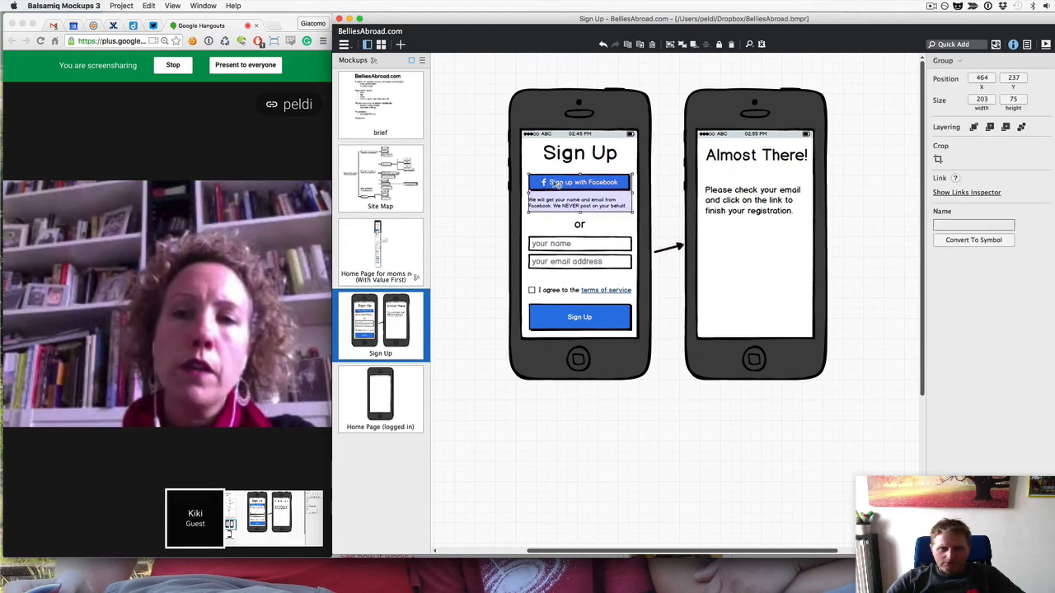
pyautogui.click(958, 191)
pyautogui.click(958, 191)
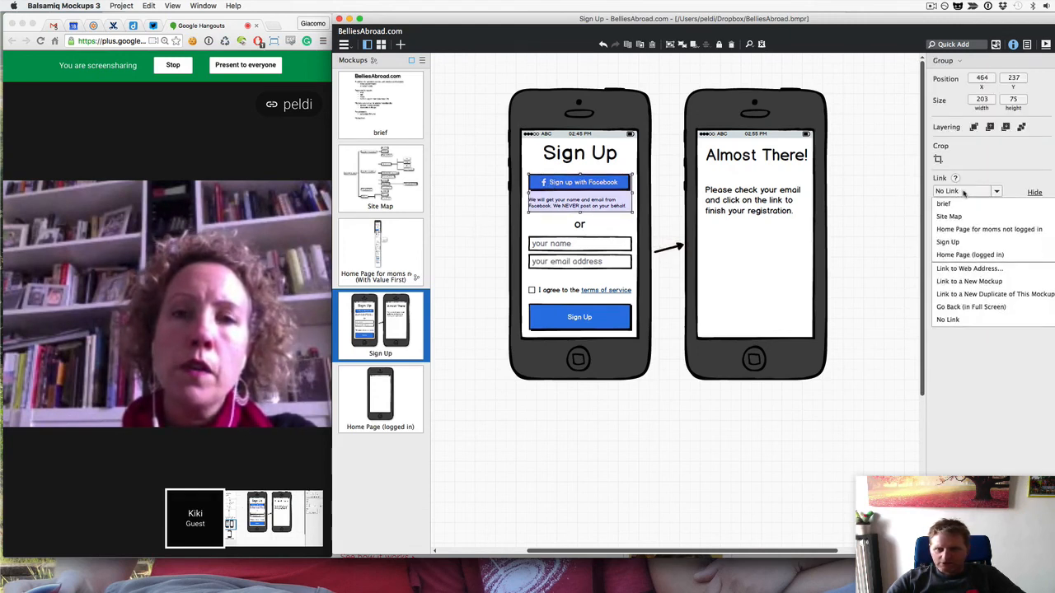
pyautogui.click(959, 255)
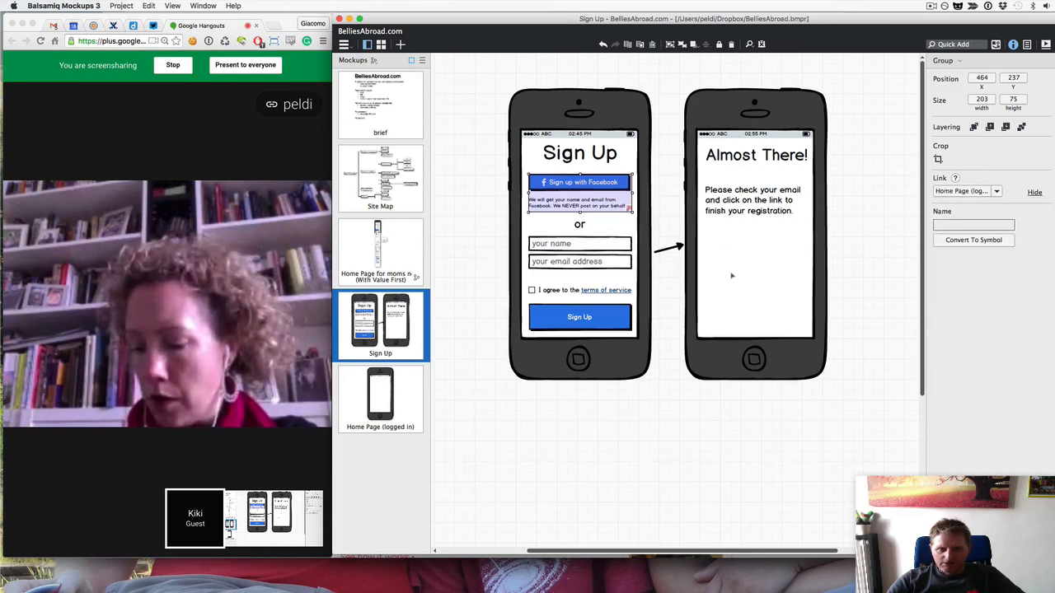
pyautogui.click(450, 283)
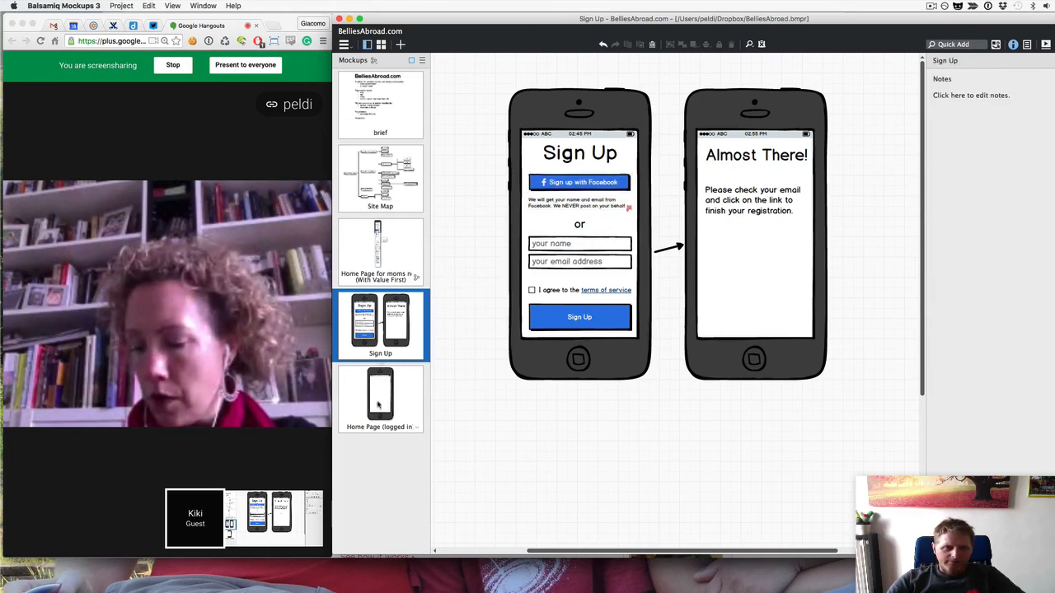
# Step: Open the "Home Page (logged in)" mockup
pyautogui.click(378, 403)
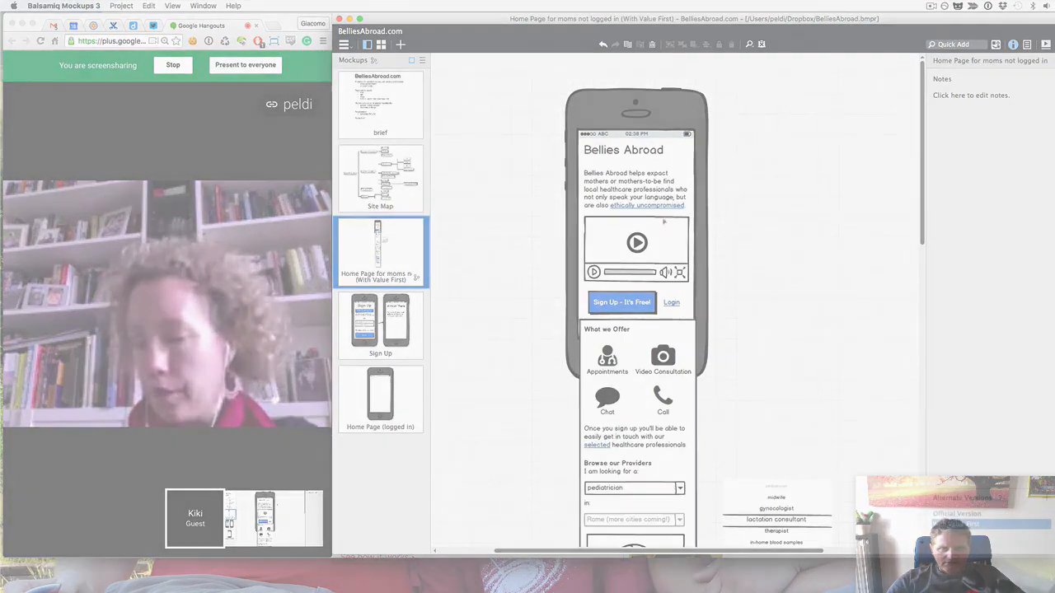